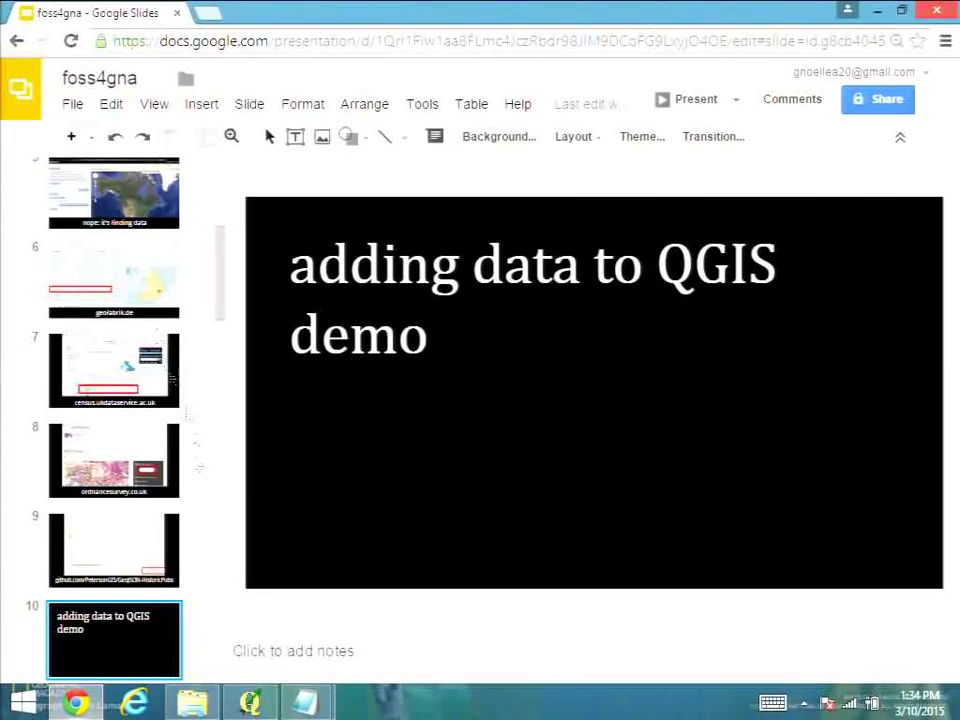
Step: Bring the empty demo6 QGIS project window to the front
left_click(262, 708)
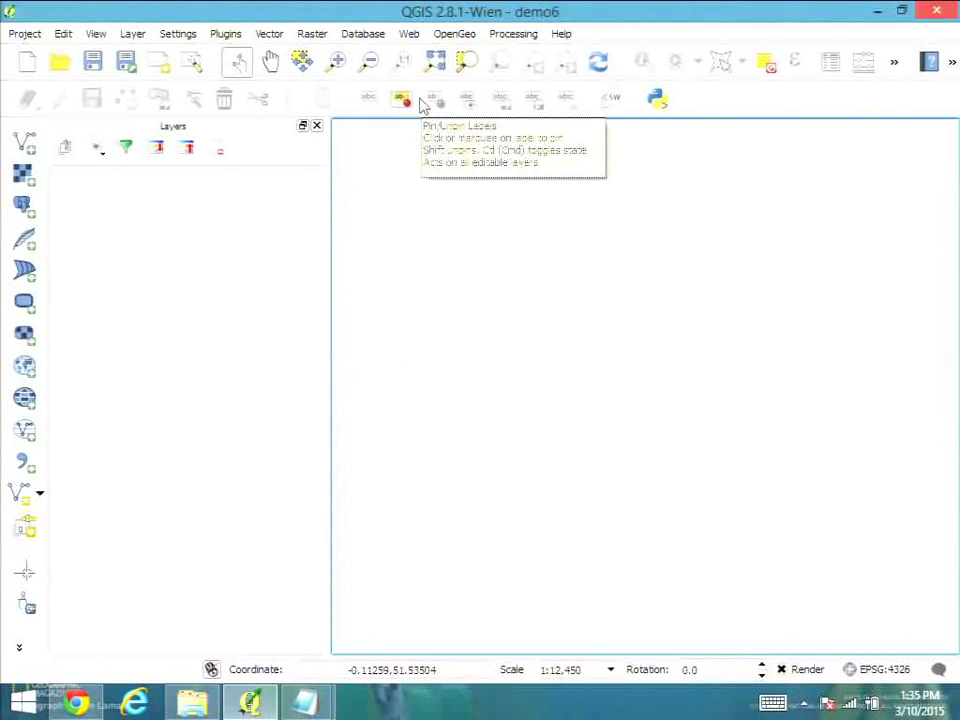
Step: Add buildings, dlua_region and england_wa_2011 shapefiles plus HistoricPubs.geojson from Demo6 into QGIS
left_click(192, 703)
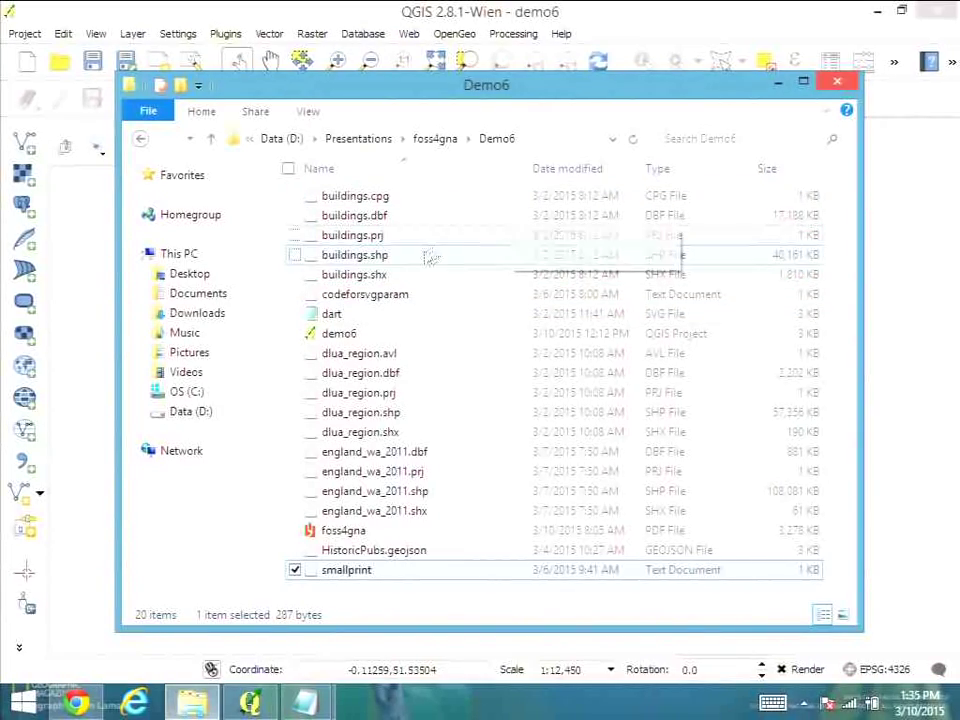
left_click_drag(491, 89, 658, 92)
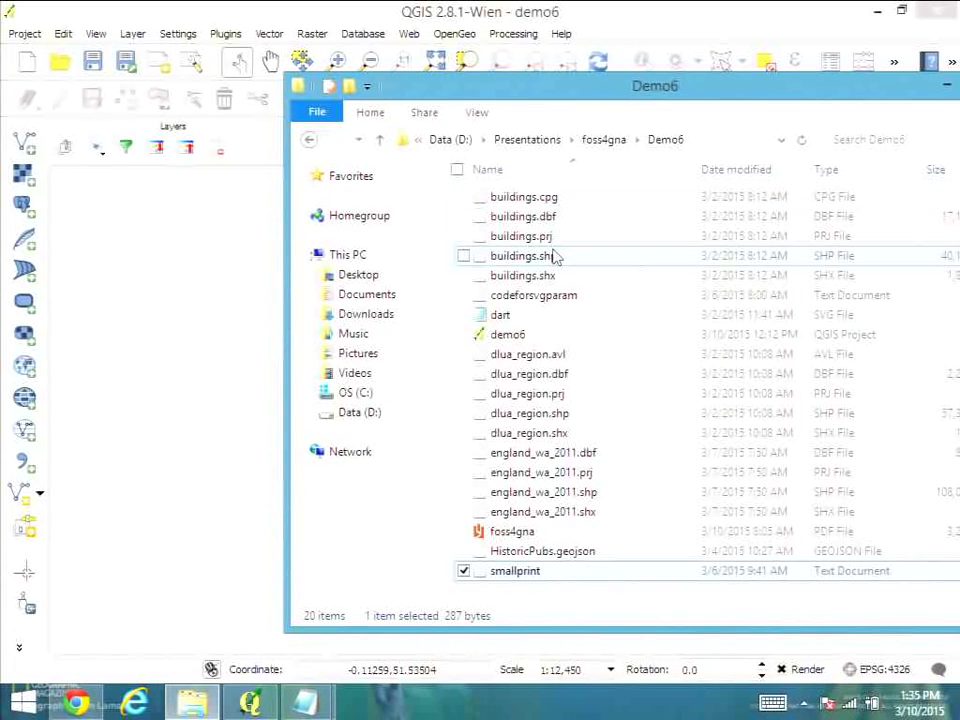
left_click_drag(550, 256, 553, 258)
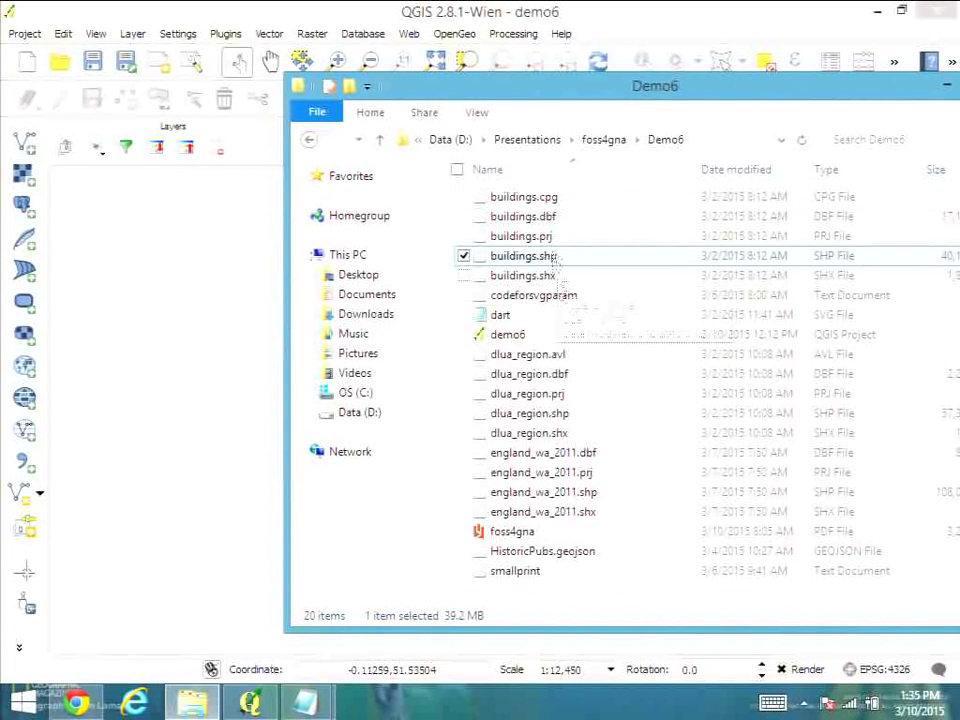
left_click(579, 416, "ctrl")
left_click(583, 494, "ctrl")
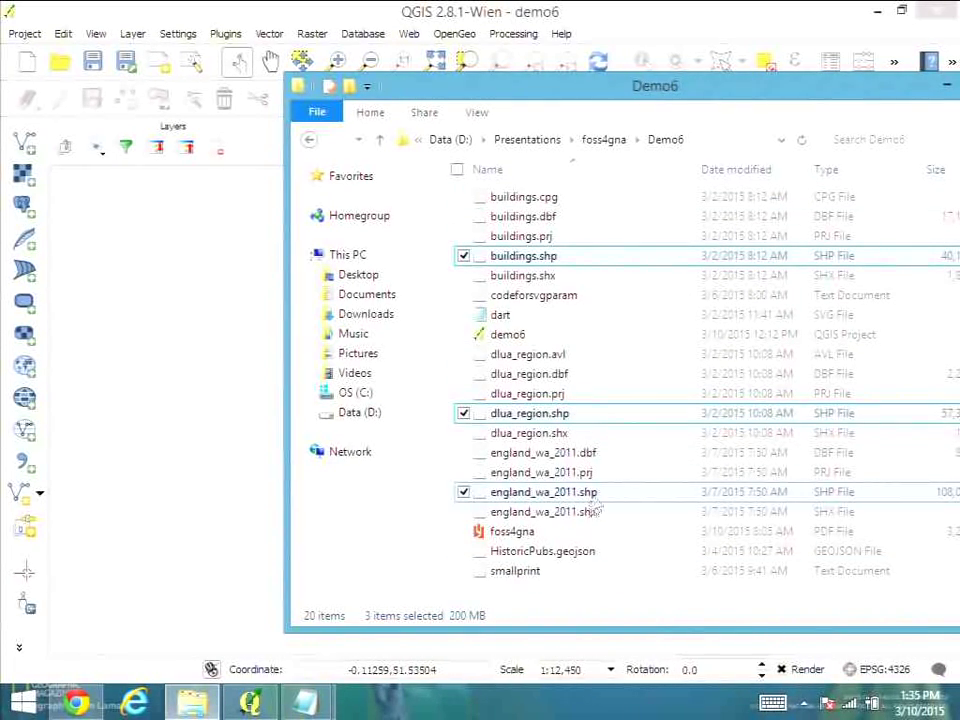
left_click(570, 553, "ctrl")
left_click_drag(568, 553, 208, 379)
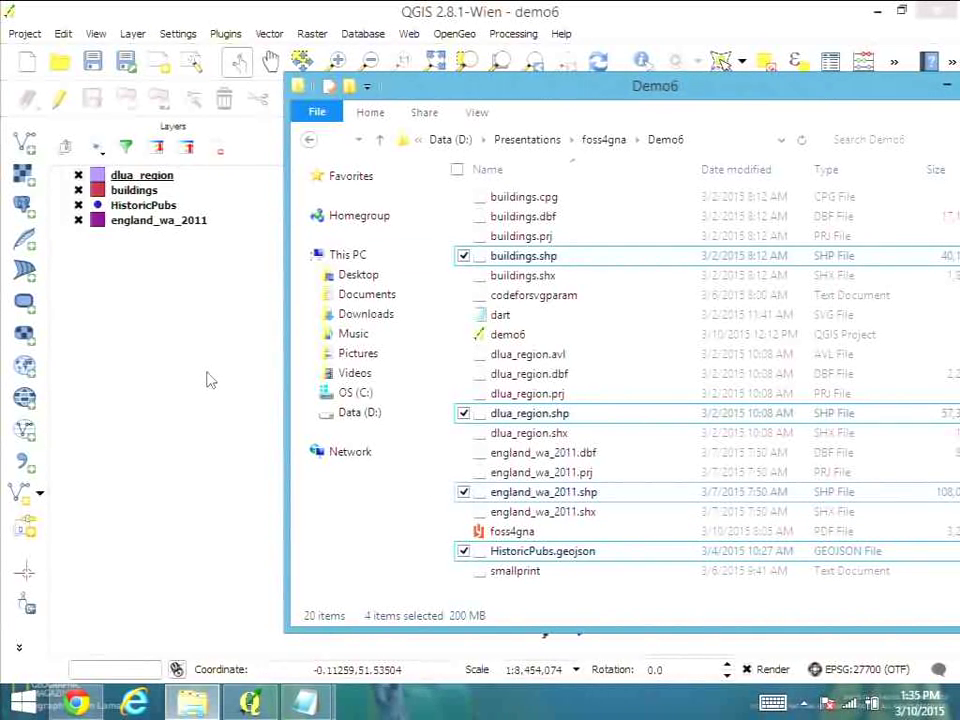
Step: Move HistoricPubs to the top of the layer order and zoom to its extent
left_click(210, 380)
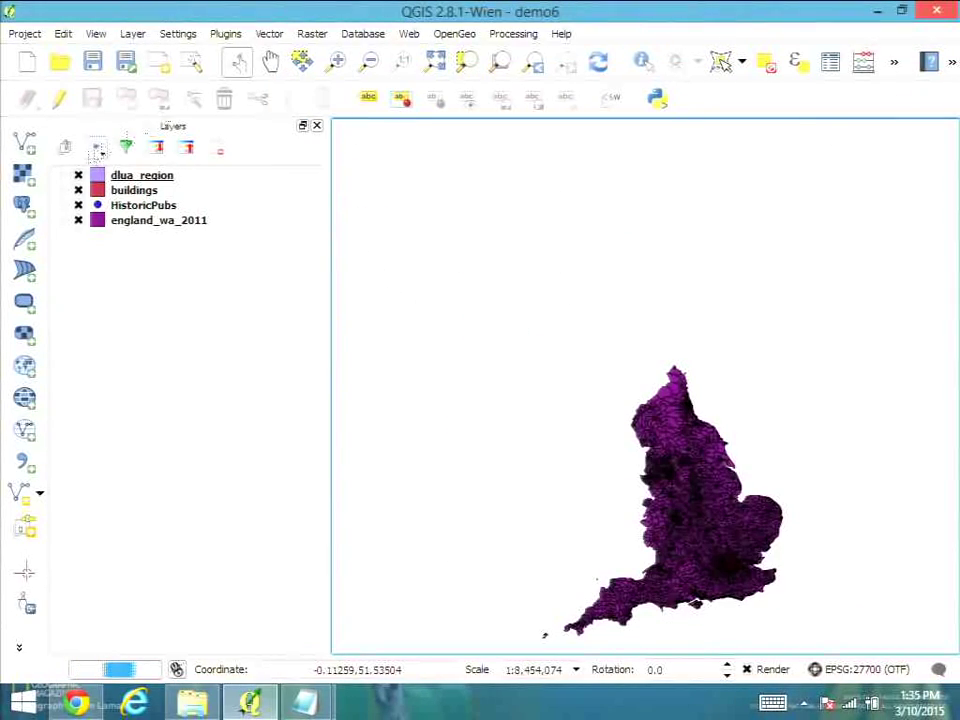
left_click_drag(140, 205, 130, 175)
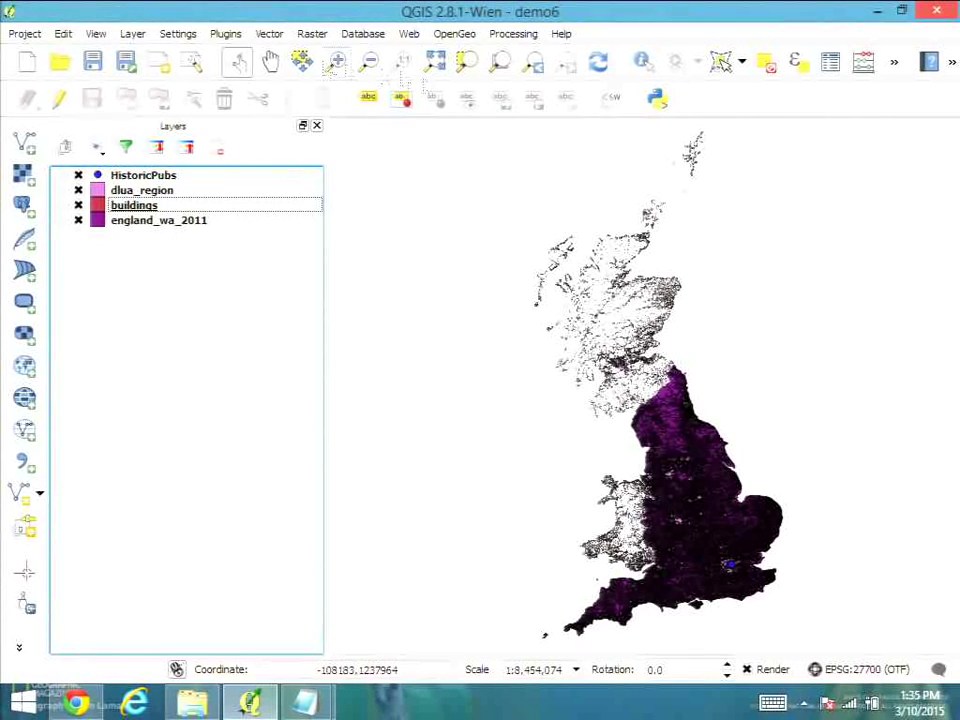
left_click(337, 62)
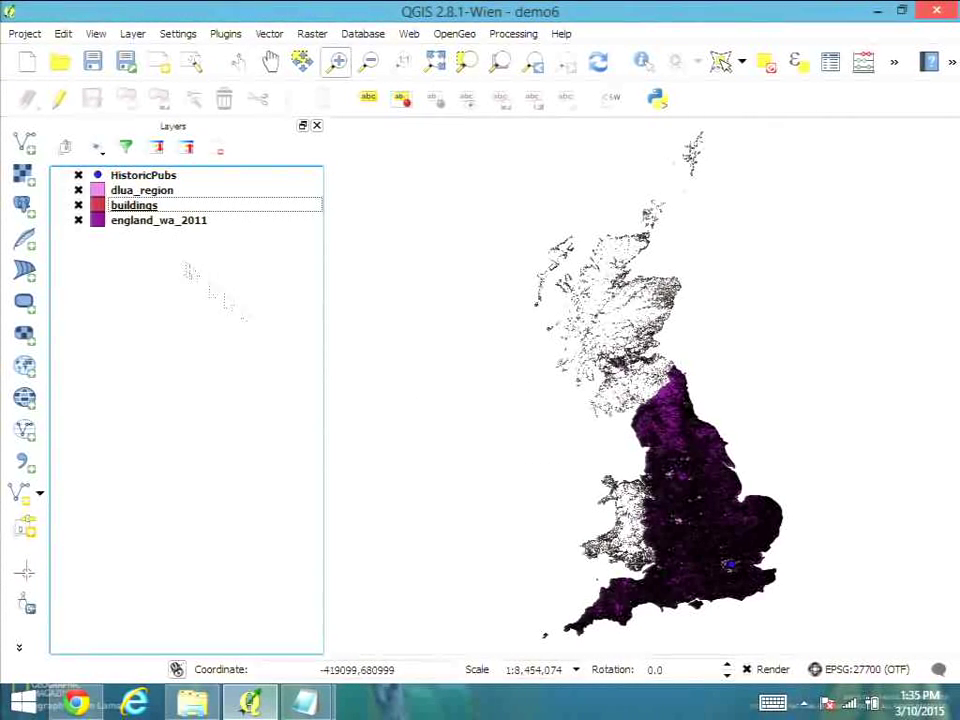
right_click(156, 177)
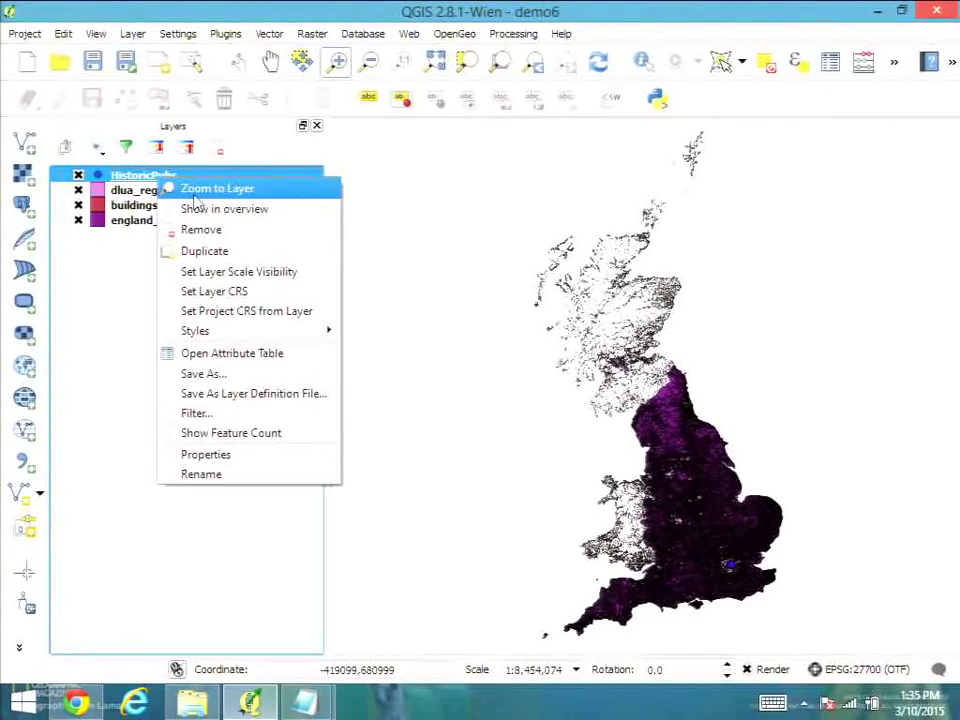
left_click(196, 196)
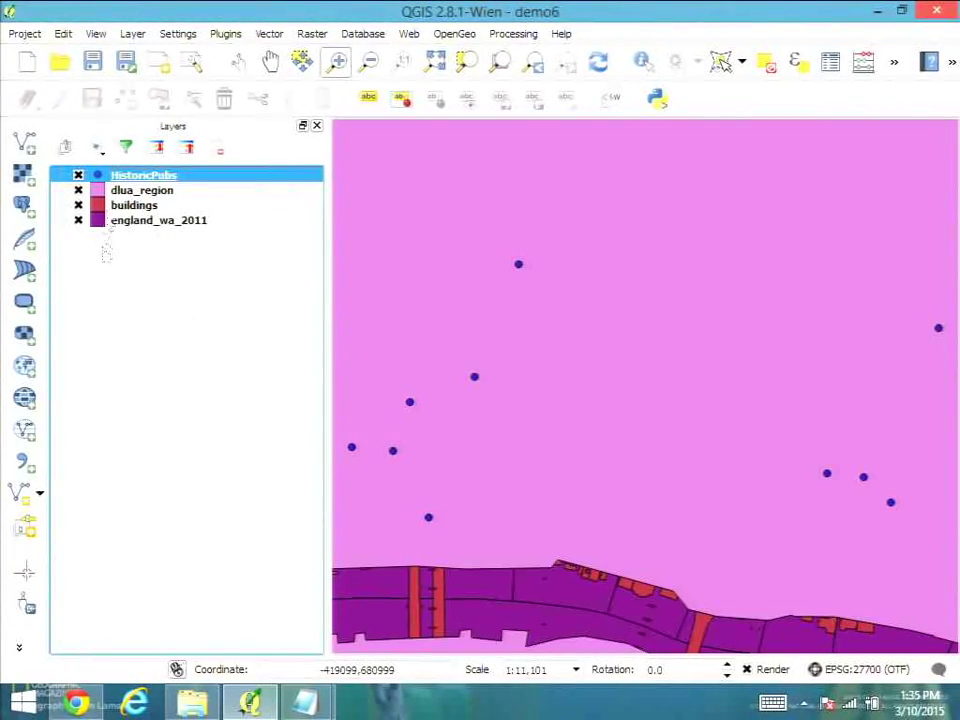
Step: Put dlua_region at the bottom, hide buildings, zoom out to 1:22,203, and select england_wa_2011
left_click_drag(128, 190, 139, 238)
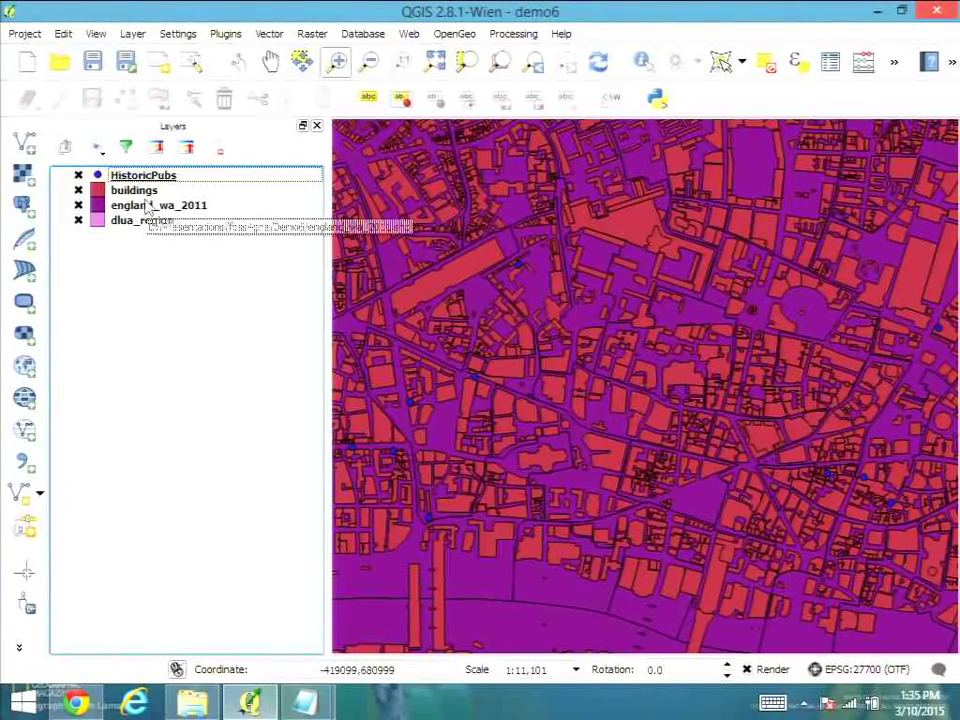
left_click(79, 190)
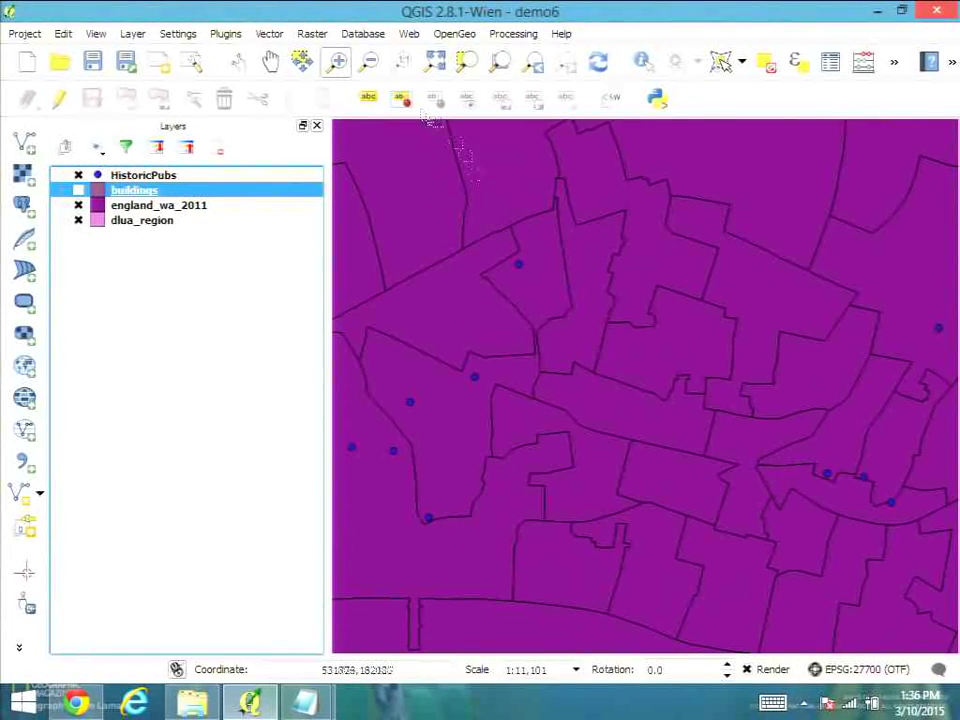
left_click(370, 62)
left_click(668, 414)
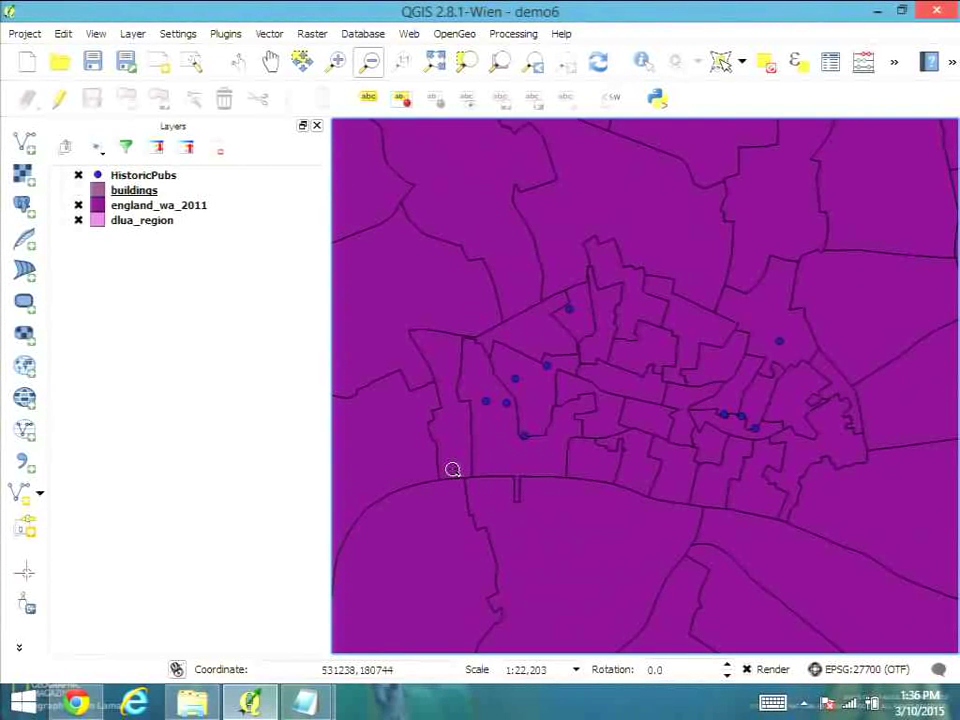
left_click(83, 233)
left_click(157, 206)
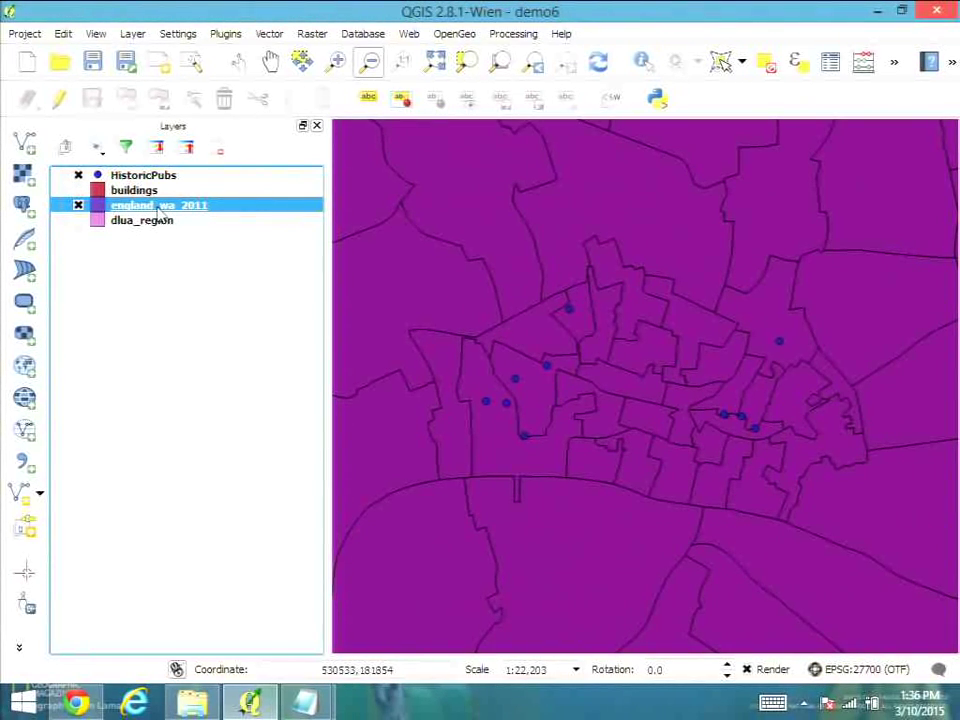
Step: Open the england_wa_2011 attribute table and try selecting by expression "OLDCODE" LIKE 'AA00%'
right_click(158, 210)
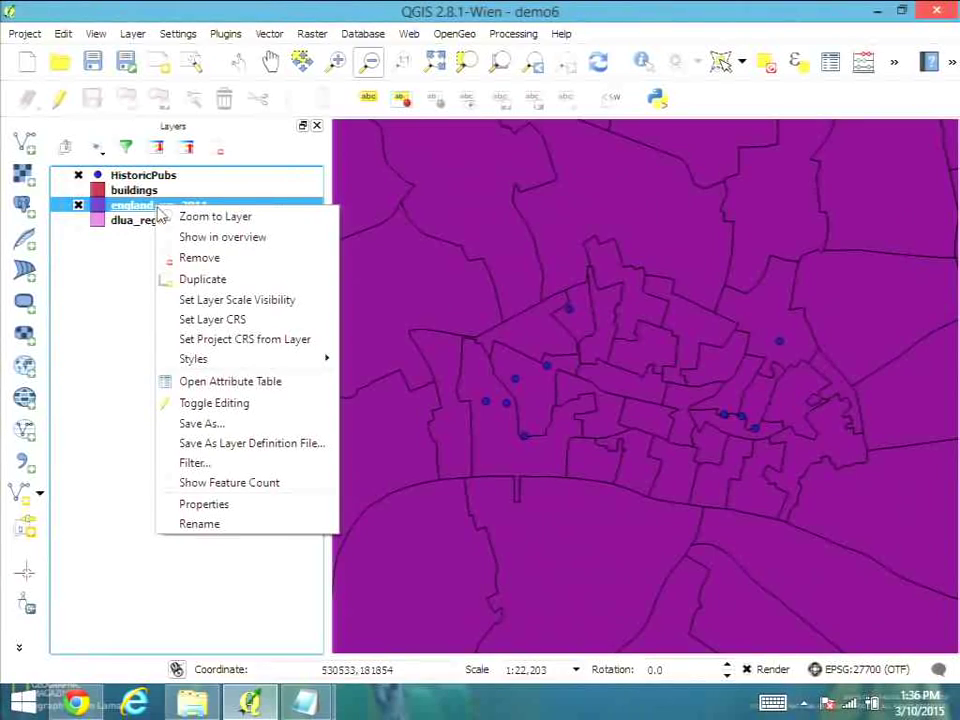
left_click(190, 381)
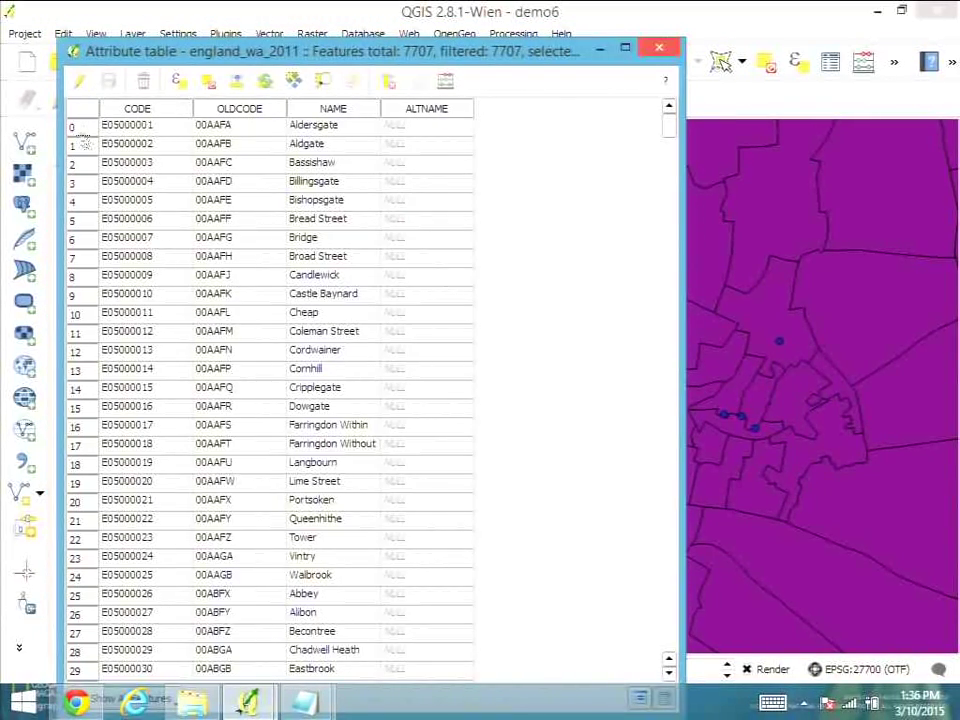
left_click_drag(70, 126, 90, 218)
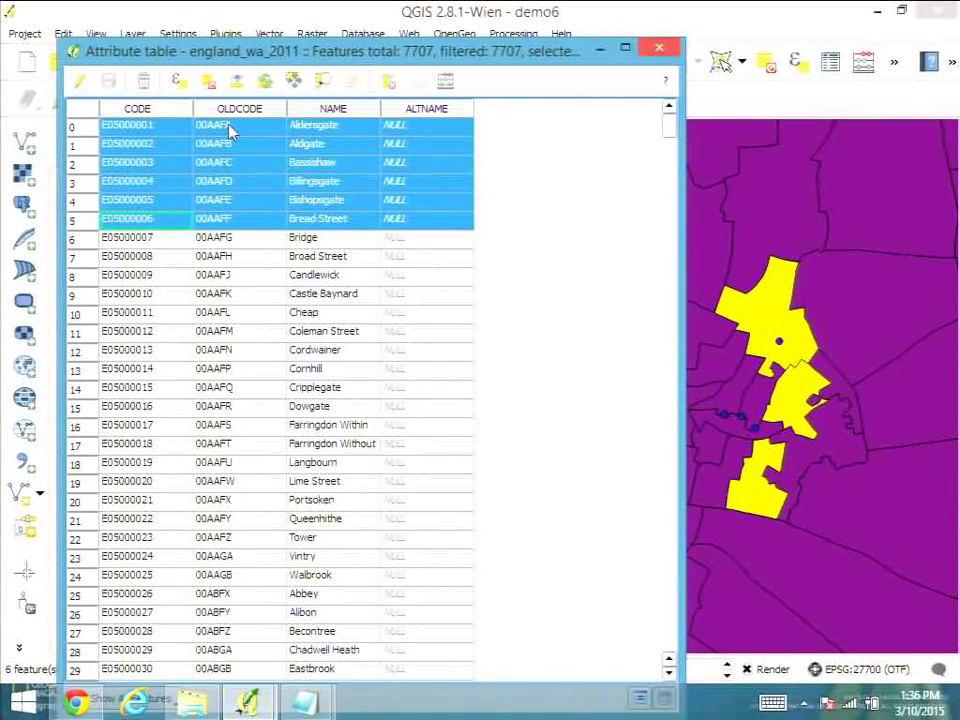
left_click(176, 88)
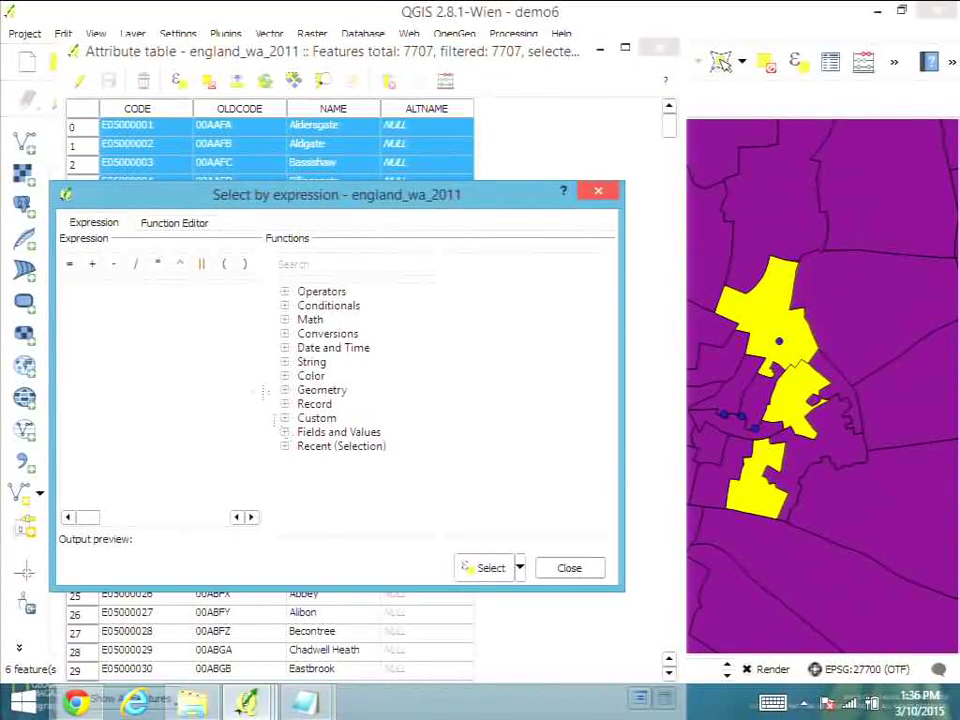
left_click(285, 433)
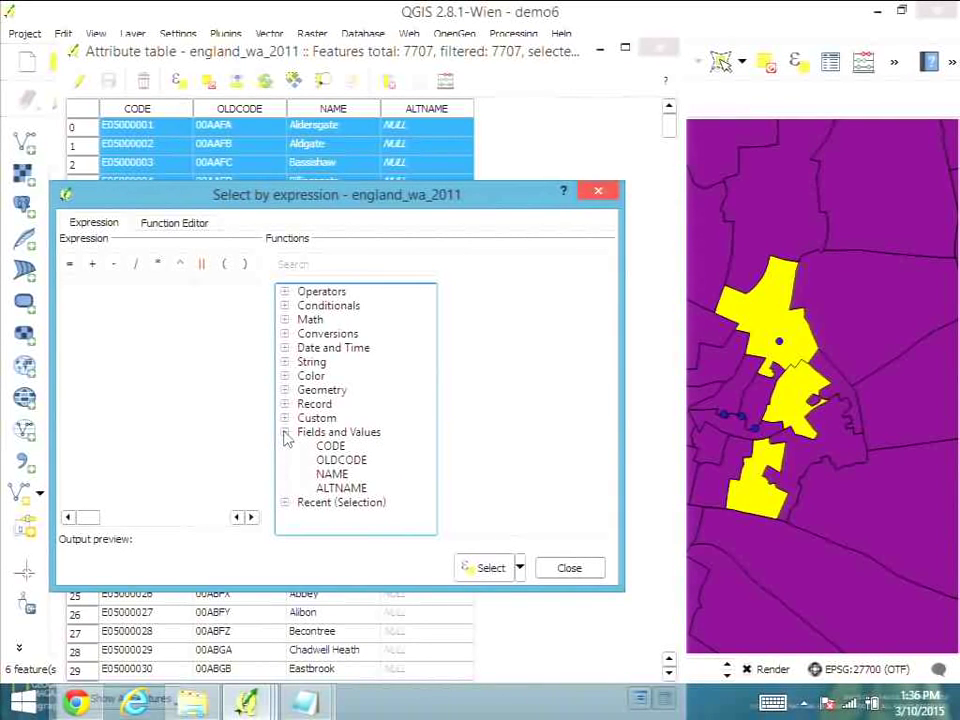
double_click(341, 462)
type("LIKE")
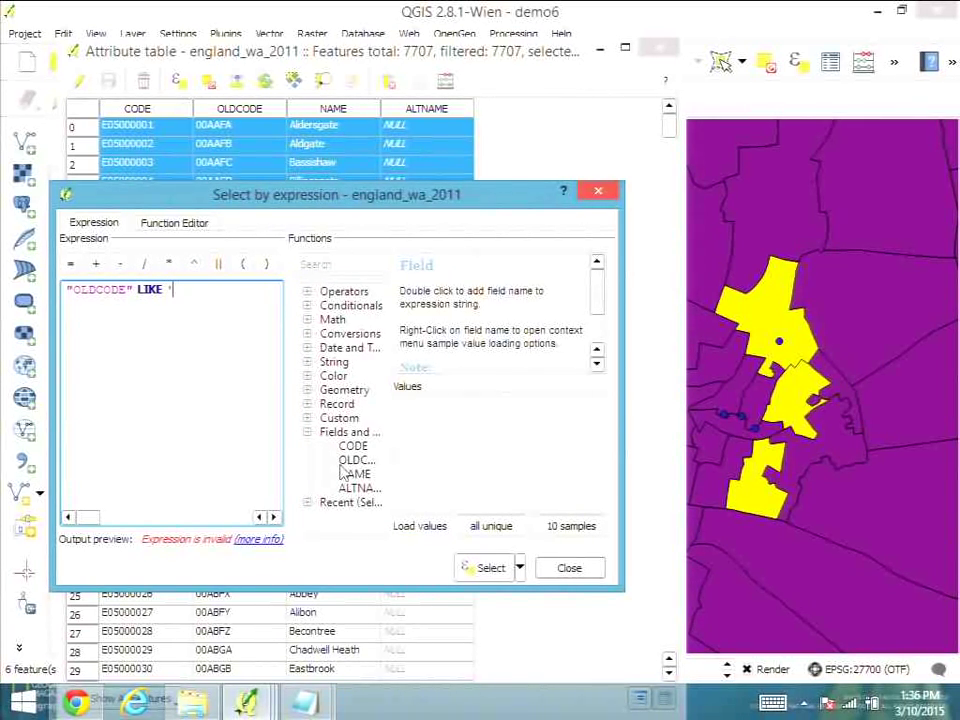
type(" 'AA00%'")
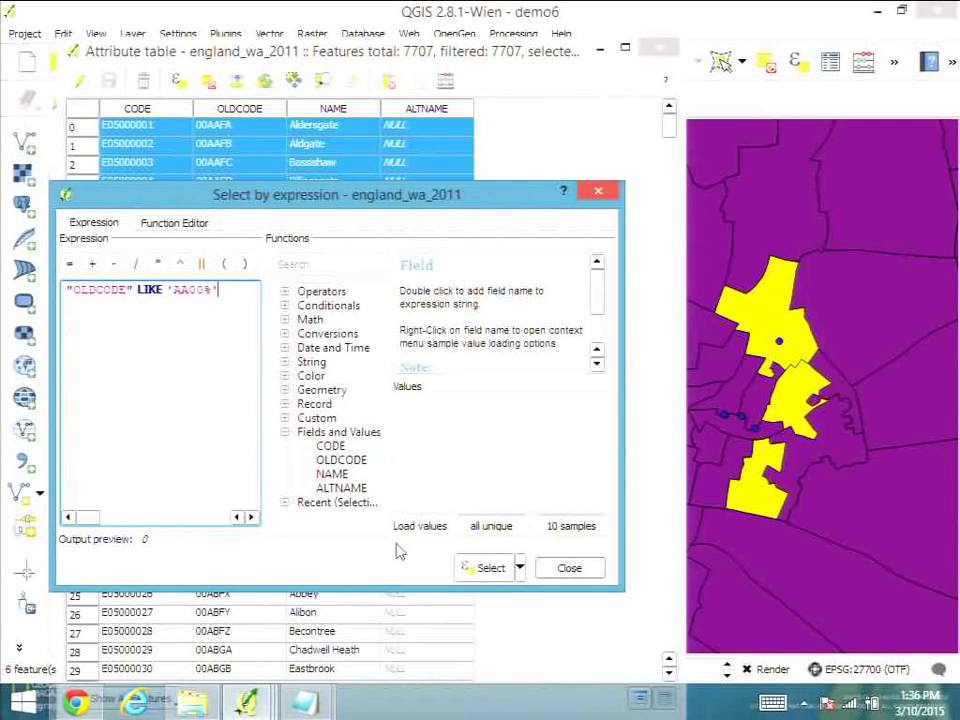
left_click(485, 570)
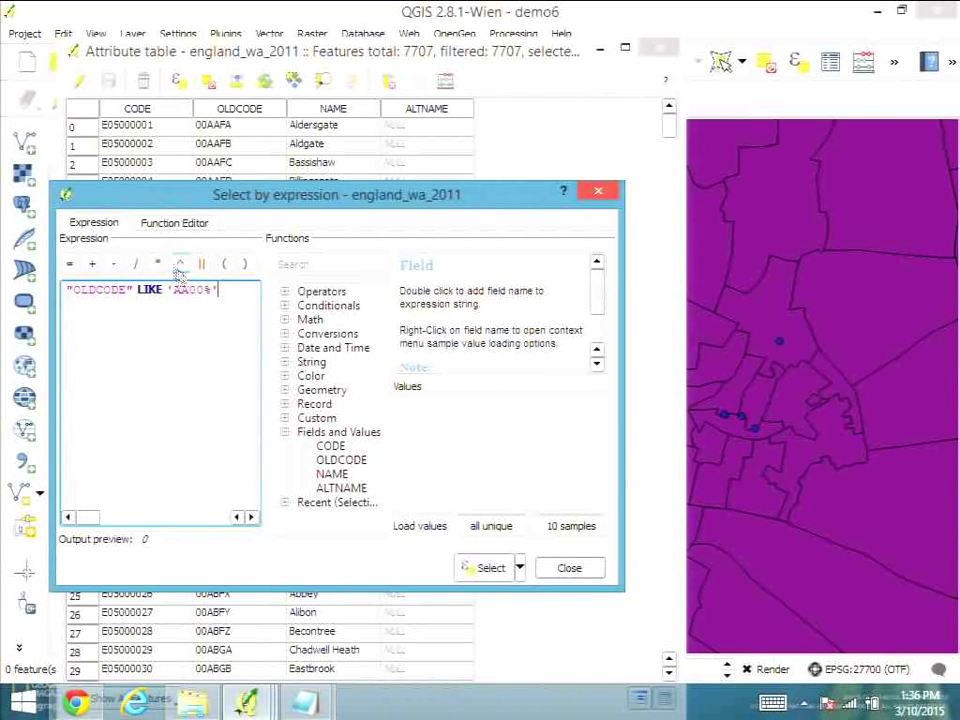
Step: Correct the pattern to '00AA%', select the 25 matching wards, and close the table
key("BackSpace")
key("BackSpace")
type("00")
key("BackSpace")
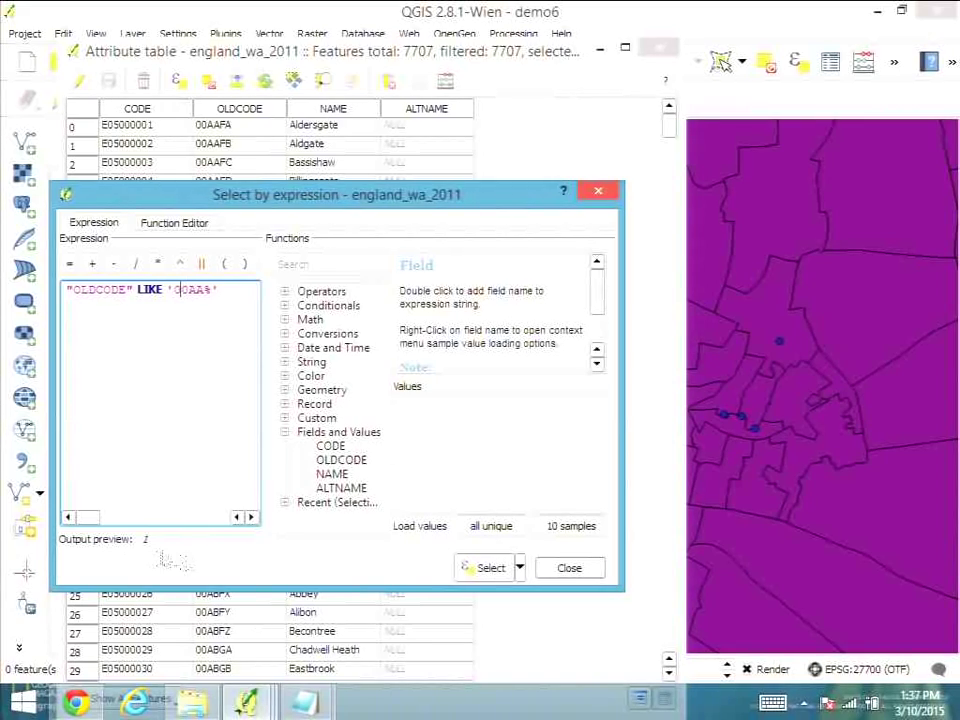
left_click(468, 568)
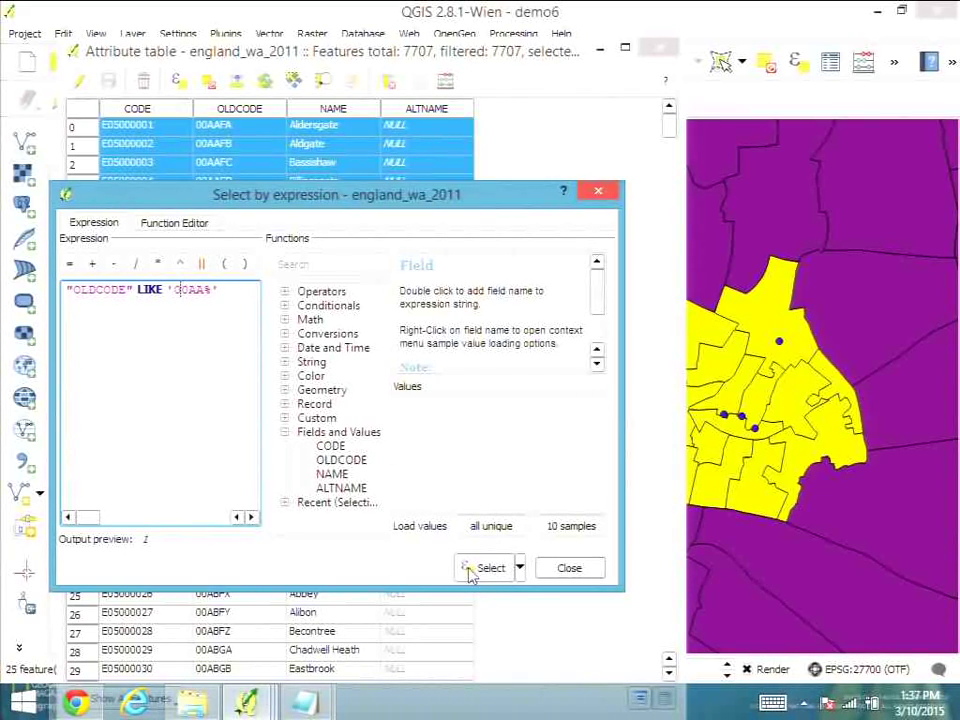
left_click(572, 568)
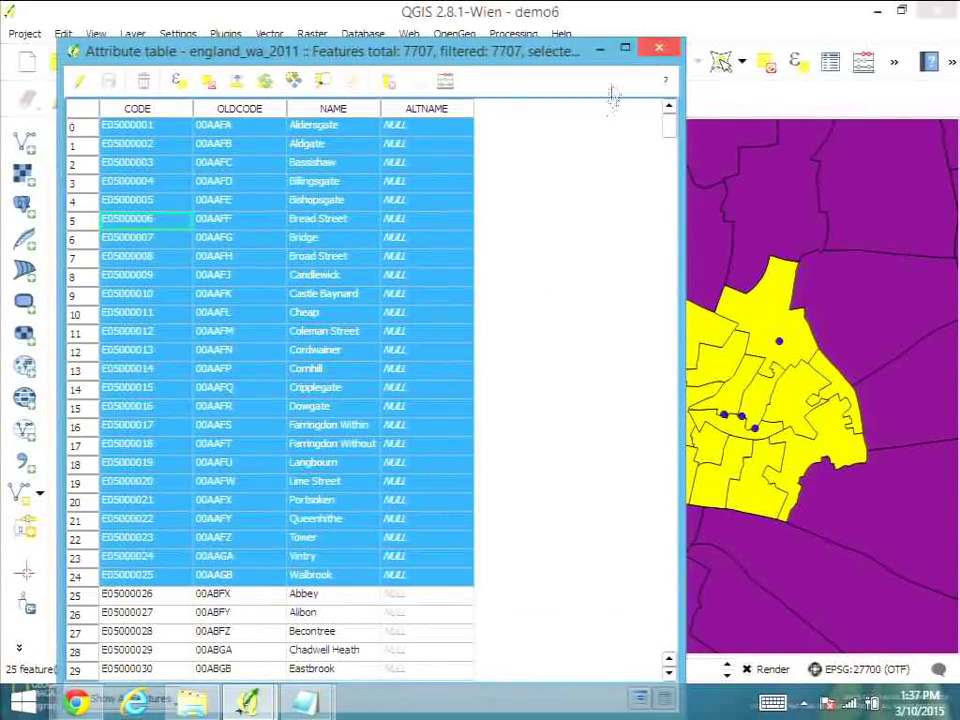
left_click(659, 47)
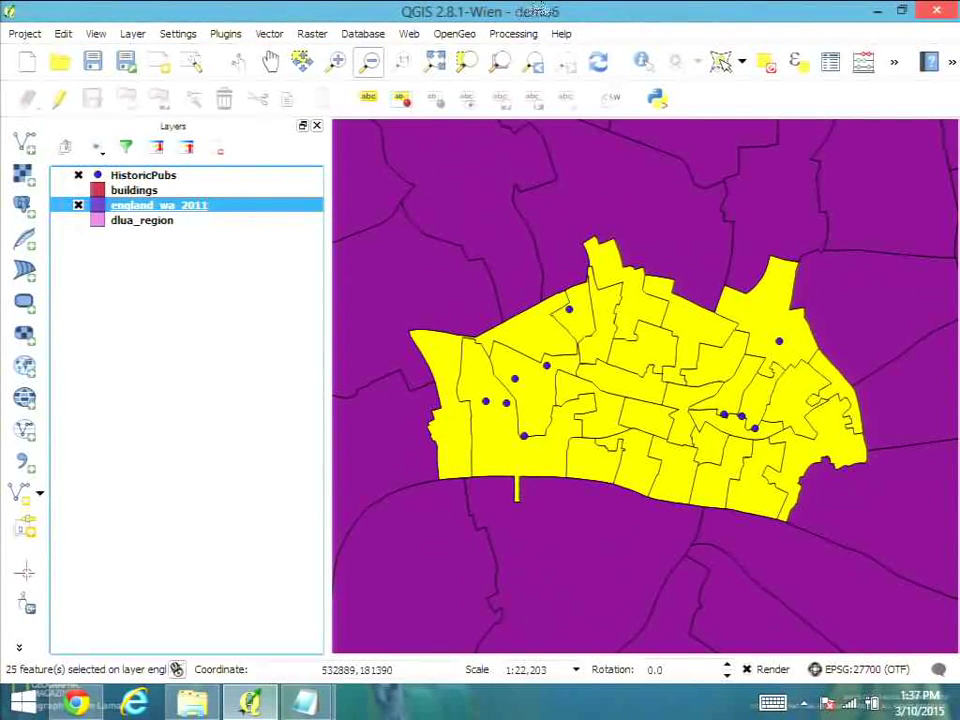
Step: Merge the 25 selected wards into one feature, stop editing england_wa_2011, and activate Select Features
left_click(59, 101)
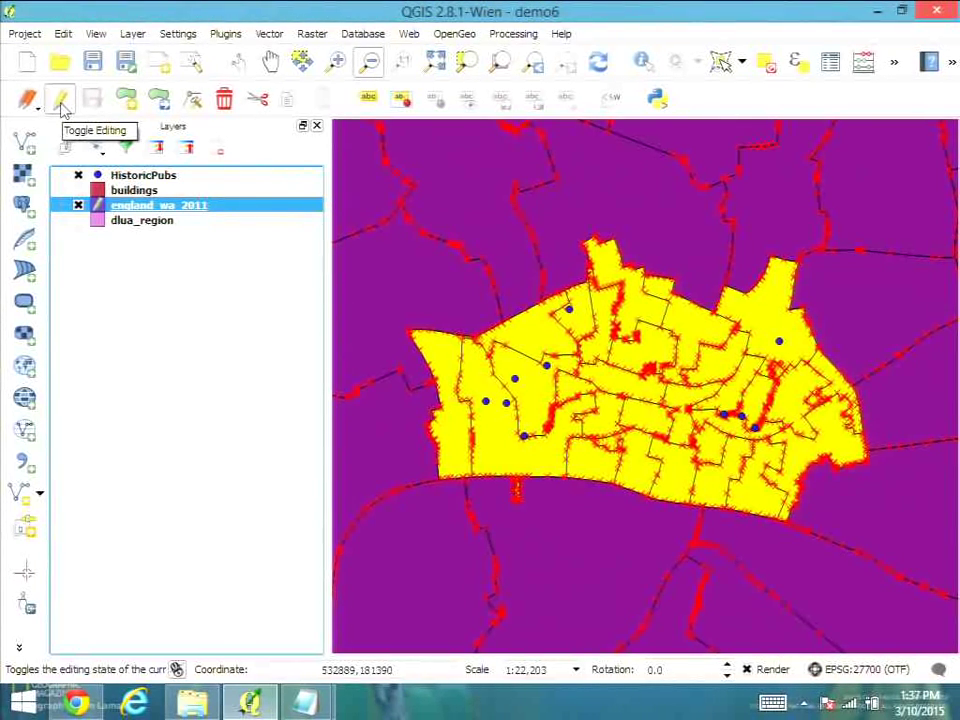
left_click(63, 34)
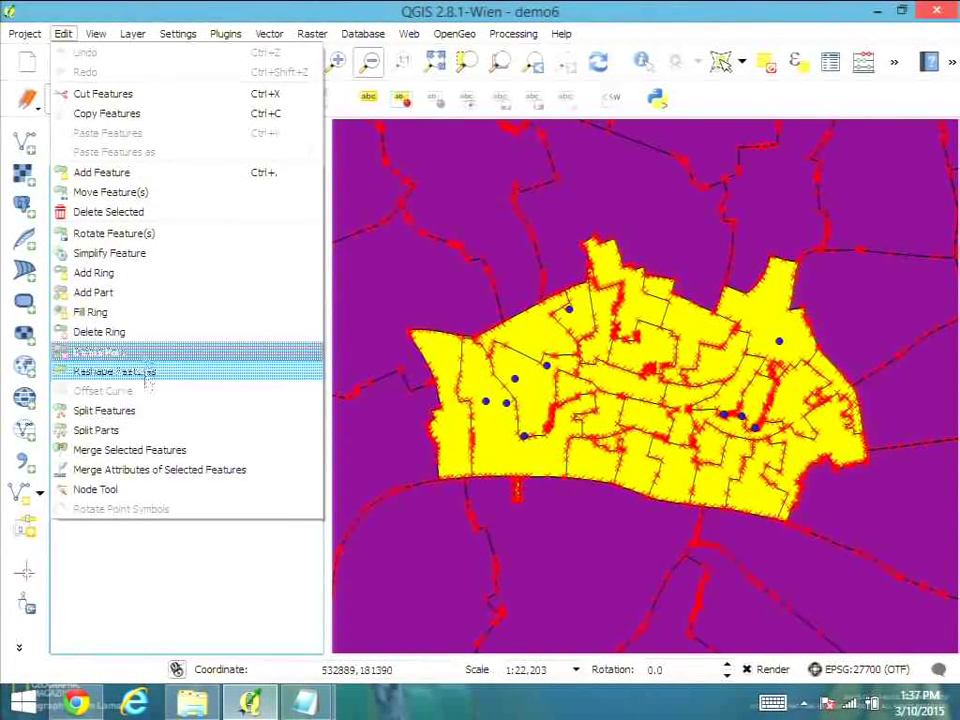
left_click(128, 452)
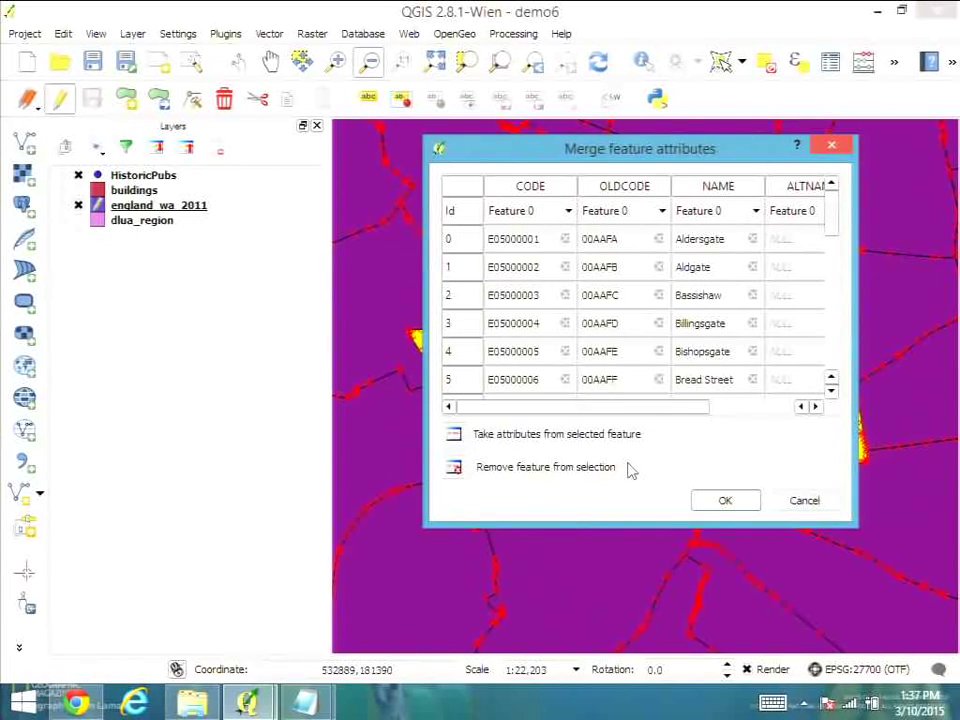
left_click(725, 501)
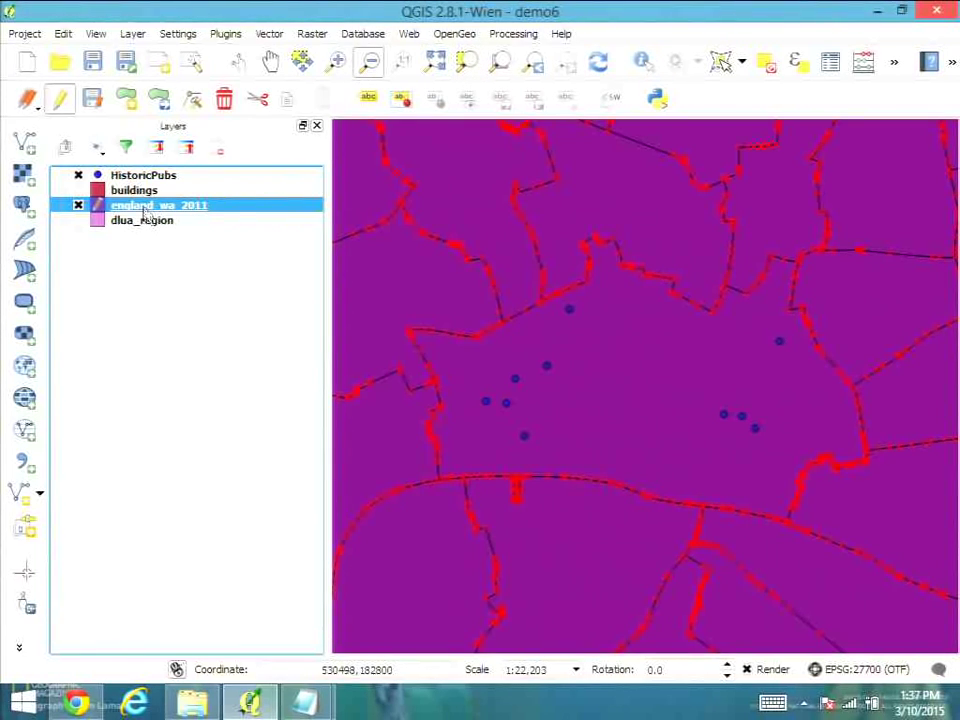
left_click(60, 97)
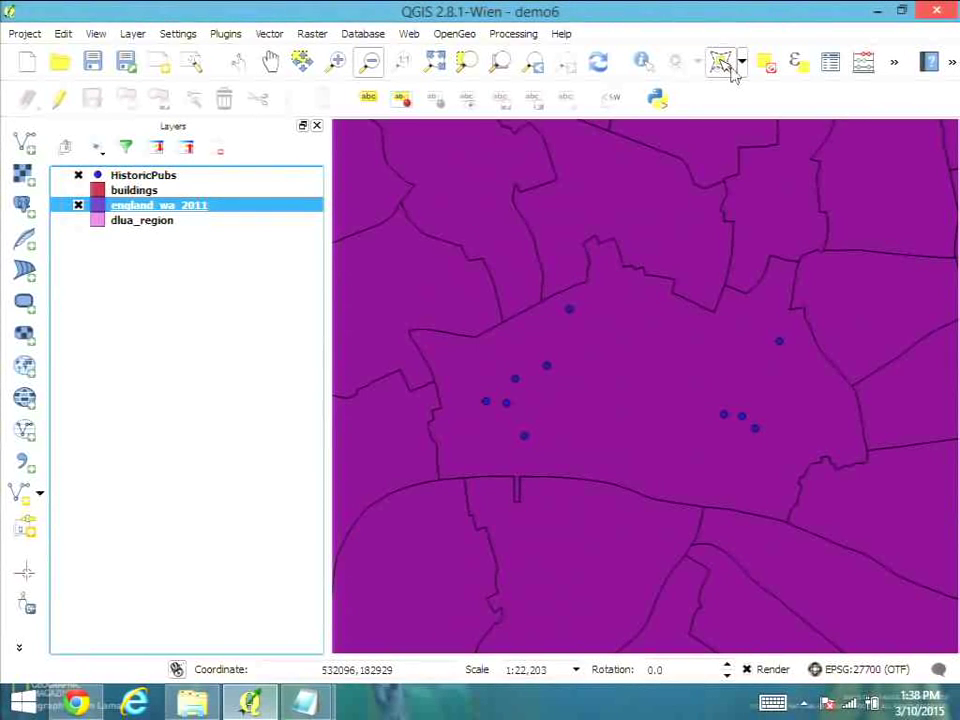
left_click(724, 62)
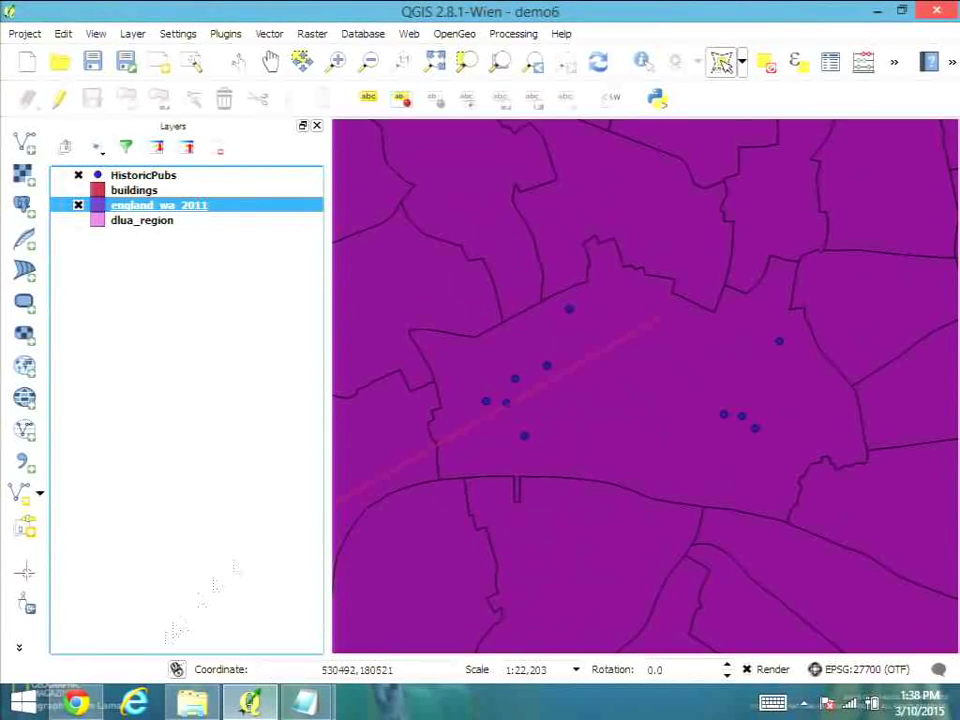
Step: Add SquareMile.shp from the foss4gna Demo5 folder to the QGIS Layers panel
left_click(192, 704)
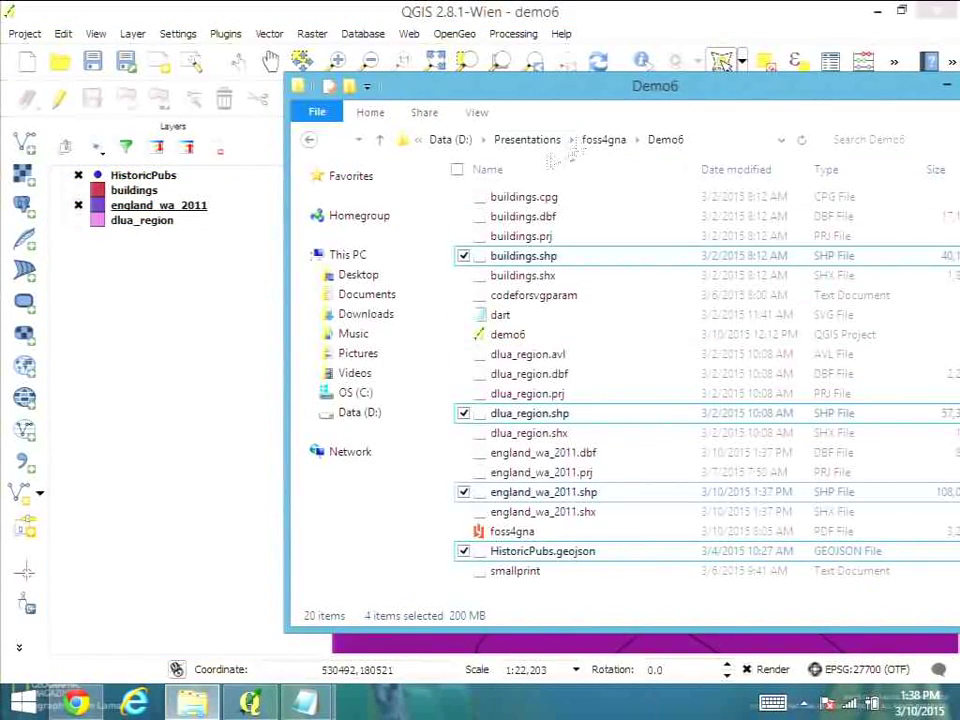
left_click(610, 140)
double_click(552, 256)
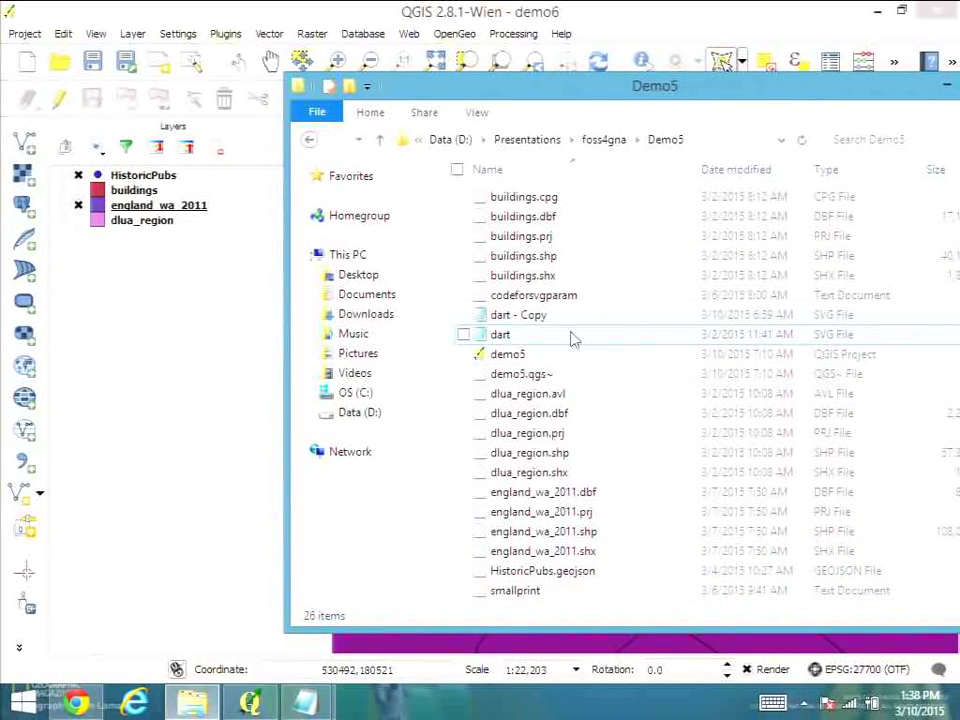
scroll(572, 338, "down", 2)
left_click(560, 576)
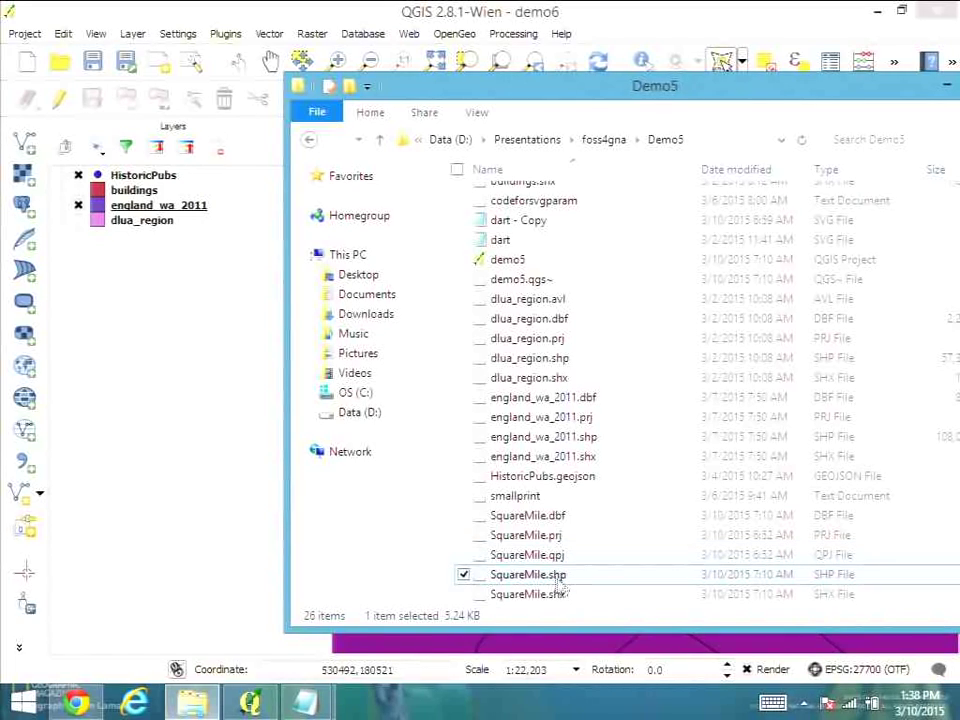
left_click_drag(562, 590, 175, 200)
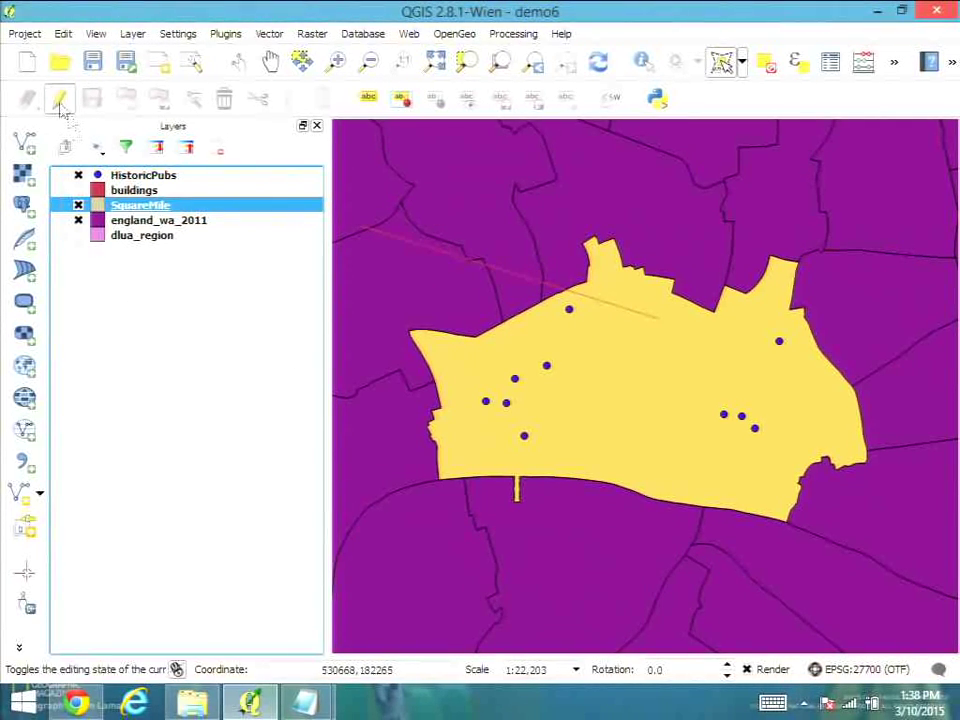
Step: Select the Square Mile polygon with a selection outline, hide england_wa_2011, and switch to Chrome slides
left_click(576, 243)
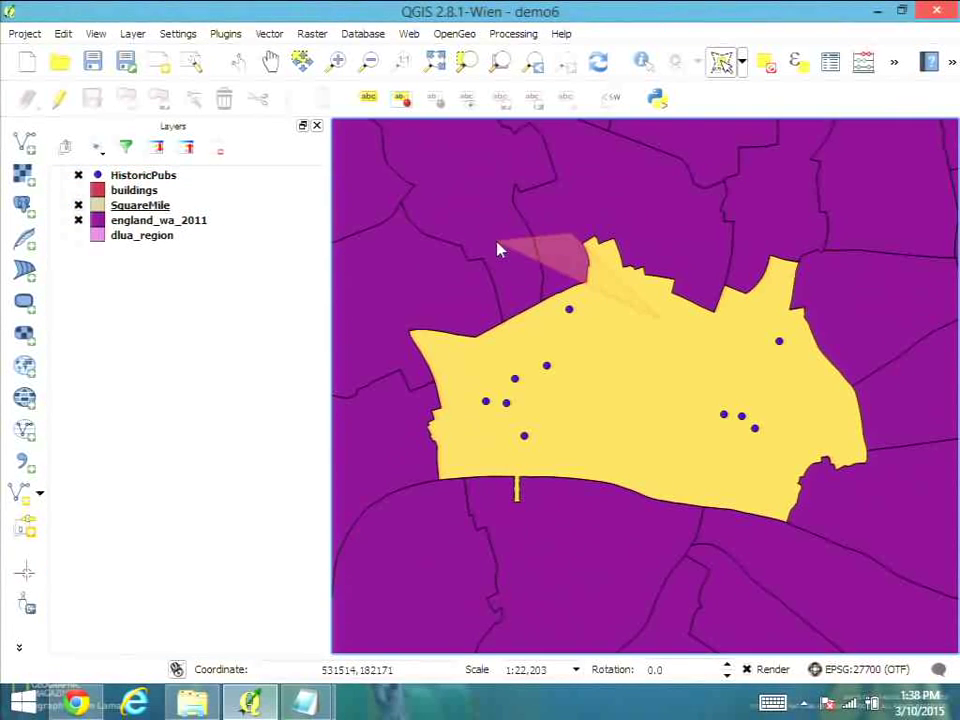
left_click(497, 272)
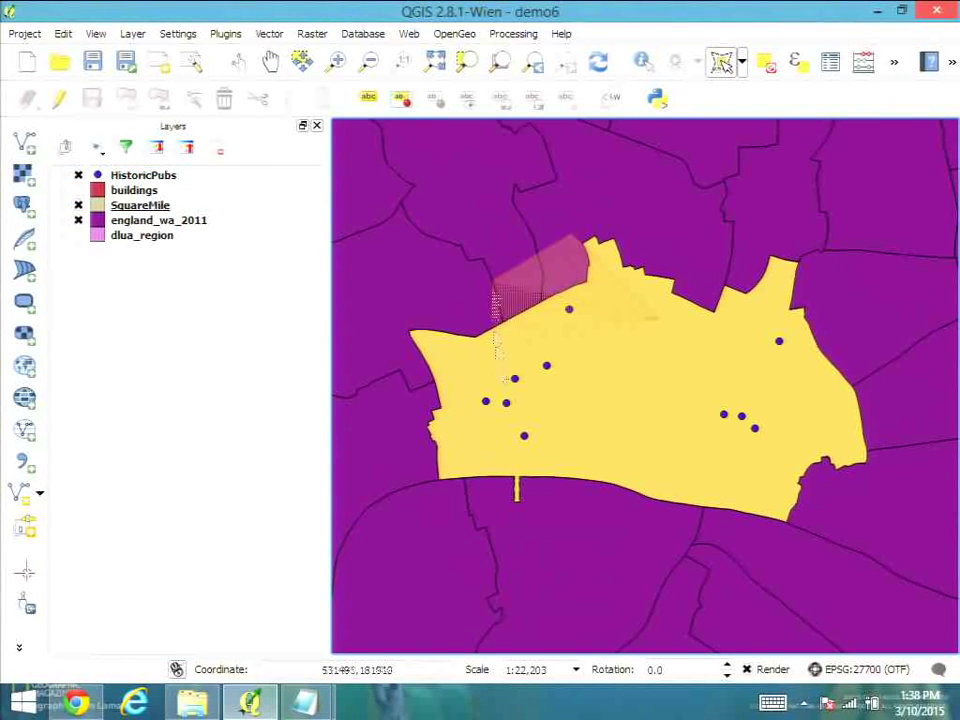
right_click(513, 428)
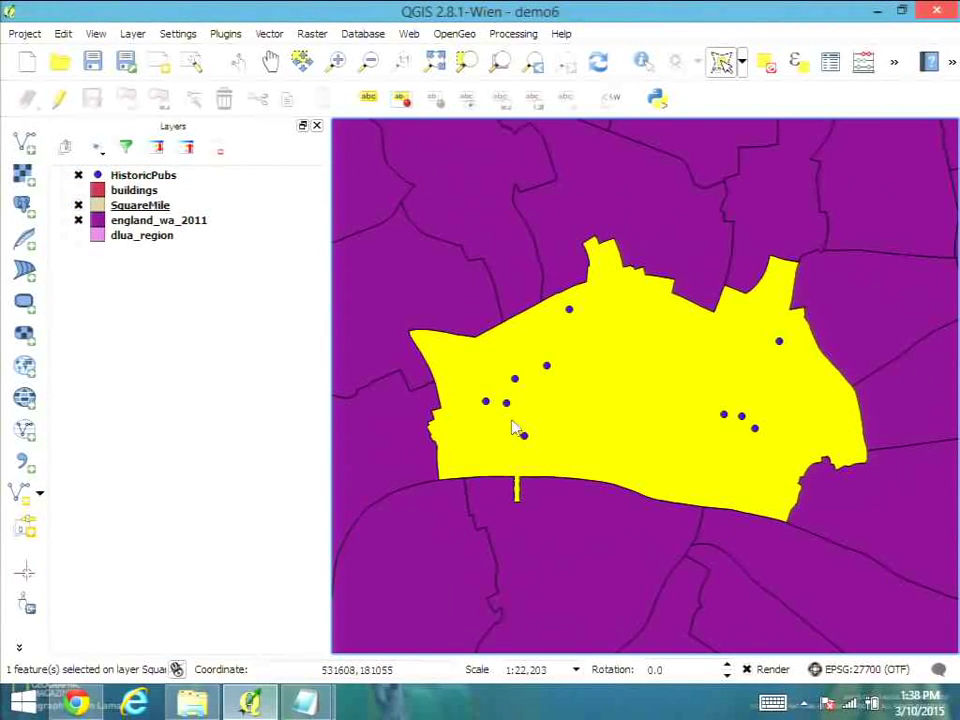
left_click(78, 220)
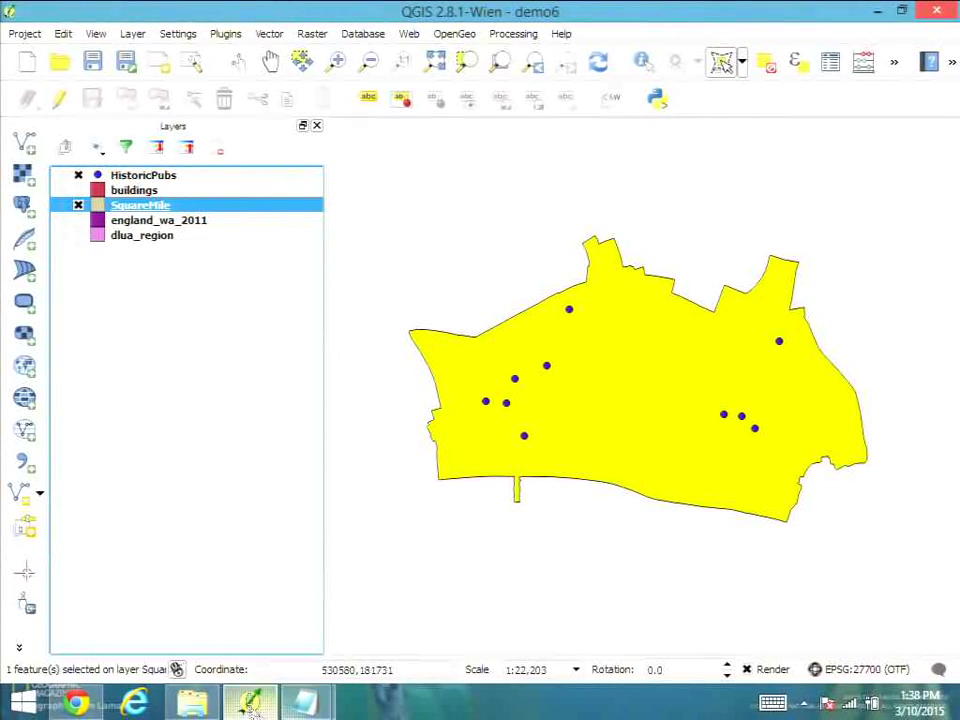
left_click(90, 700)
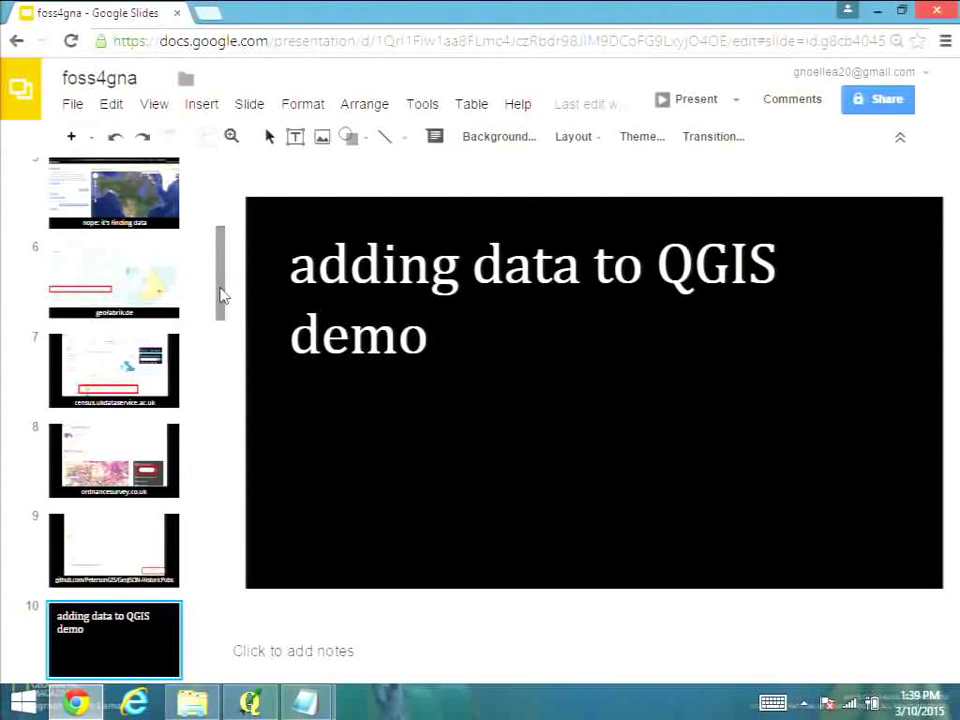
Step: Advance the slides from 11 to slide 14, 'symbology: colors demo', then return to QGIS
left_click_drag(221, 296, 228, 333)
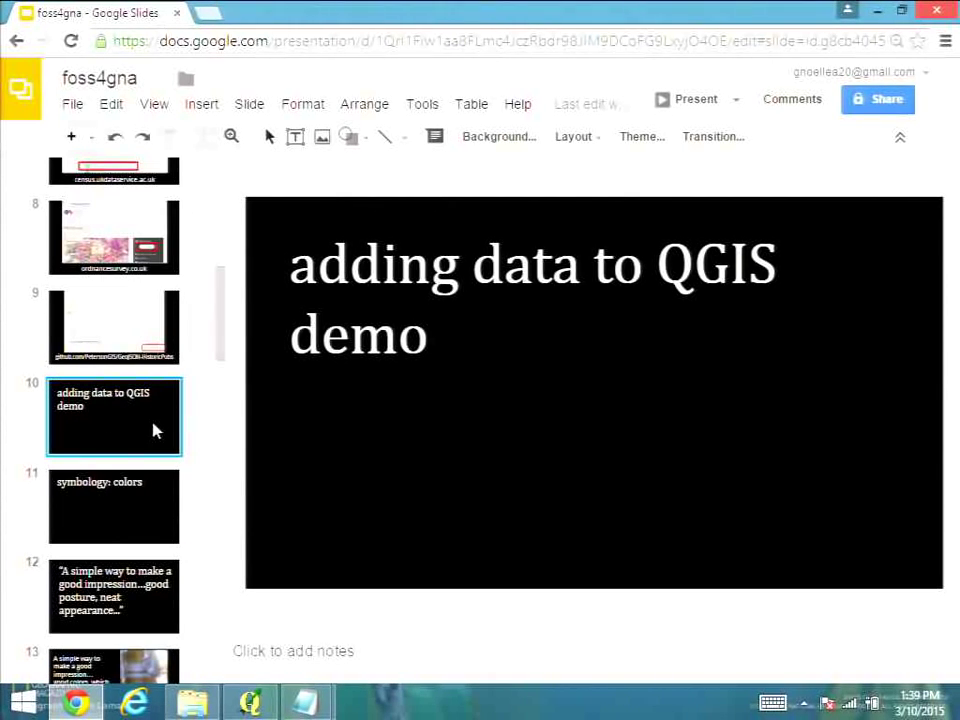
left_click(88, 520)
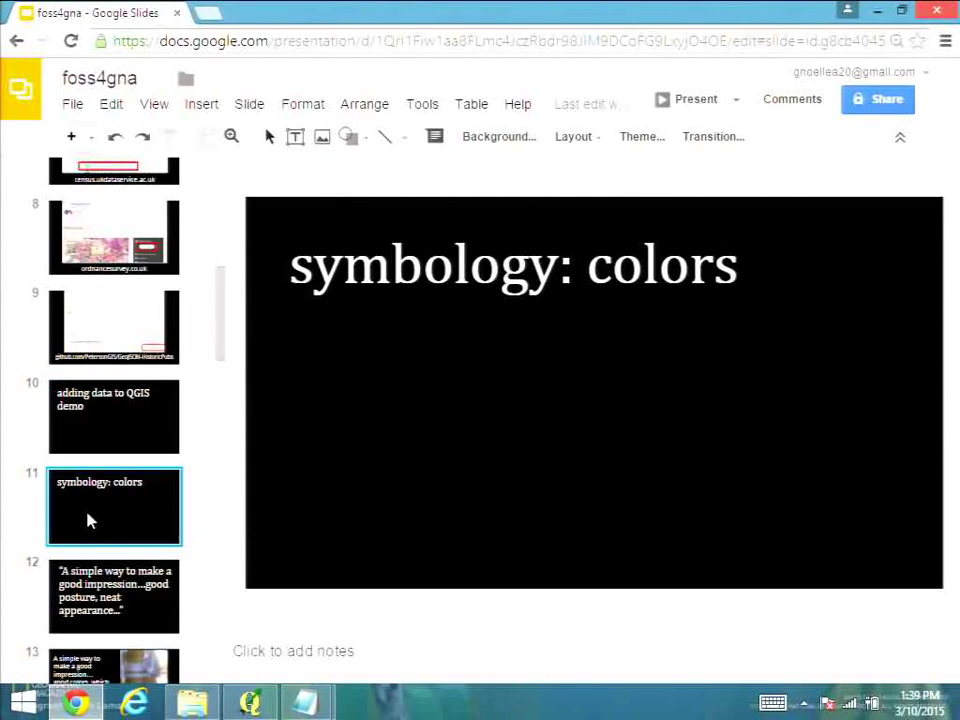
key("Down")
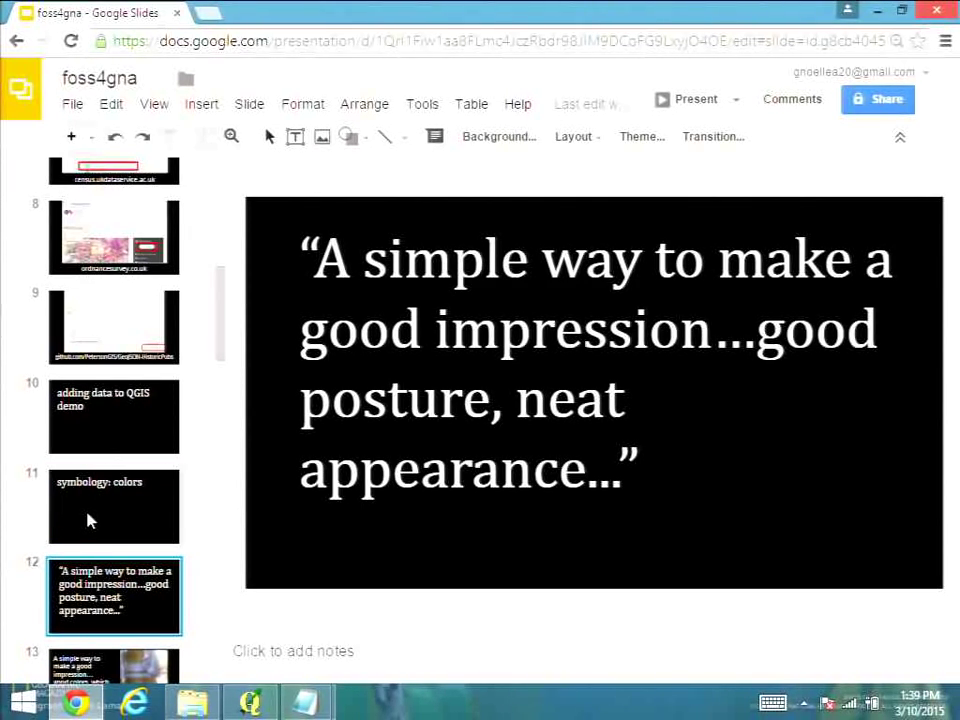
key("Down")
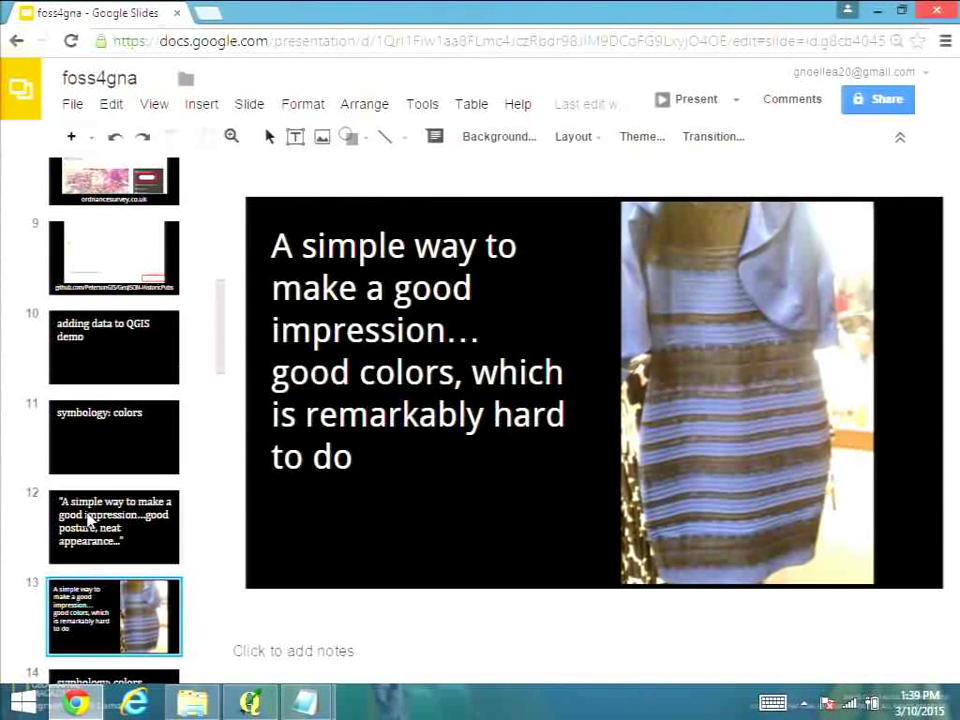
key("Down")
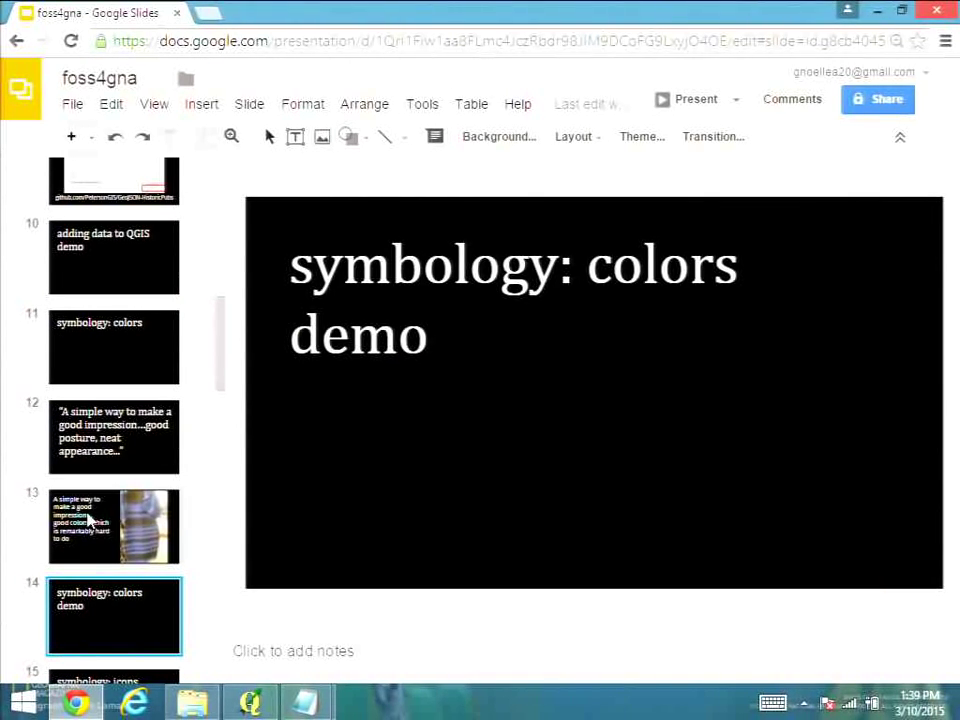
left_click(250, 703)
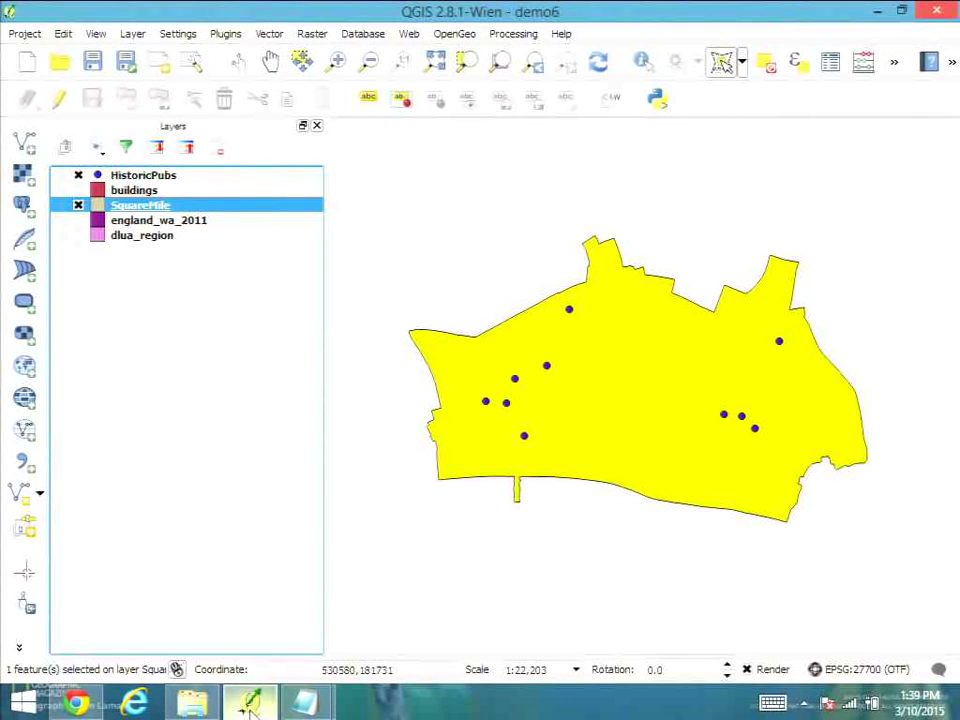
Step: Remove the england_wa_2011 layer from the project
right_click(140, 221)
left_click(182, 271)
left_click(438, 368)
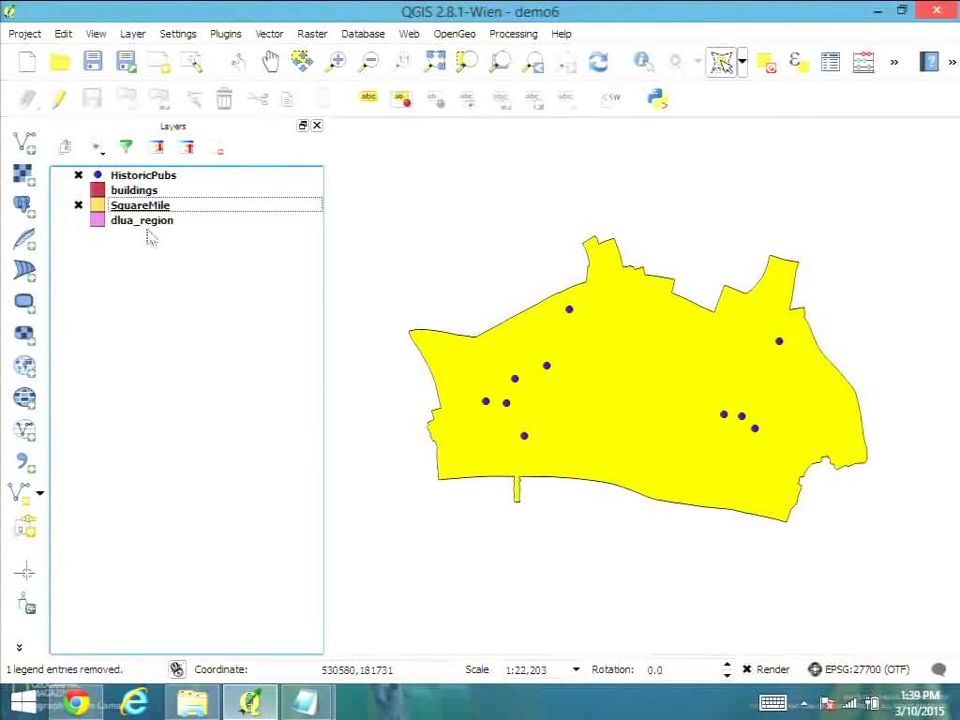
Step: Set the dlua_region simple fill colour to dark purple RGB 41, 1, 42
double_click(97, 221)
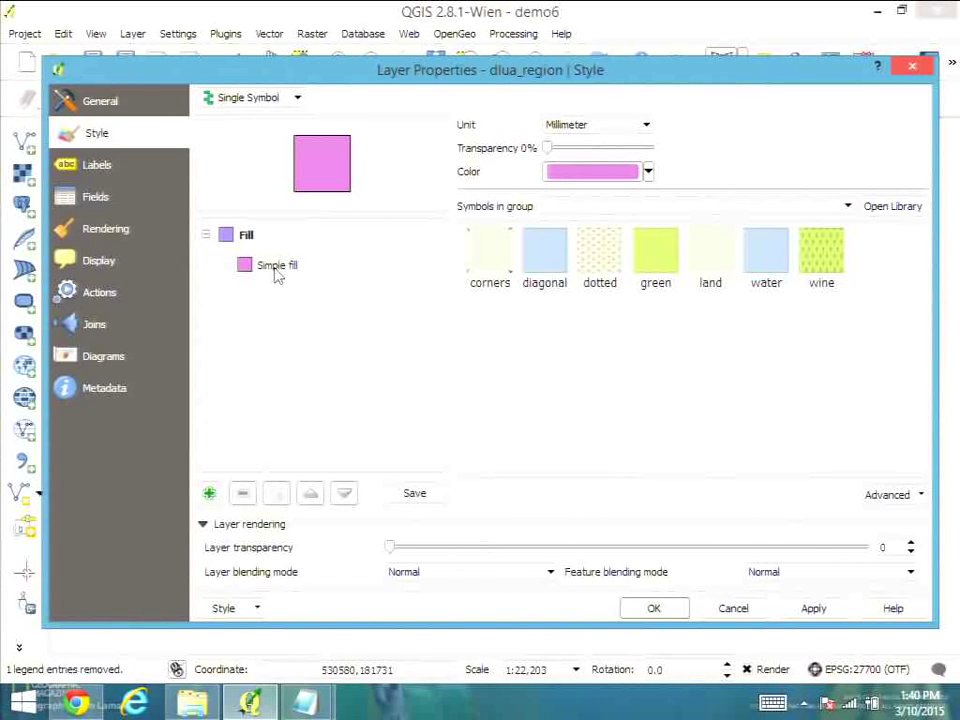
left_click(277, 268)
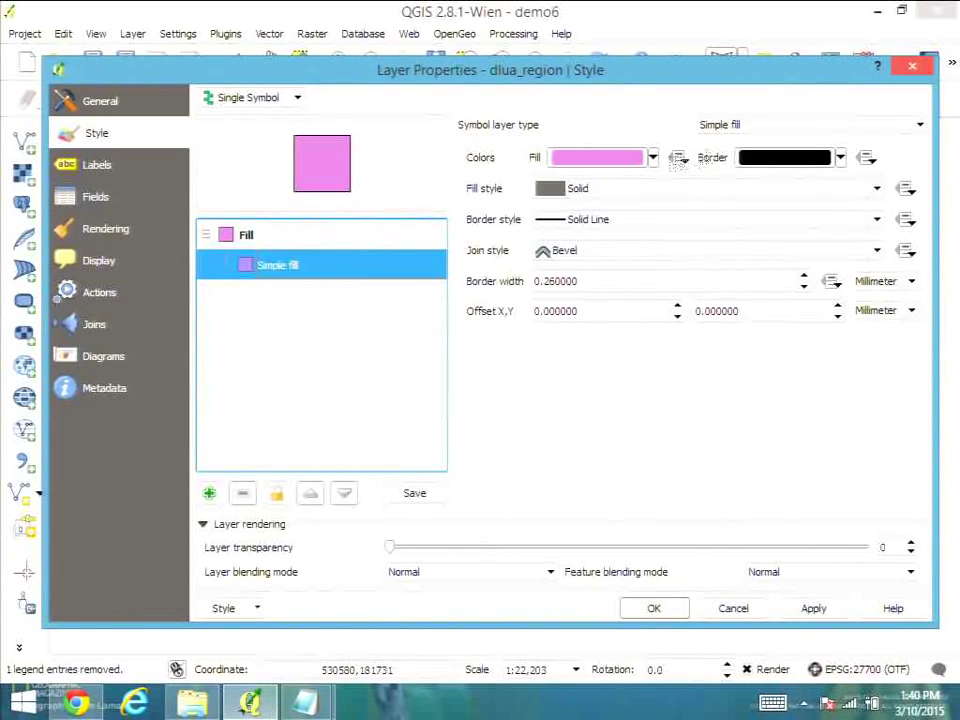
left_click(653, 158)
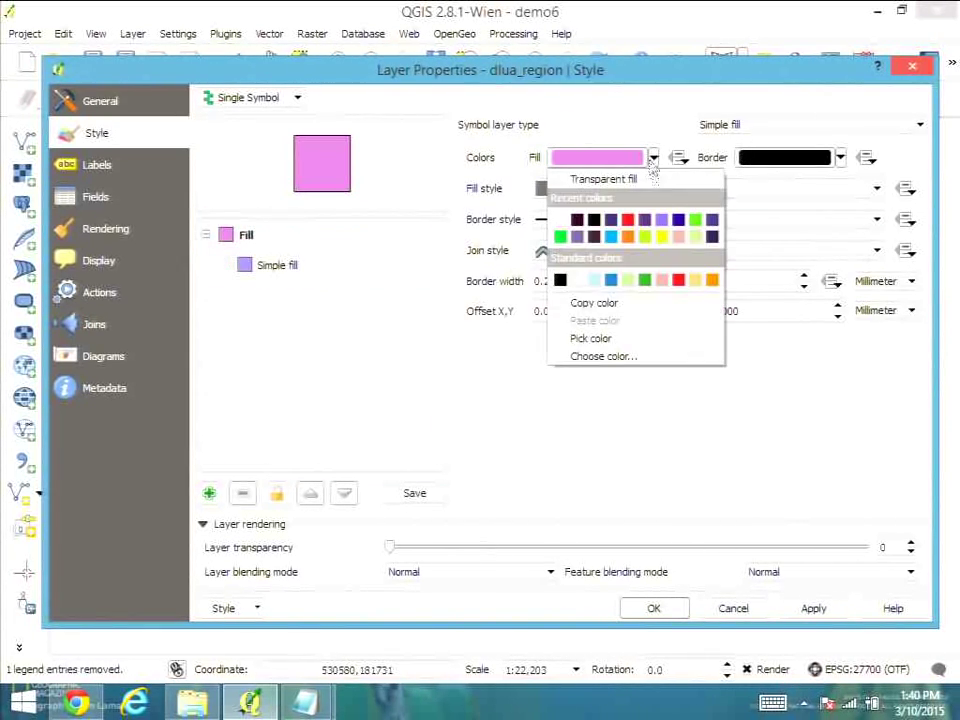
left_click(634, 357)
double_click(781, 272)
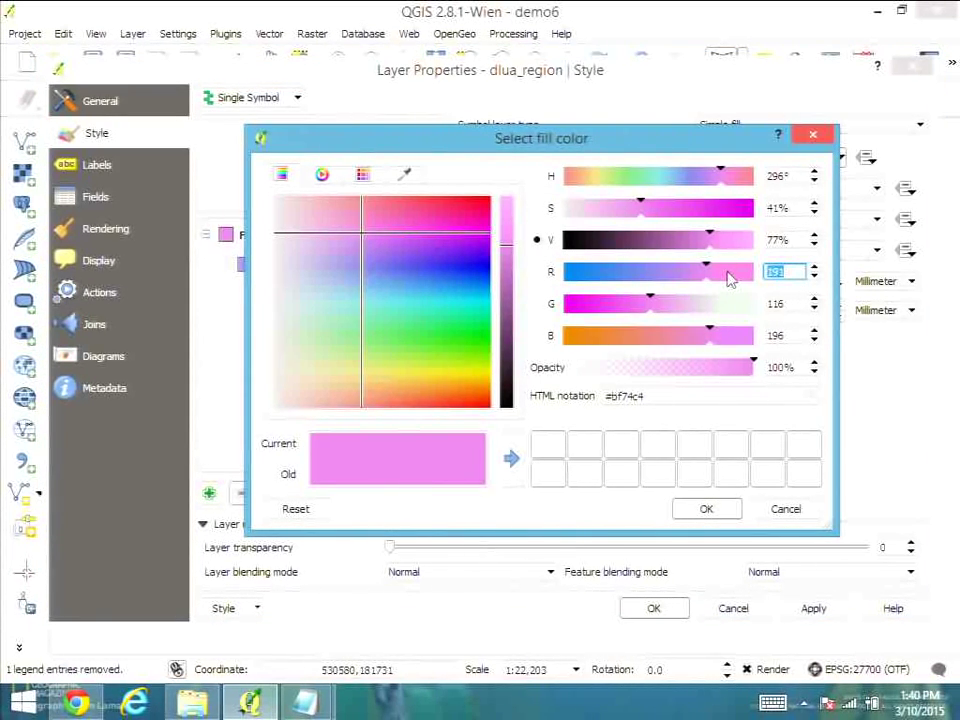
type("41")
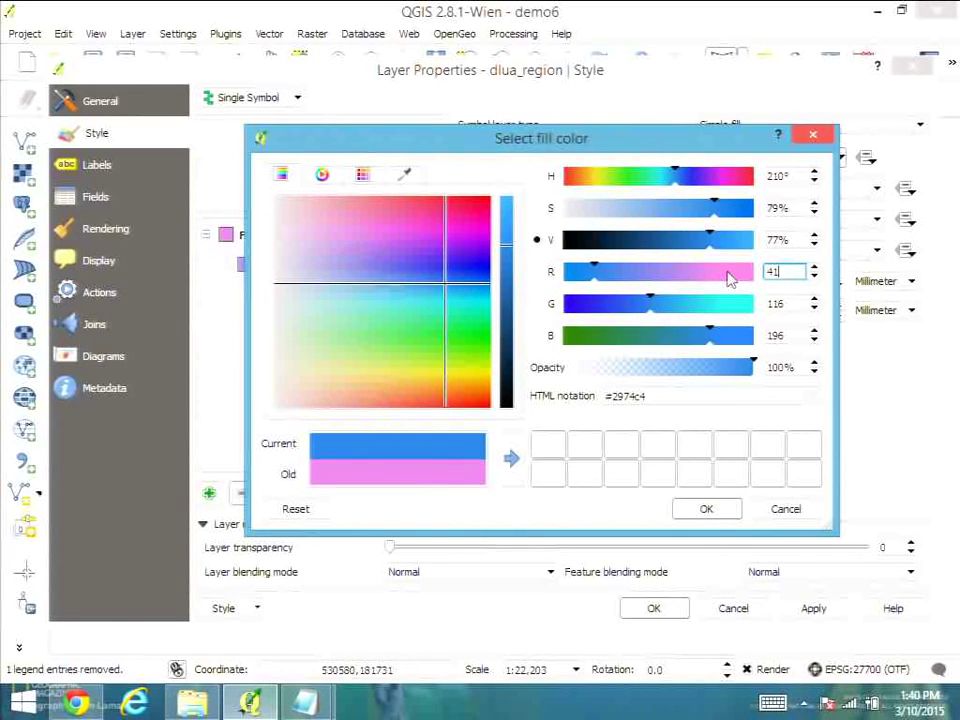
key("Tab")
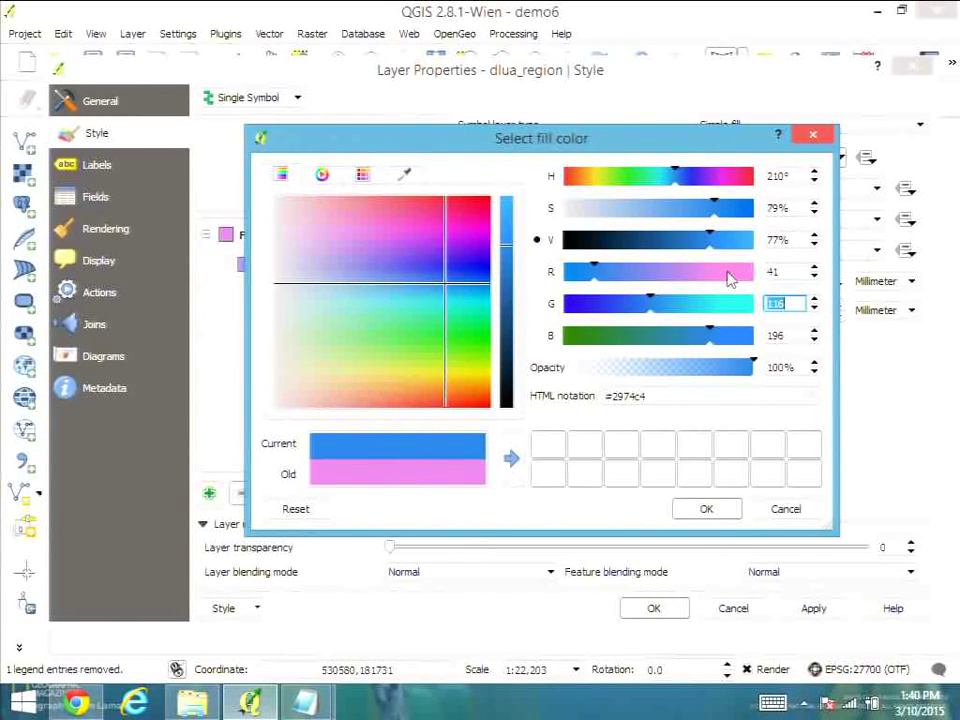
type("1")
key("Tab")
type("42")
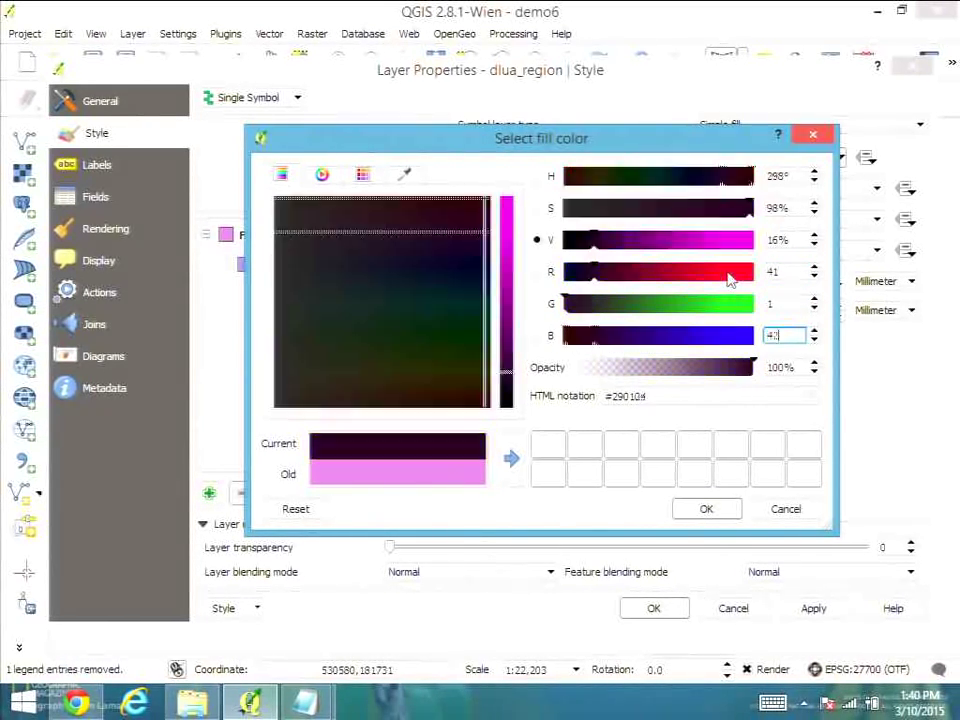
left_click(707, 509)
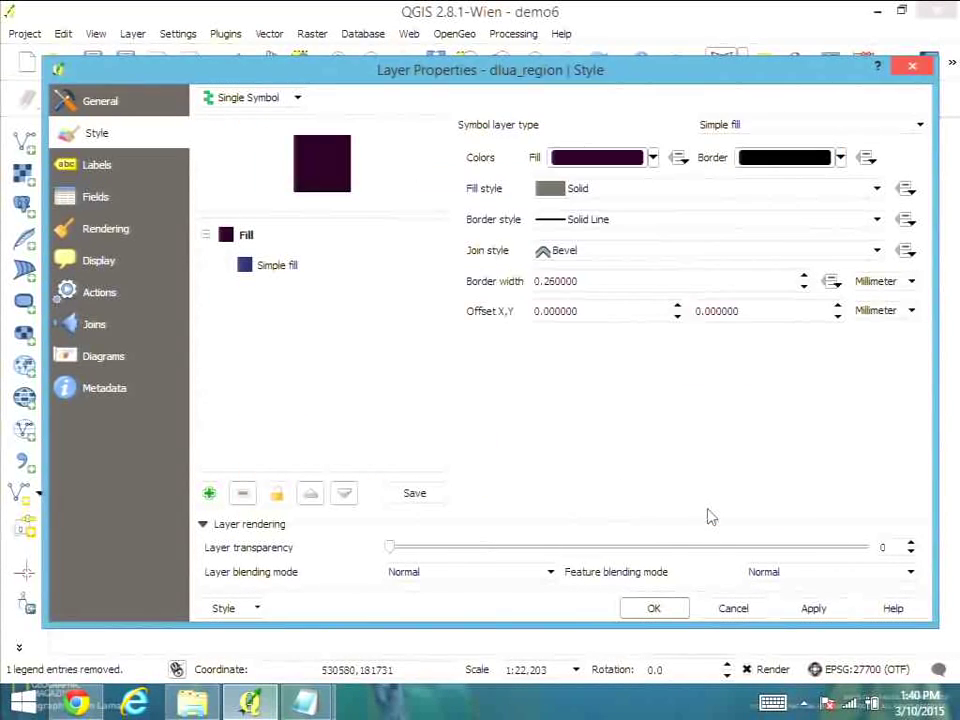
left_click(653, 608)
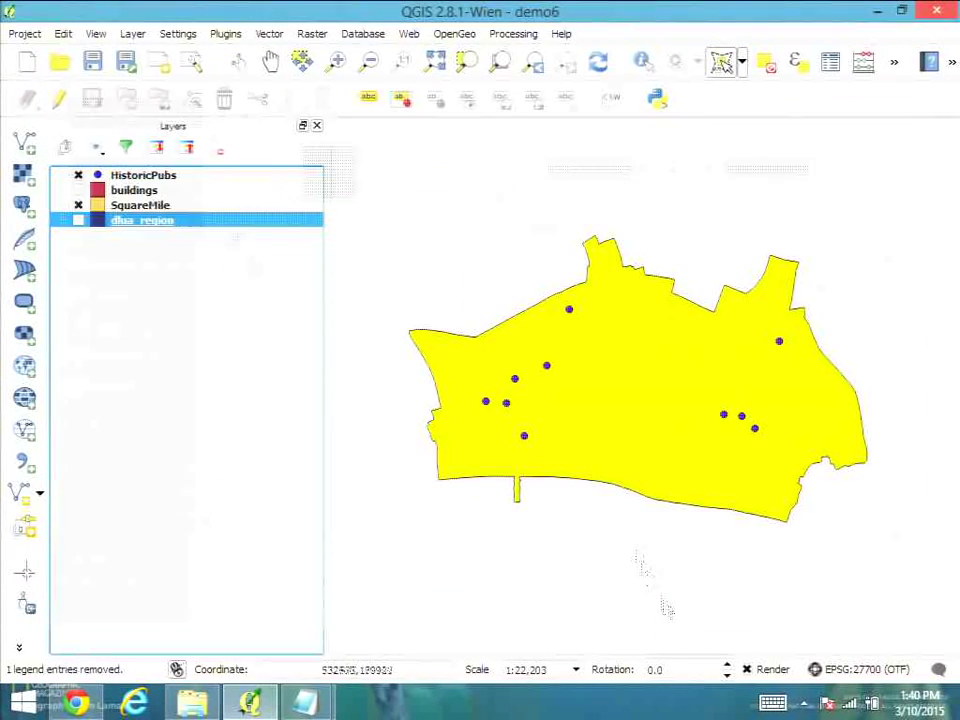
Step: Show dlua_region and give the buildings layer a light purple fill, RGB 131, 99, 236
left_click(78, 220)
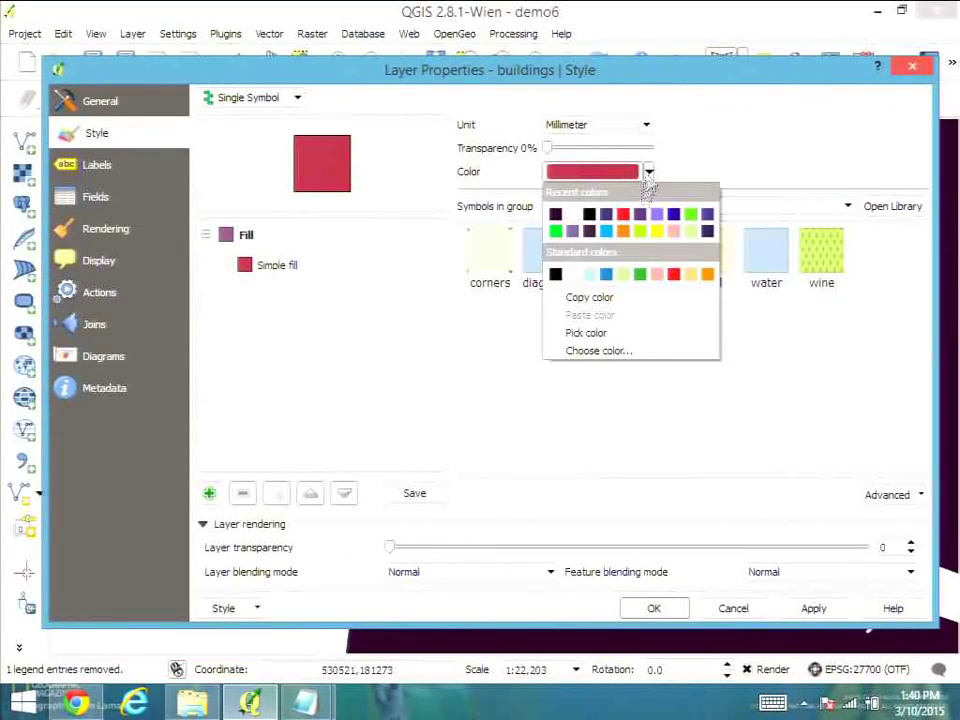
left_click(615, 352)
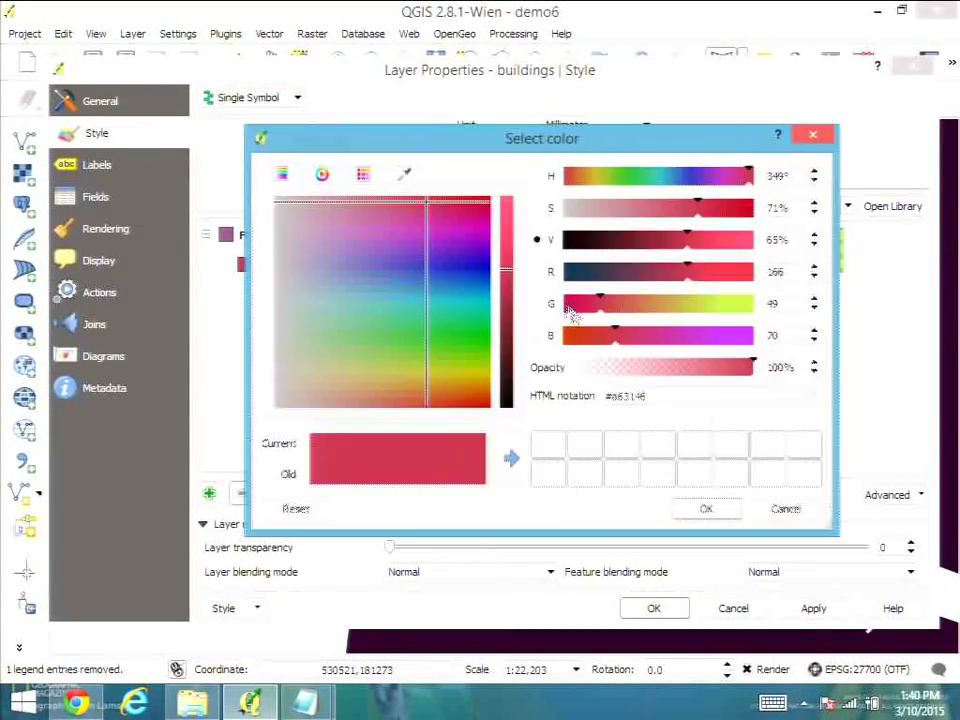
double_click(783, 272)
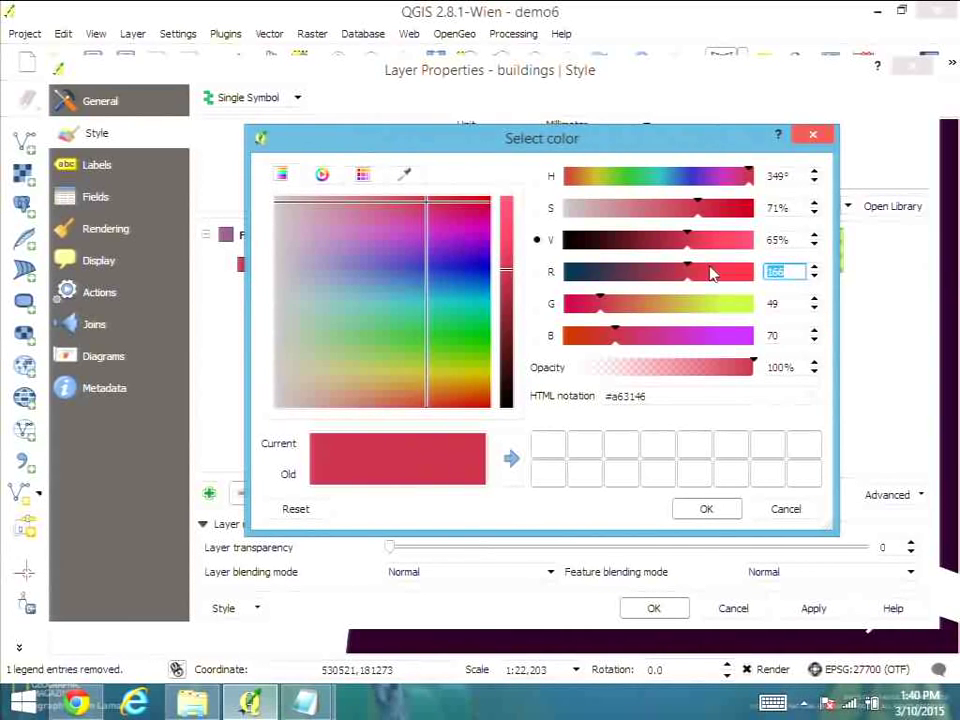
type("131")
key("Tab")
type("99")
key("Tab")
type("236")
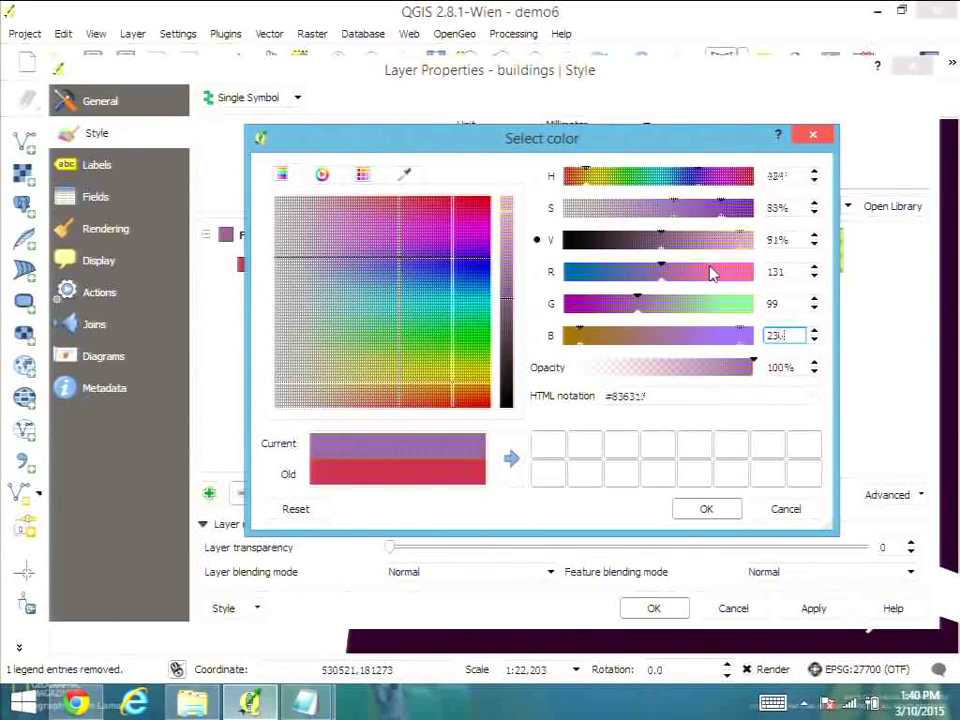
key("Return")
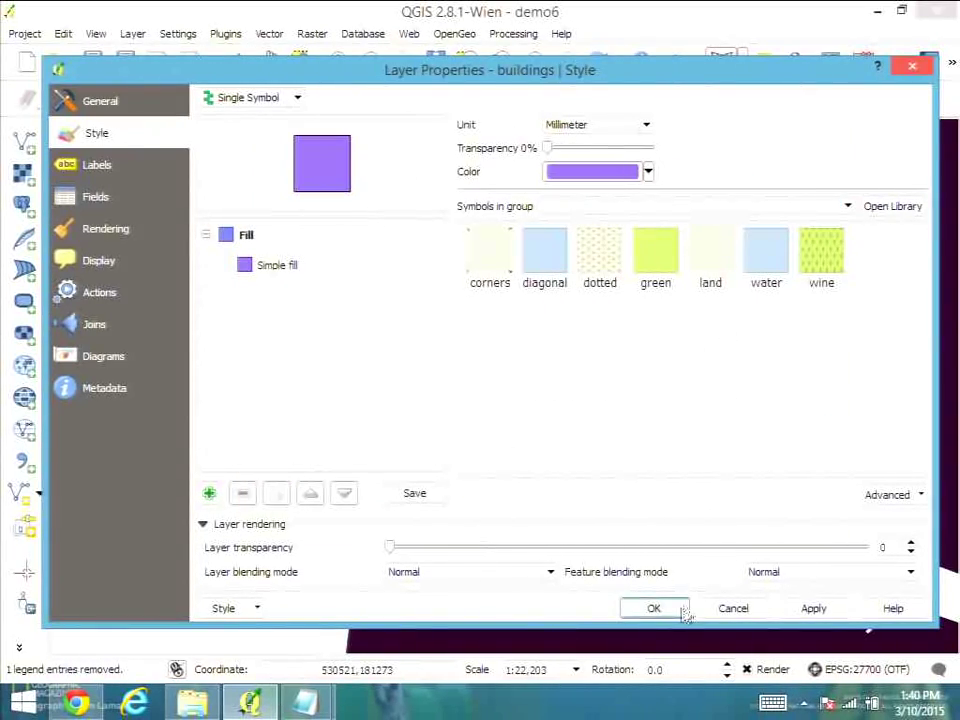
left_click(680, 612)
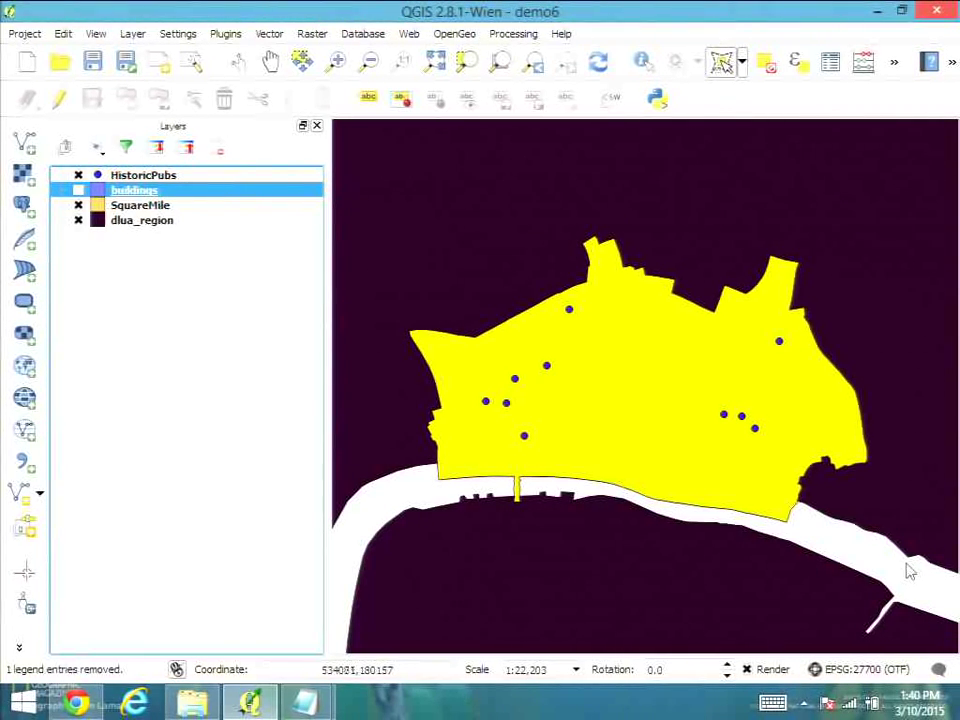
Step: Set the project background colour to dark purple, RGB 87, 48, 112, in Project Properties
left_click(168, 222)
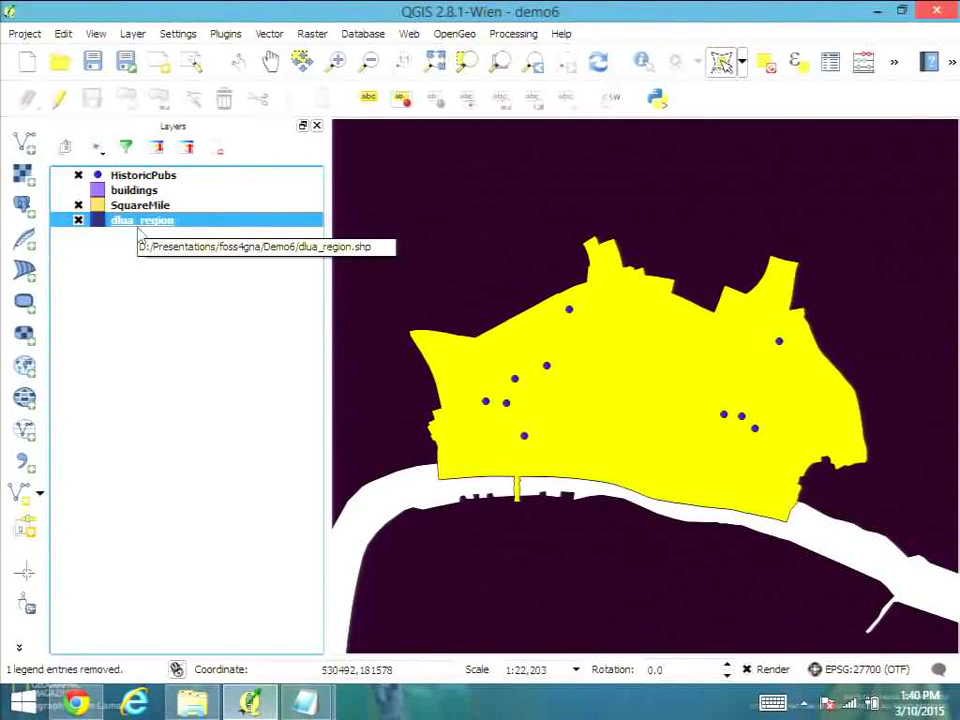
left_click(27, 34)
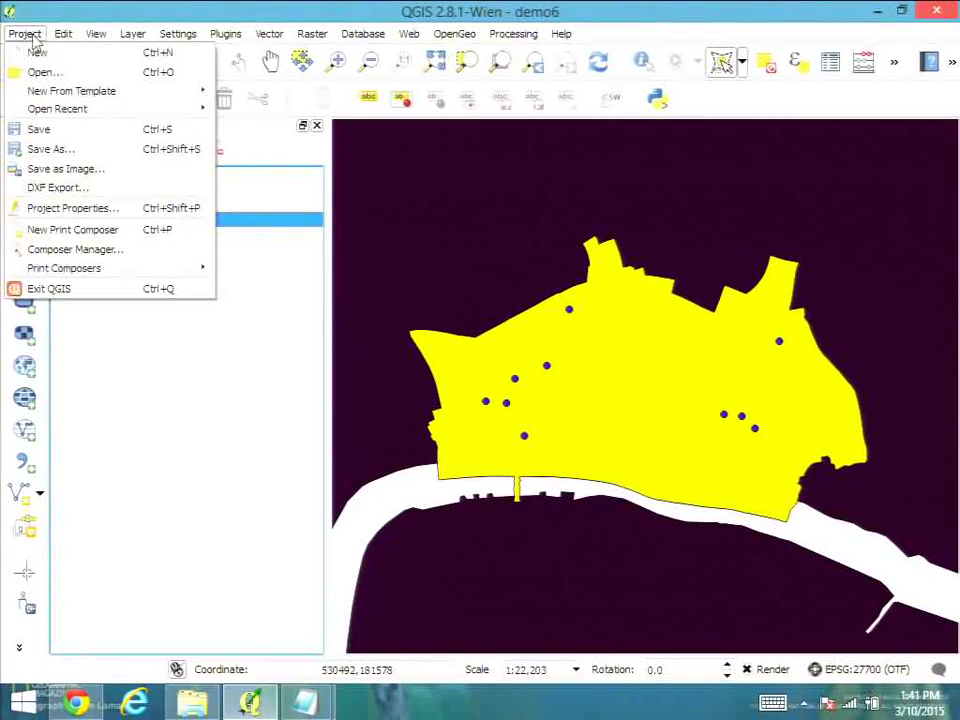
left_click(62, 208)
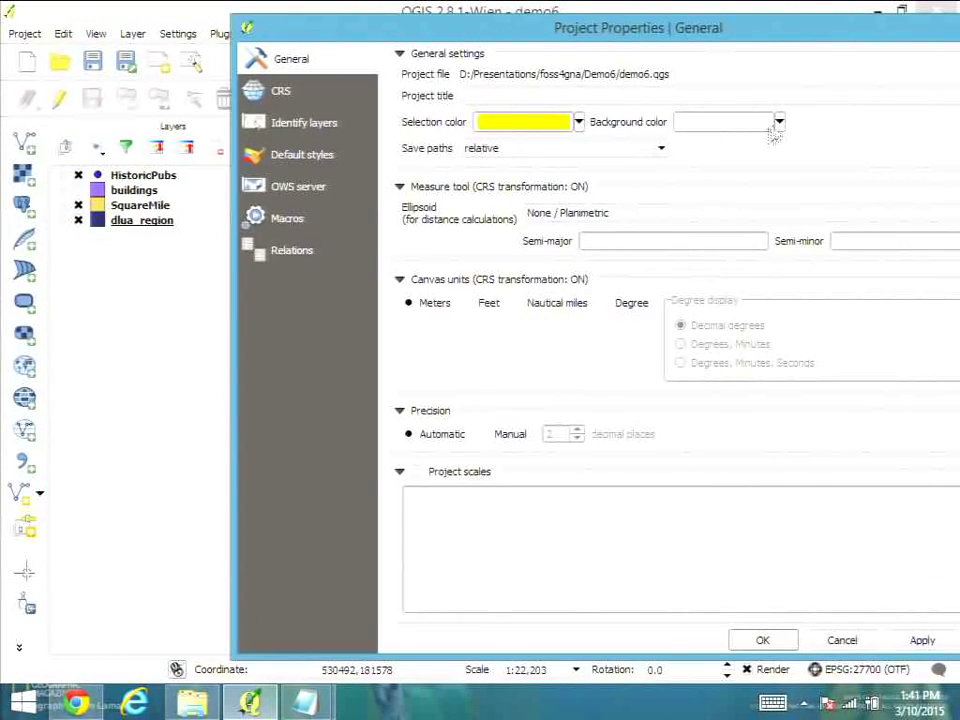
left_click(775, 122)
double_click(784, 271)
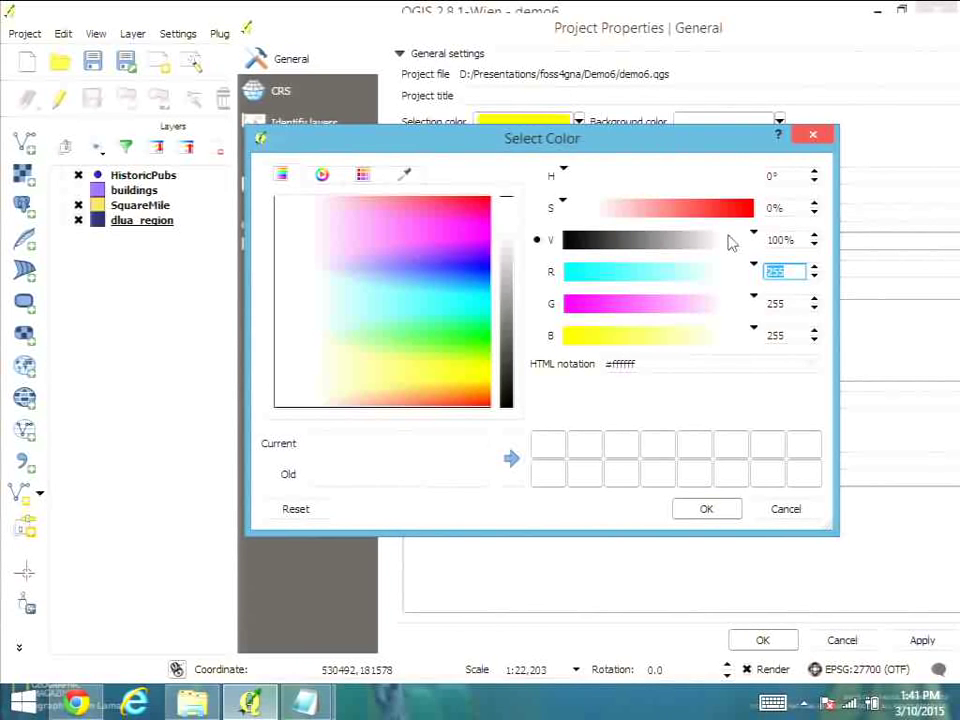
type("87")
key("Tab")
type("48")
key("Tab")
type("112")
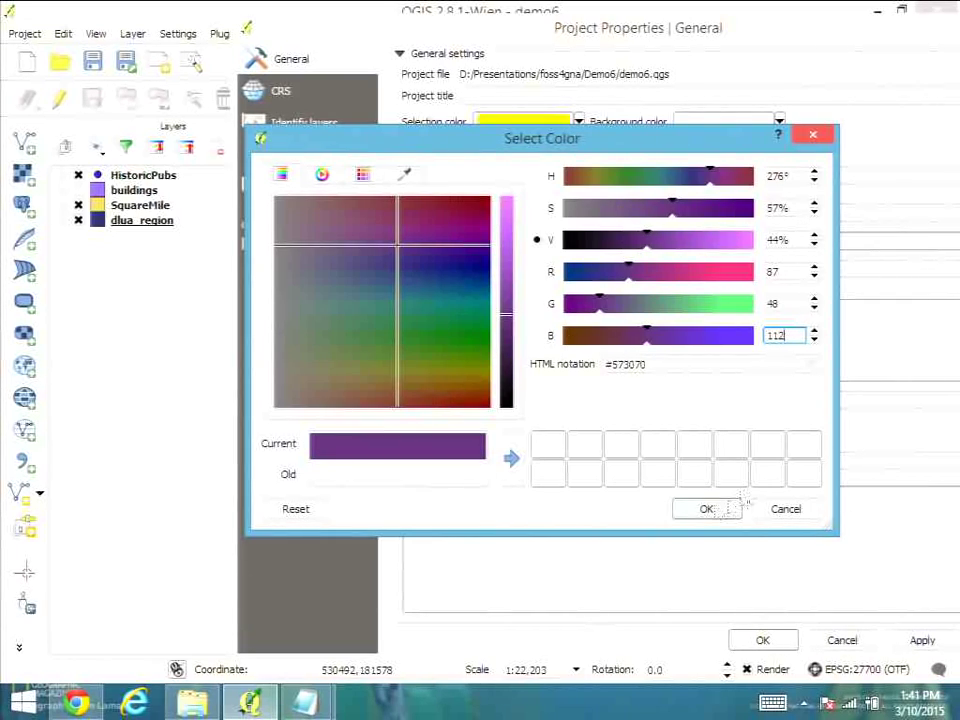
left_click(706, 509)
left_click(760, 640)
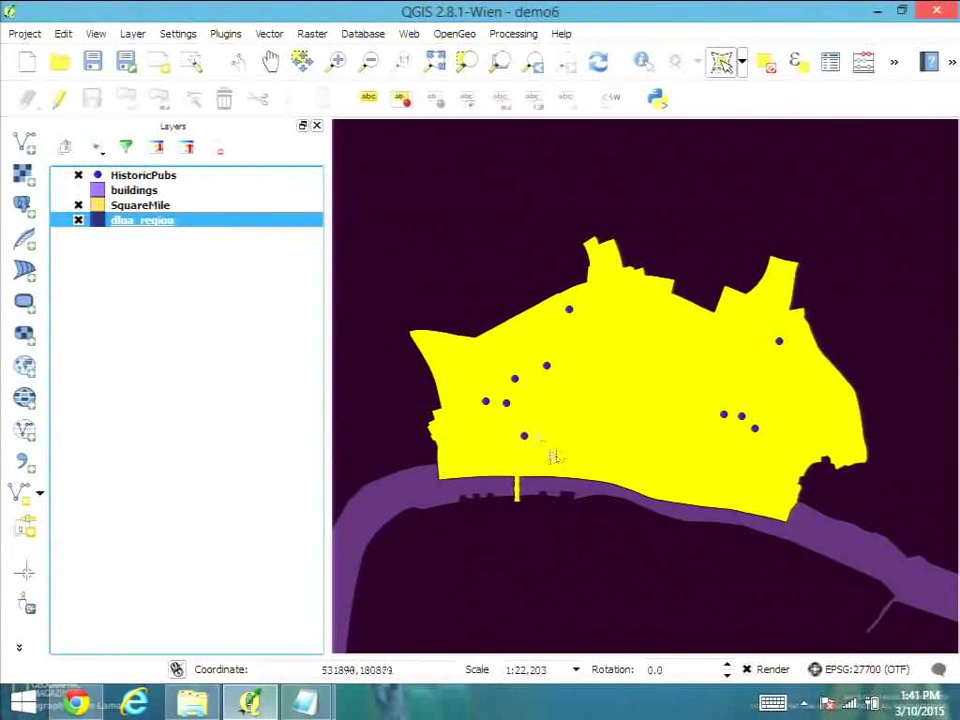
Step: Show the buildings layer and clear the selection on the Square Mile polygon
left_click(78, 190)
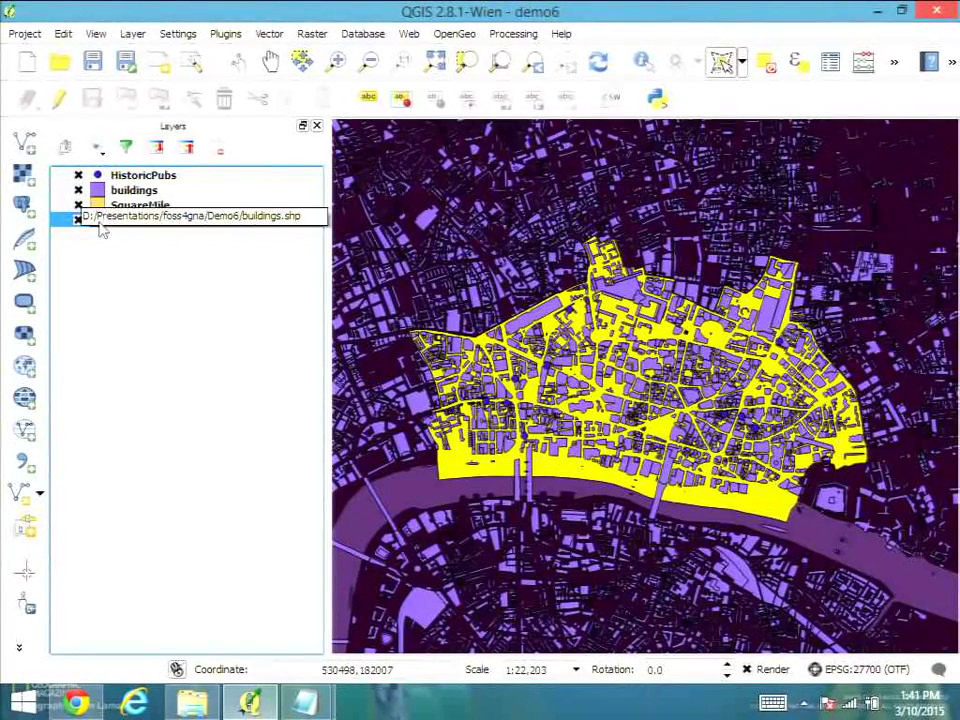
left_click(120, 206)
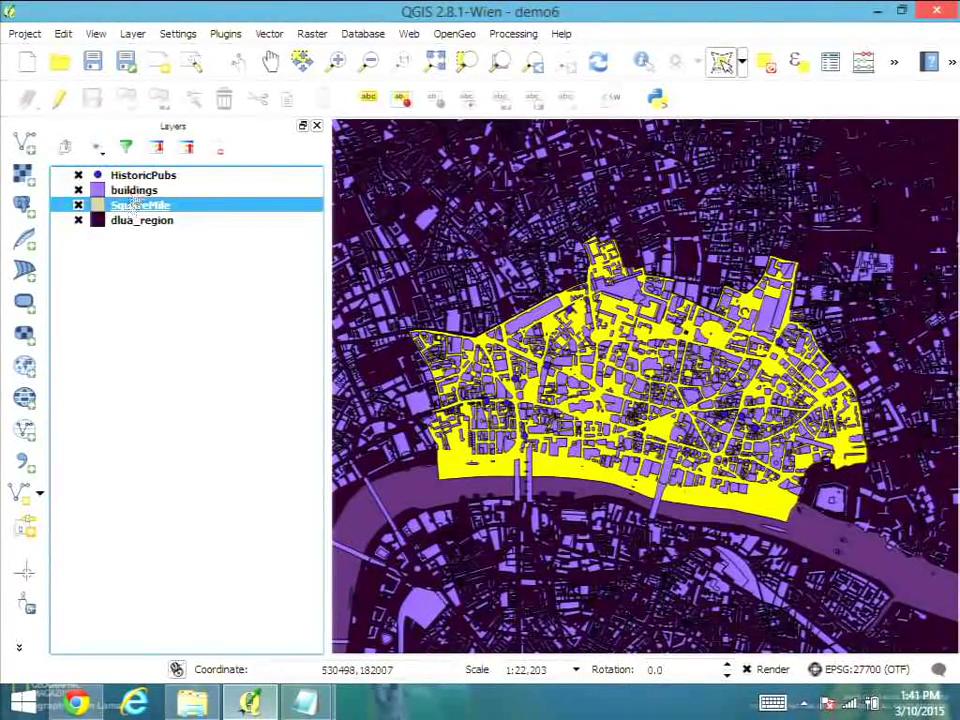
left_click(766, 68)
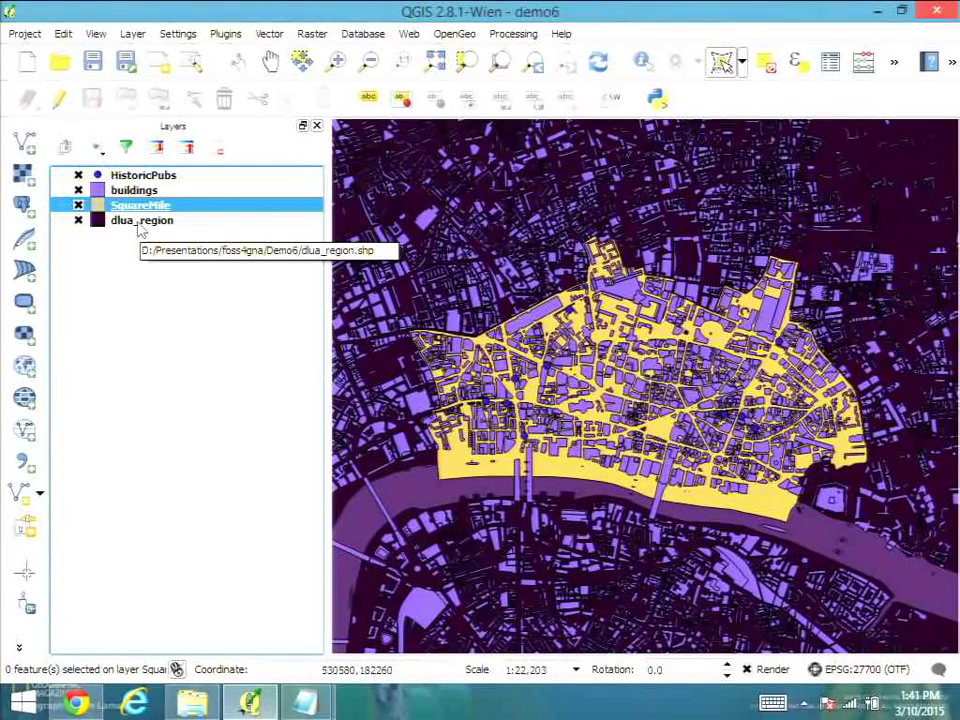
mouse_move(200, 702)
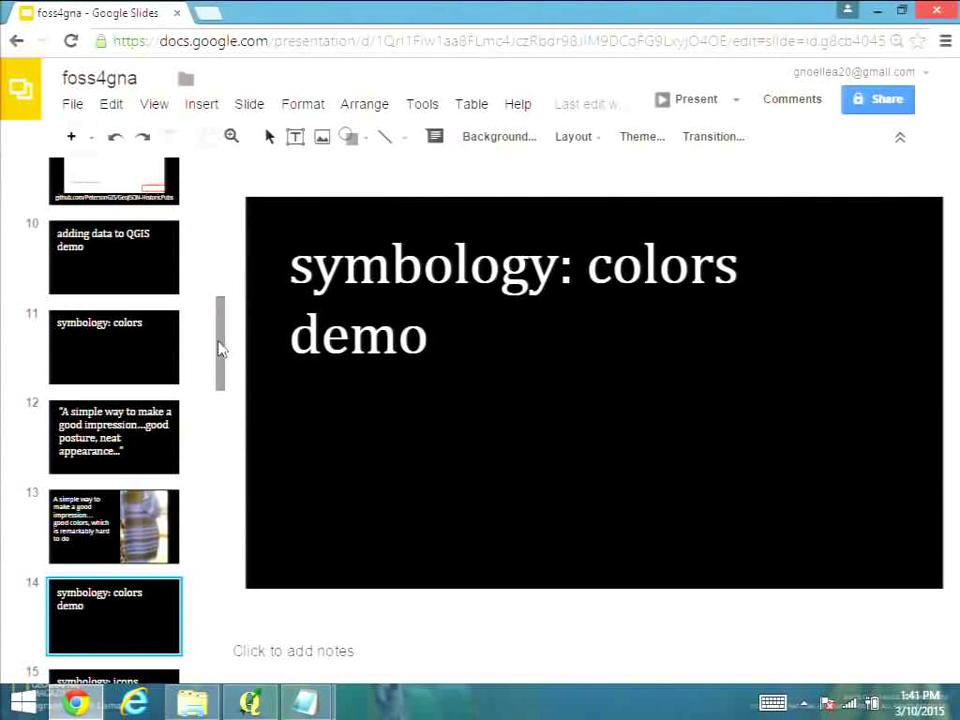
Step: Step from slide 15 through the quote and pub photo slides to slide 18, 'symbology: icons demo'
left_click_drag(222, 349, 223, 375)
left_click(147, 575)
key("Down")
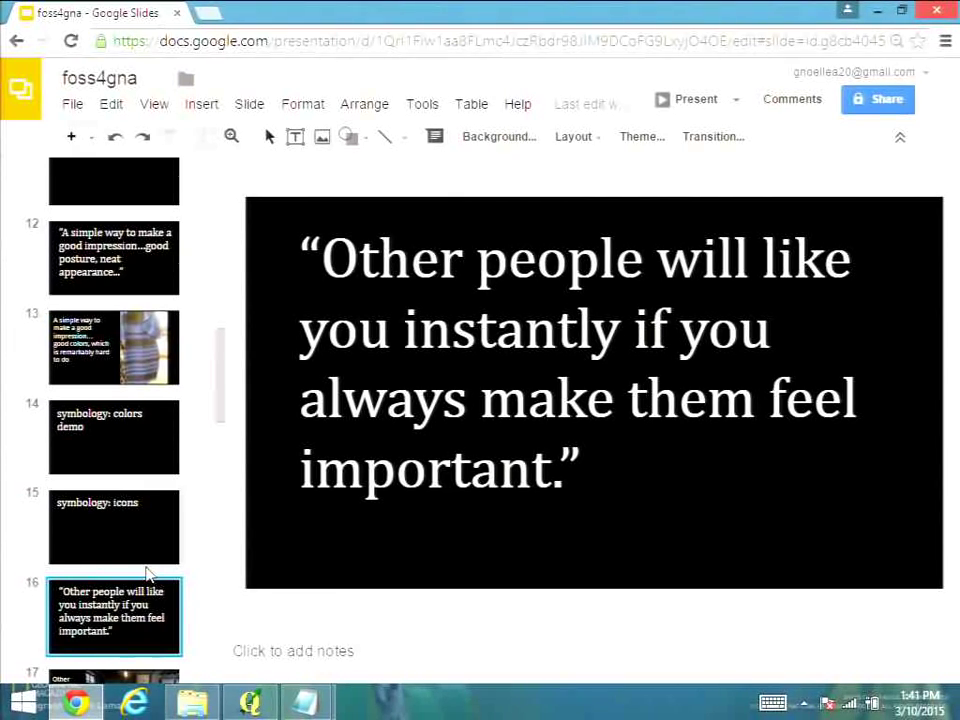
key("Down")
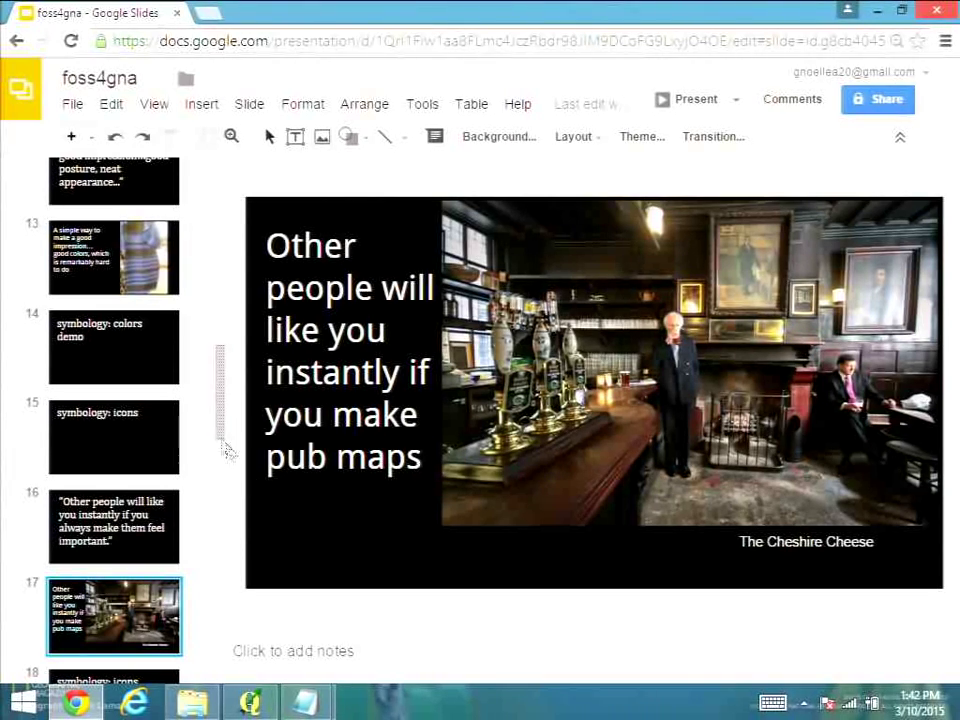
left_click_drag(225, 448, 218, 490)
left_click(154, 403)
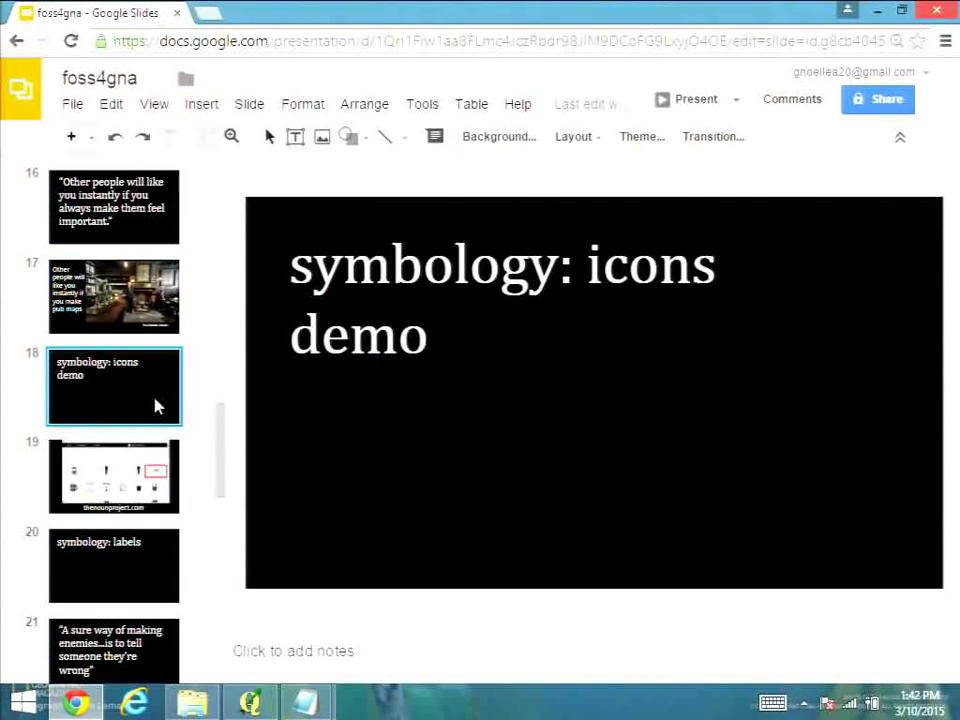
Step: Present slide 19 with the thenounproject.com pub icons, then return to the QGIS map
key("Down")
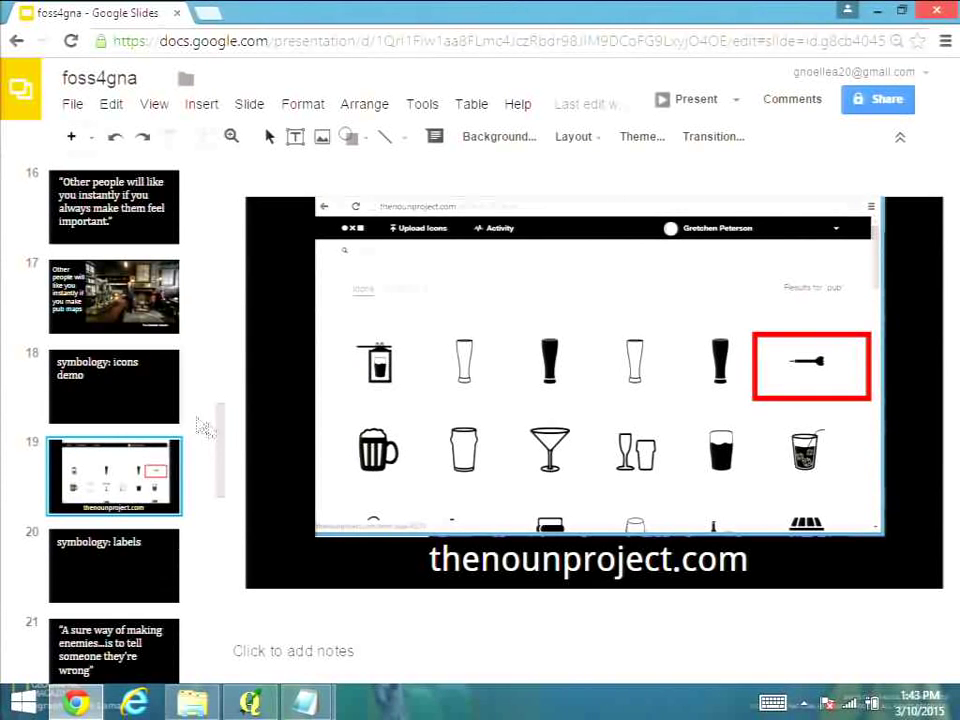
scroll(200, 420, "down", 2)
left_click(163, 455)
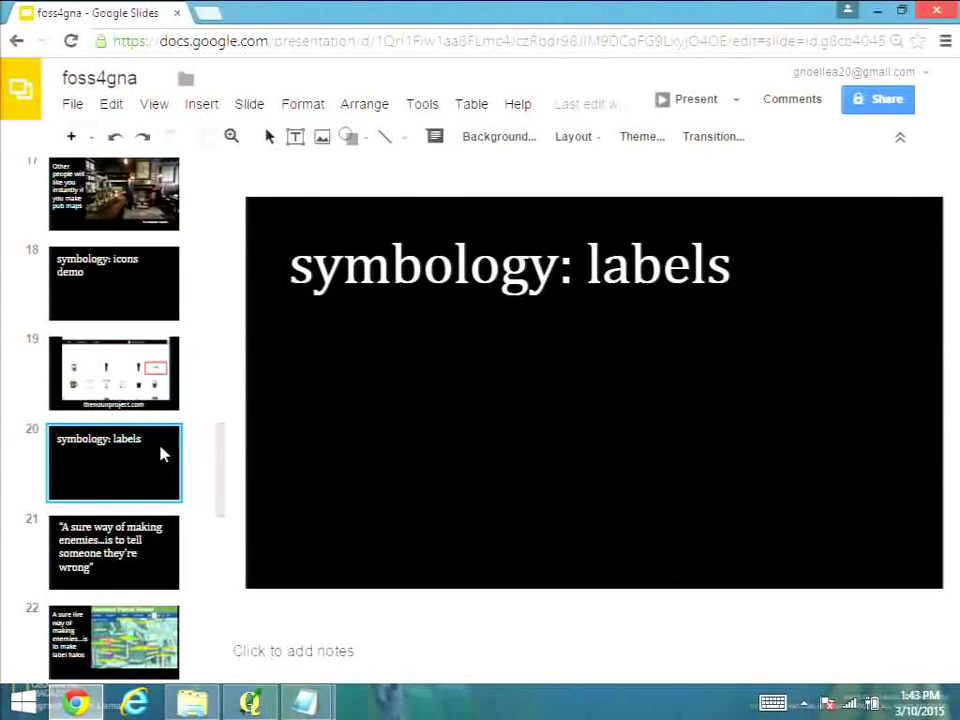
left_click(160, 372)
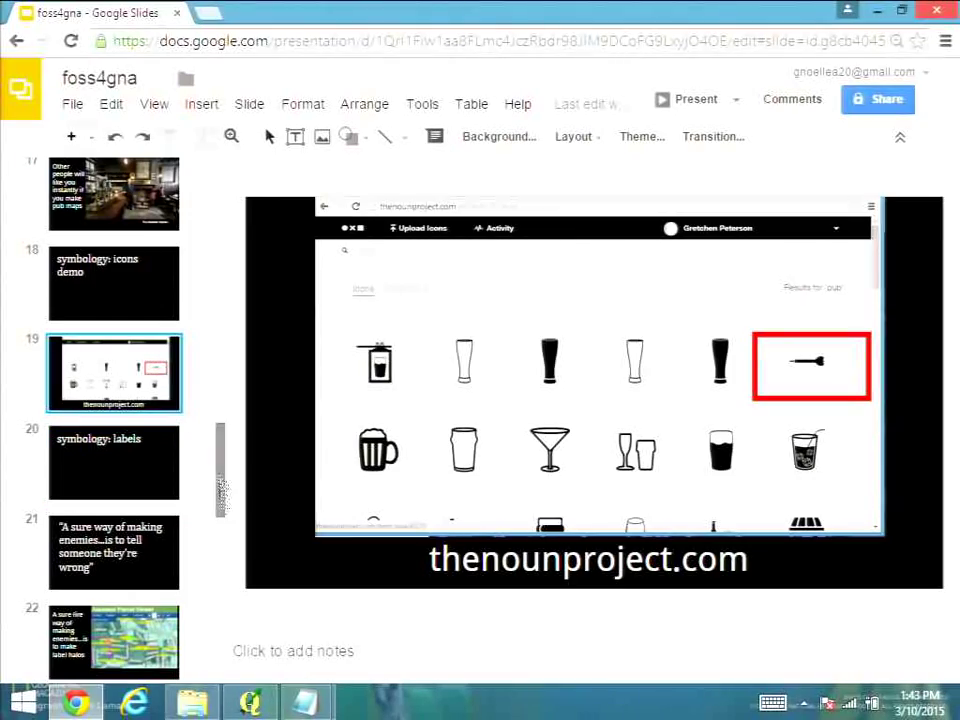
left_click(250, 703)
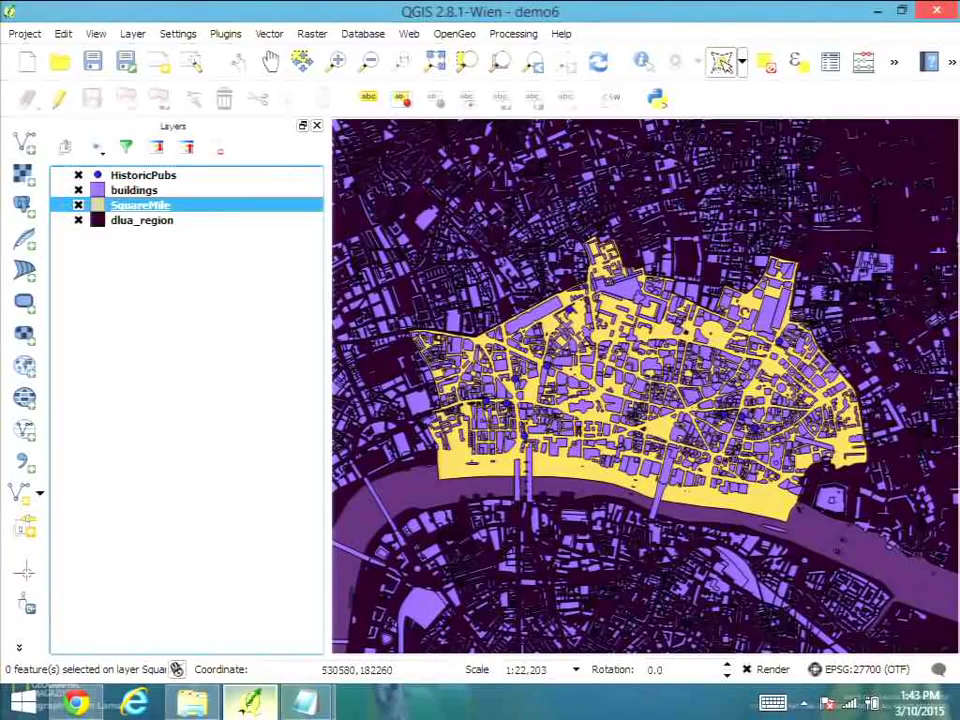
Step: Change the HistoricPubs marker to an SVG marker using dart.svg from the Demo6 folder
left_click(127, 181)
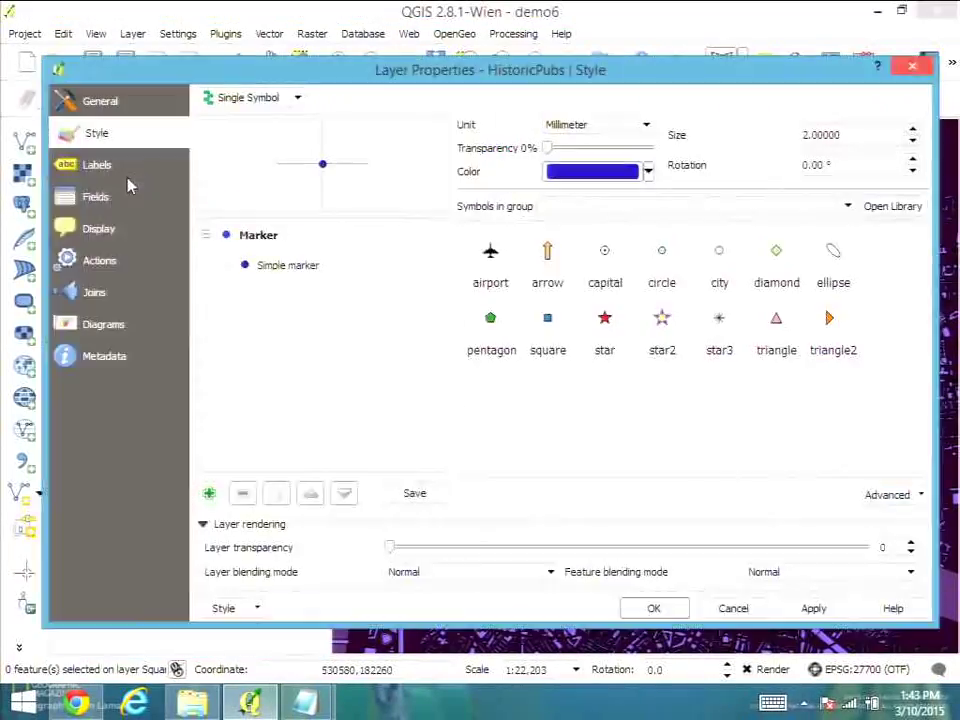
left_click(278, 266)
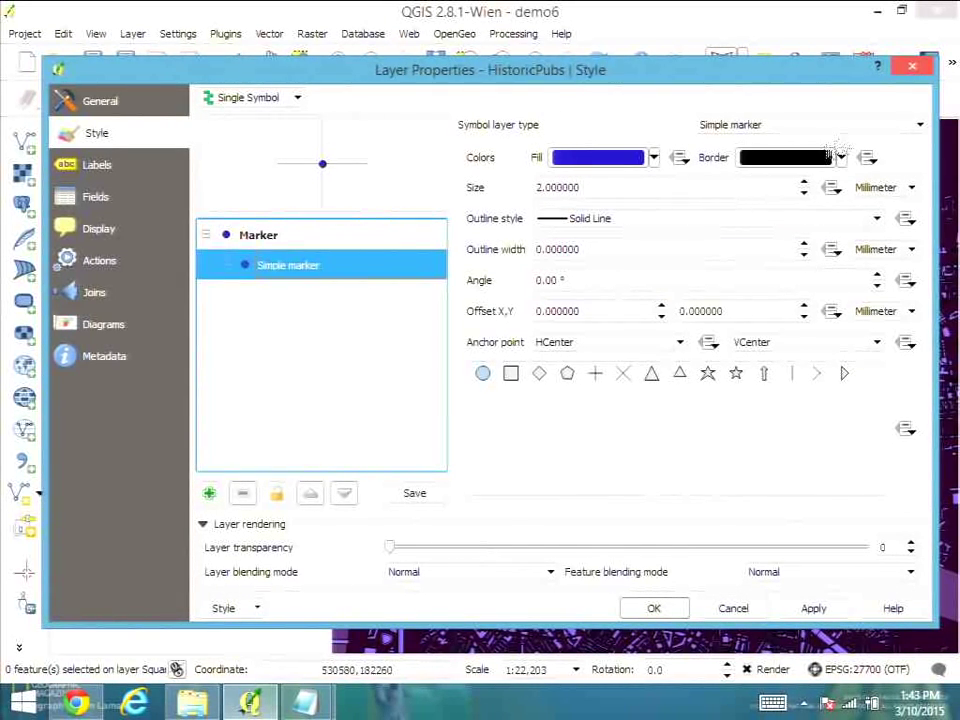
left_click(896, 127)
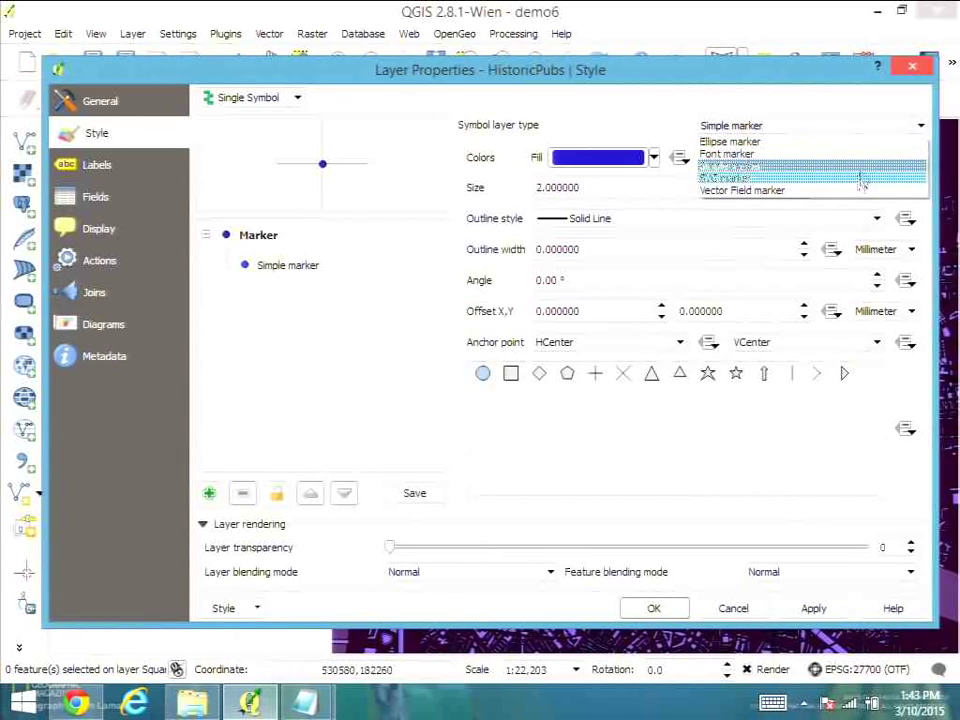
left_click(860, 178)
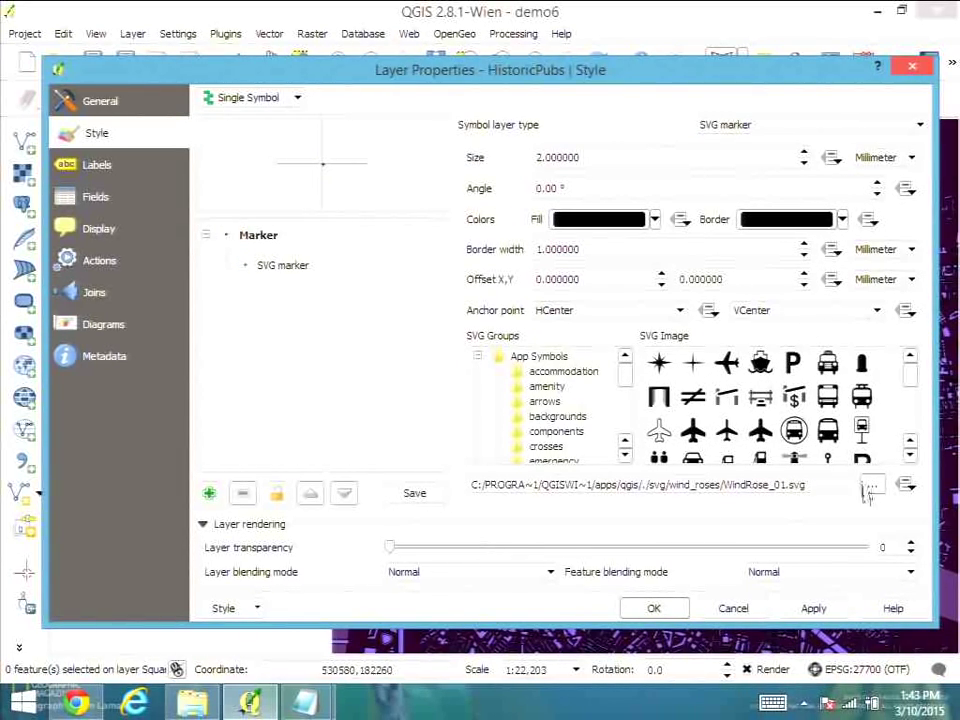
left_click(872, 489)
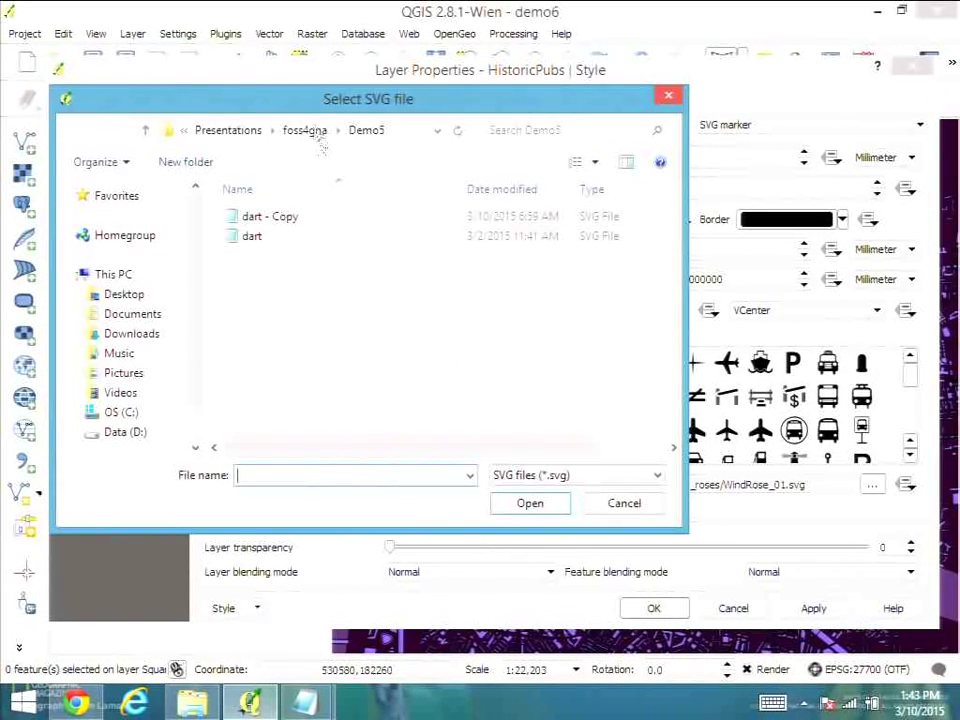
left_click(305, 130)
double_click(274, 296)
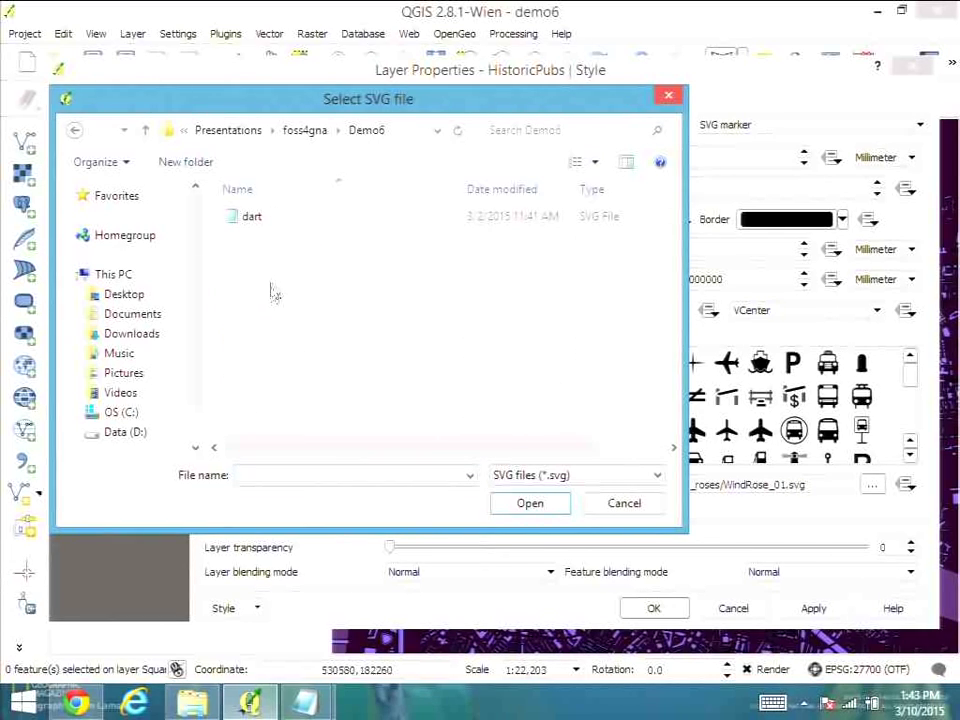
double_click(253, 220)
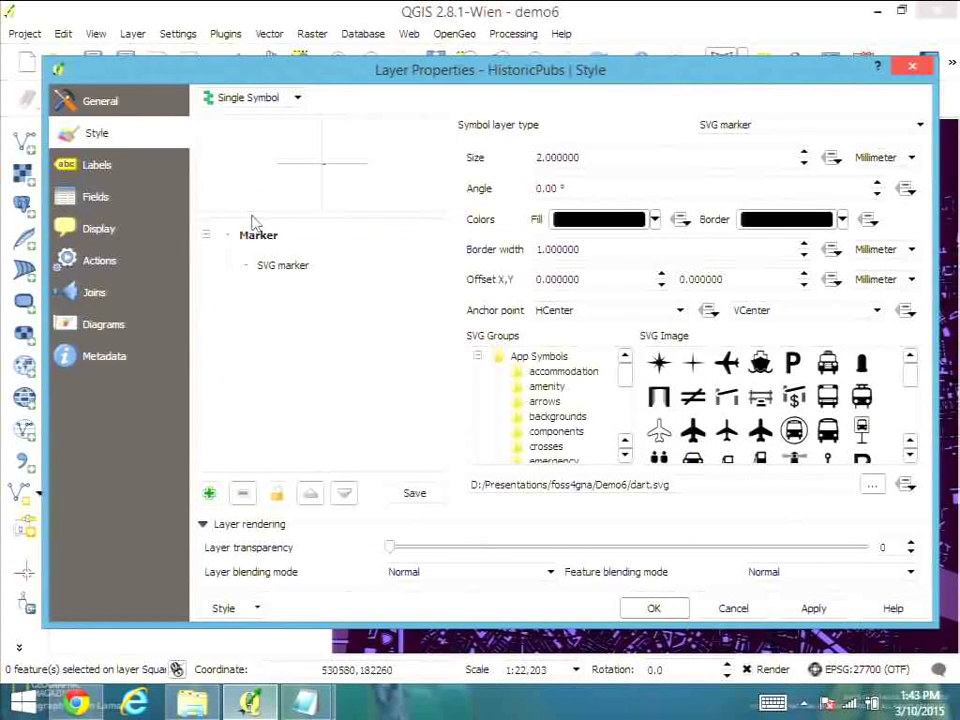
Step: Set the dart marker size to 25 and give it a recent fill colour
left_click_drag(589, 156, 457, 140)
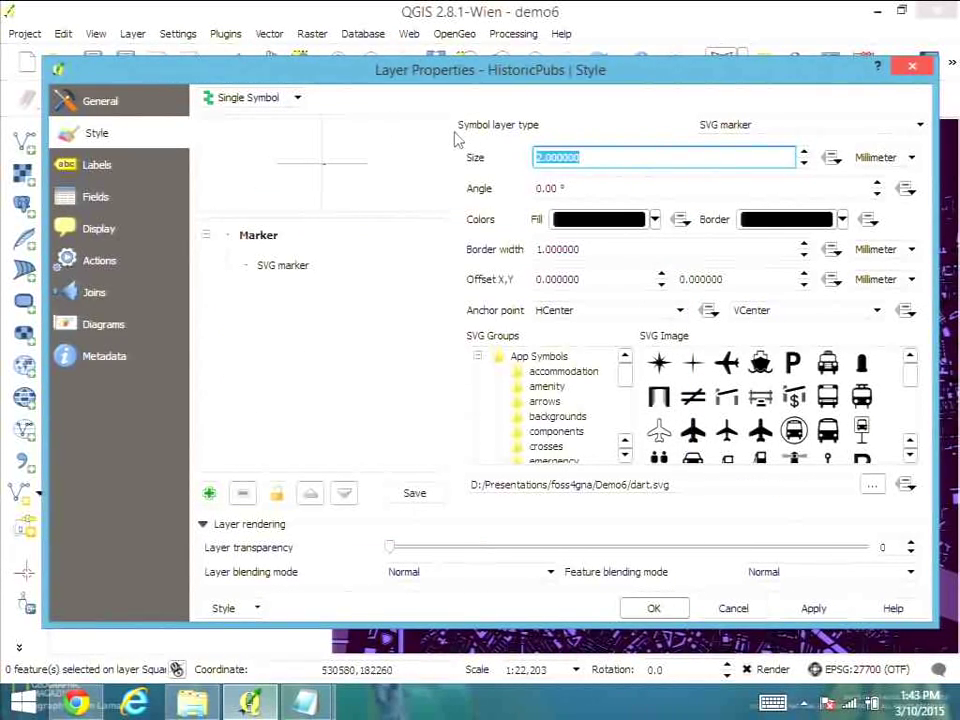
type("25")
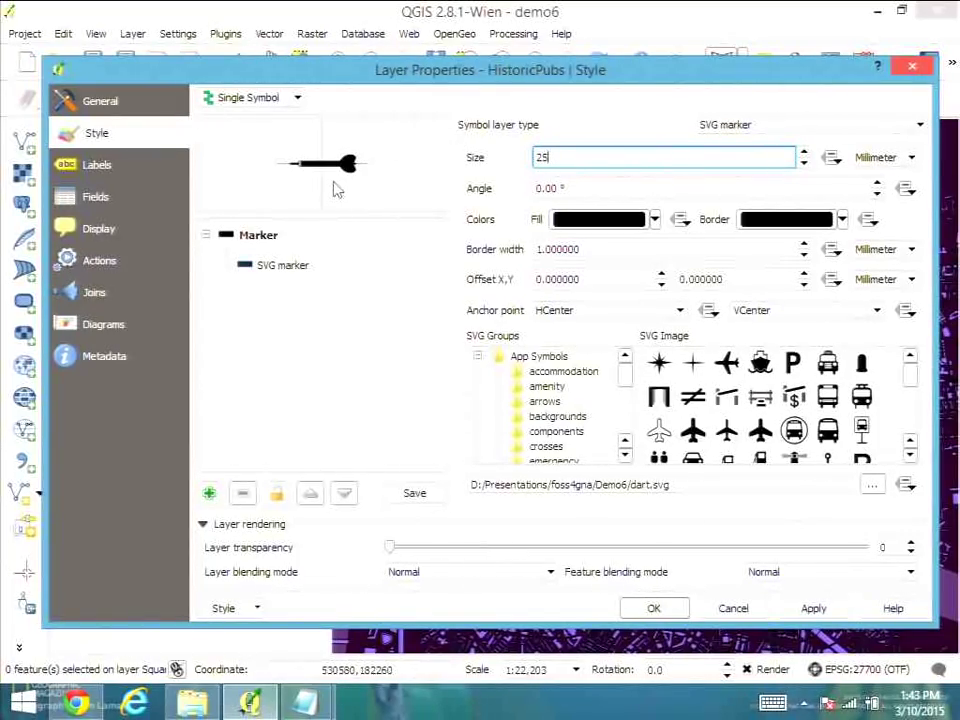
mouse_move(505, 78)
left_mouse_down()
mouse_move(17, 356)
mouse_move(4, 304)
mouse_move(464, 208)
mouse_move(519, 86)
left_mouse_up()
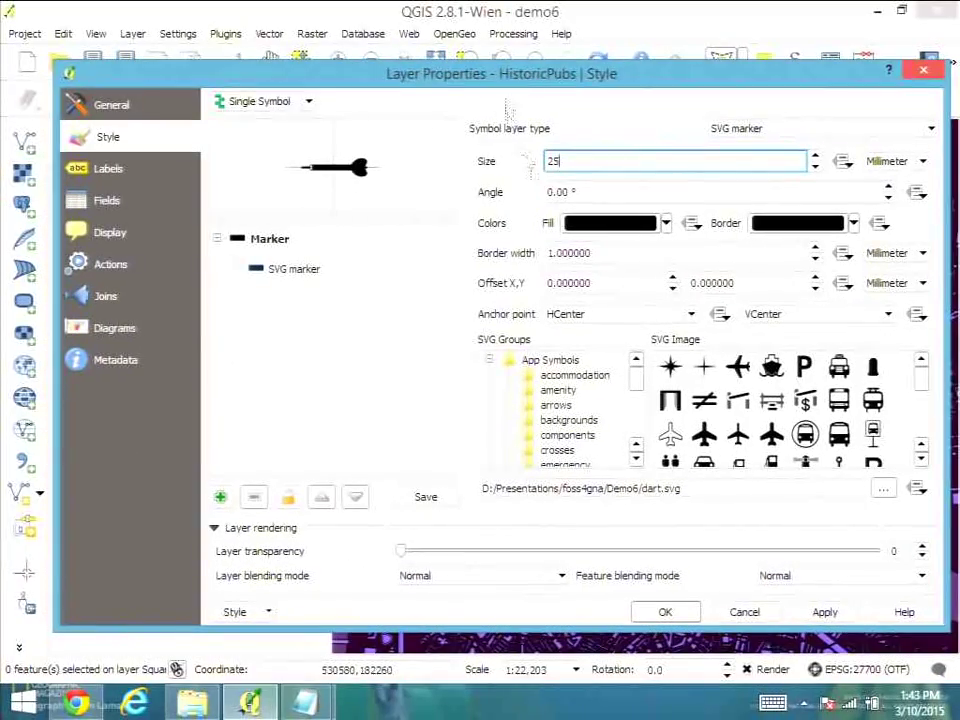
left_click(667, 224)
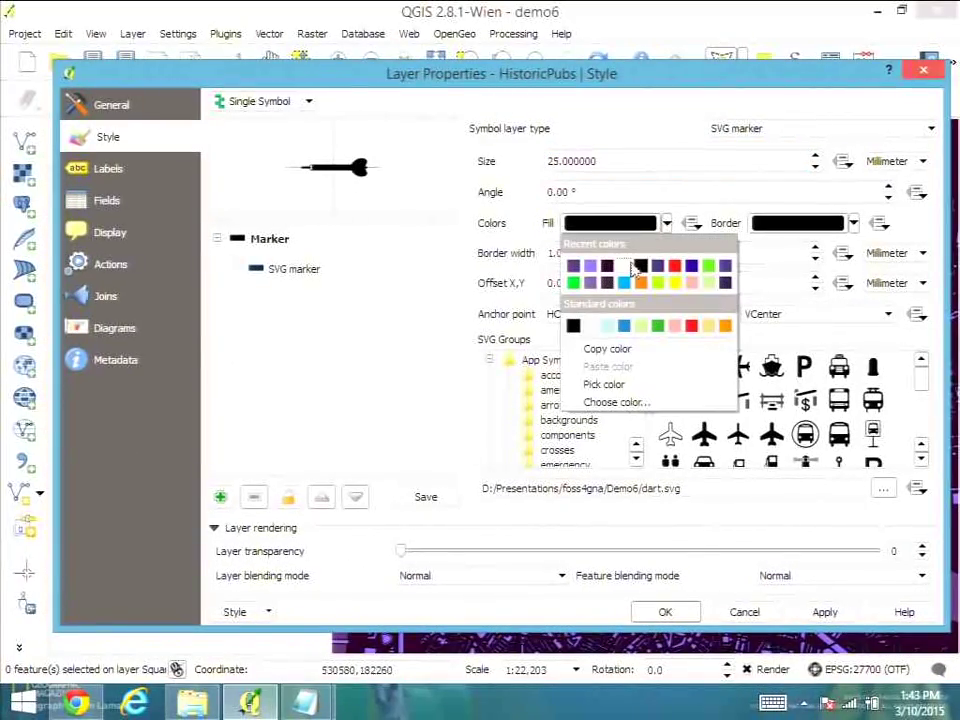
left_click(632, 265)
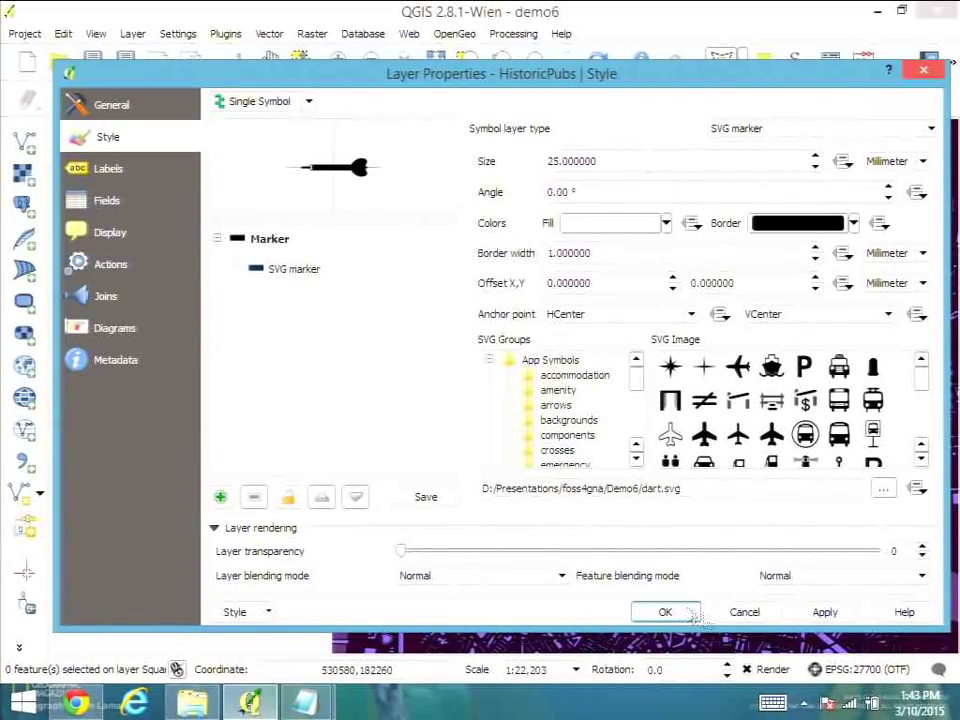
Step: Close the layer style settings and open the foss4gna > Demo6 folder in File Explorer
left_click(746, 614)
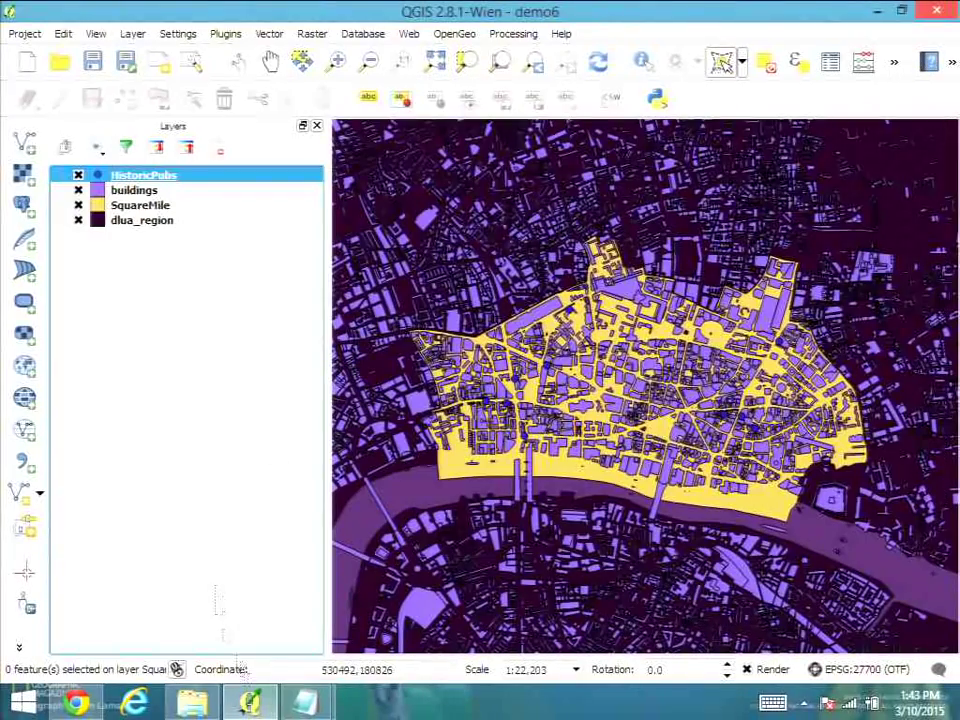
left_click(192, 703)
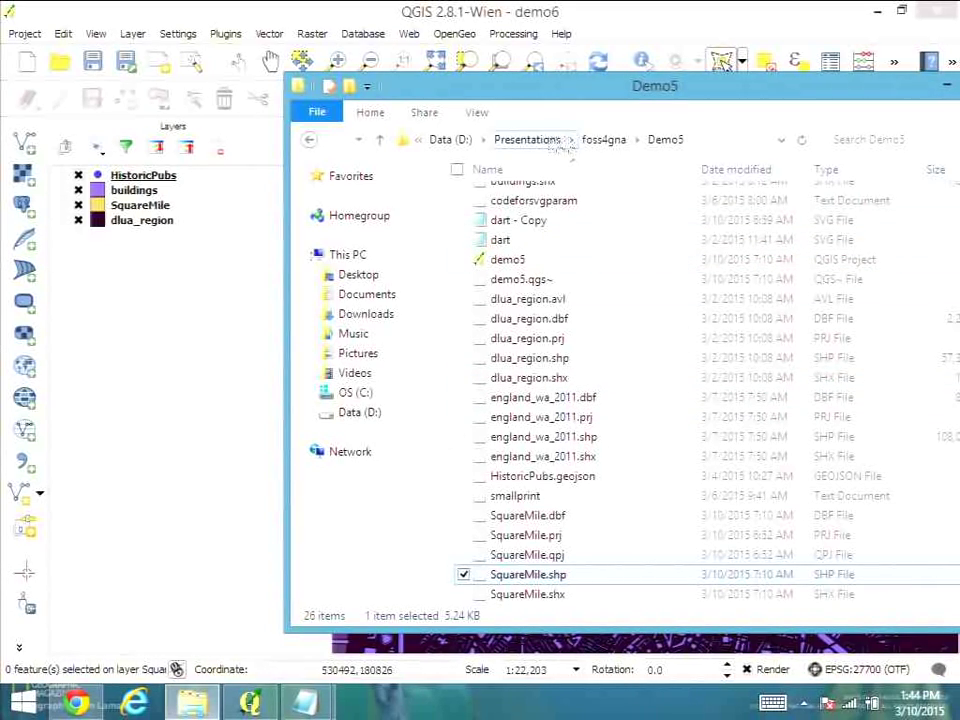
left_click(604, 139)
double_click(506, 274)
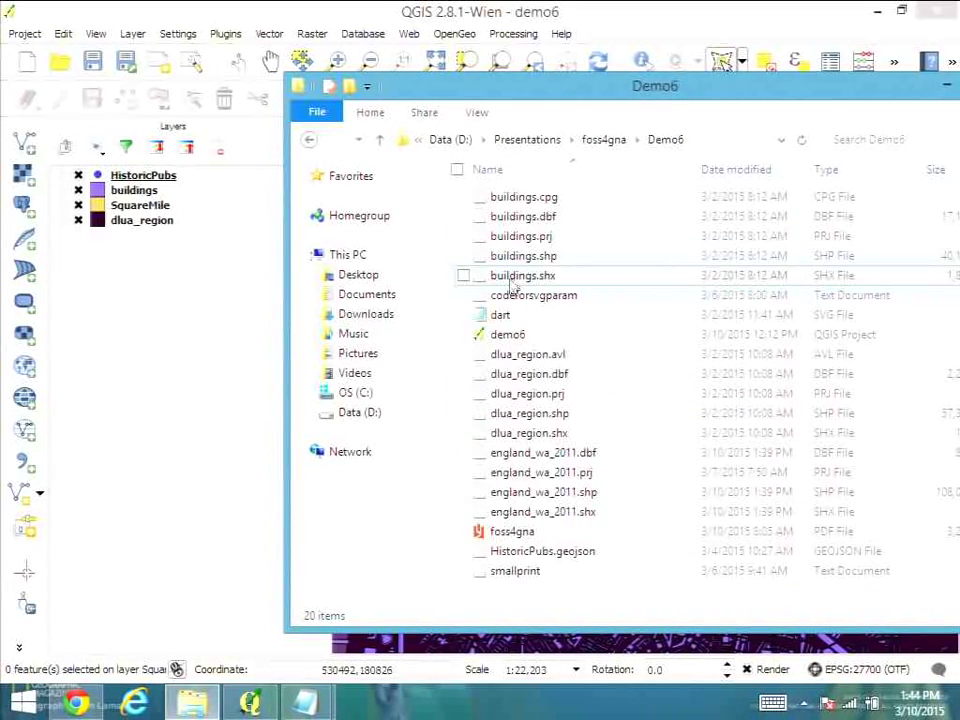
Step: Copy the dart SVG and paste it into Demo6 as 'dart - Copy'
left_click(507, 315)
right_click(505, 317)
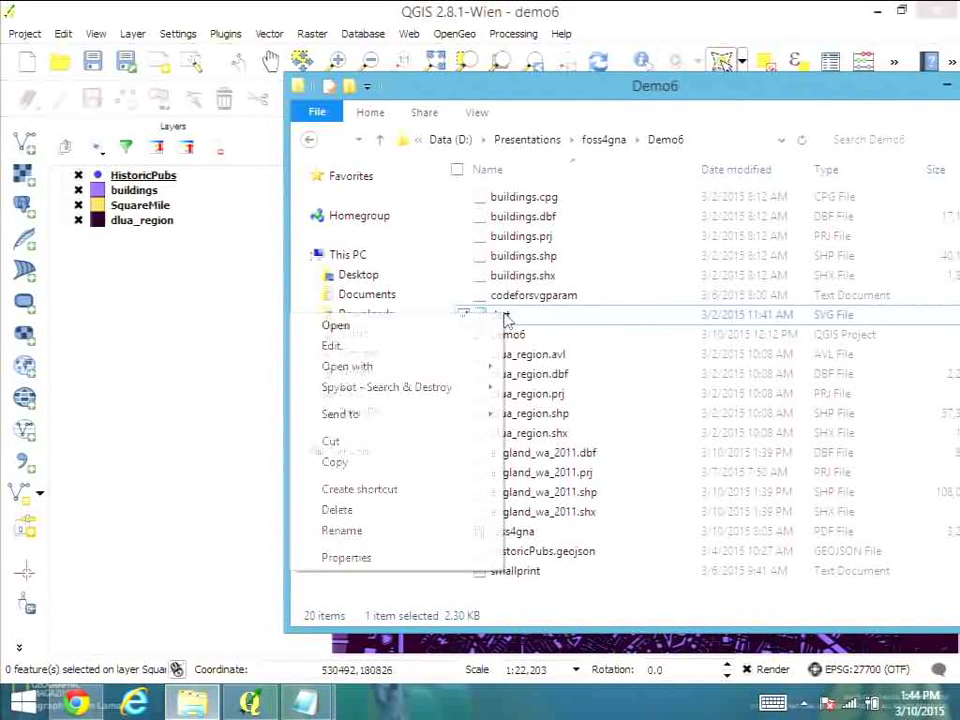
left_click(424, 459)
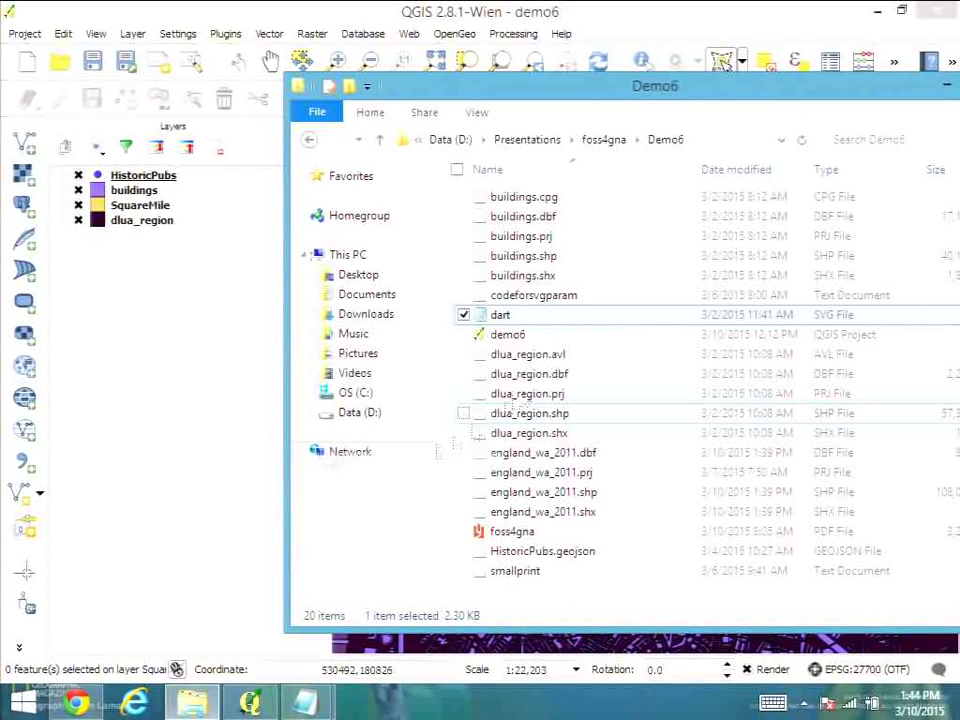
right_click(600, 326)
left_click(553, 447)
right_click(648, 464)
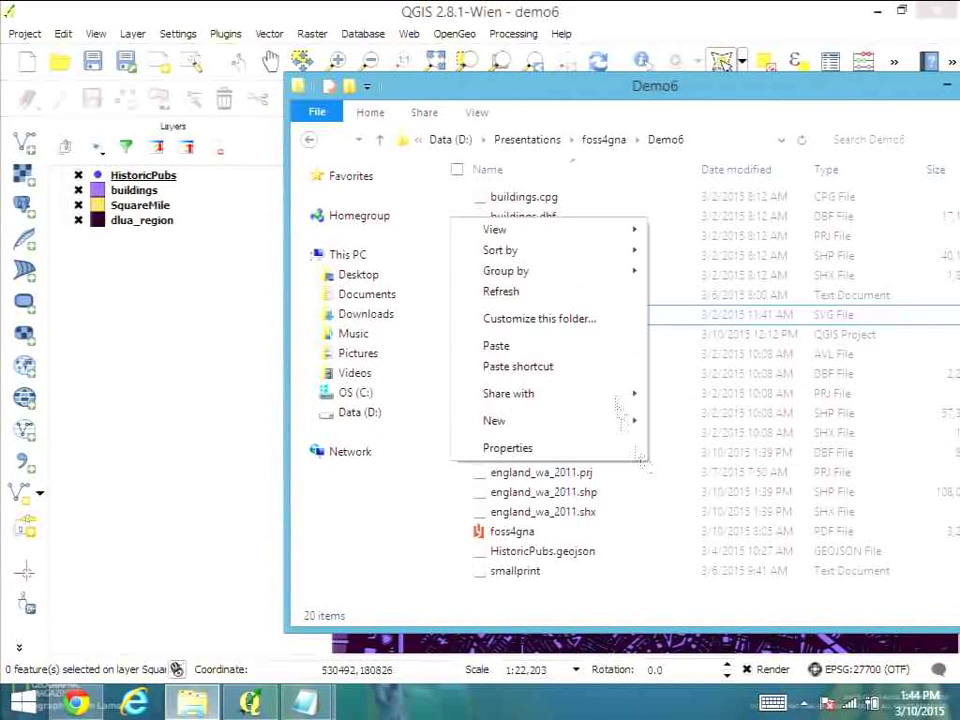
left_click(583, 347)
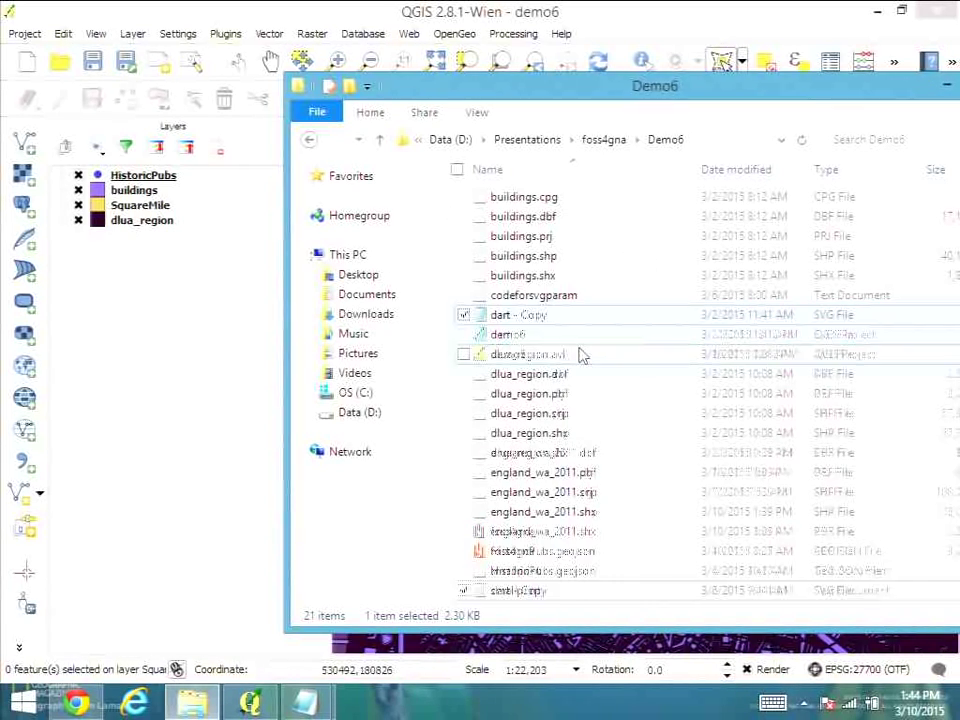
Step: Open 'dart - Copy' in Notepad
right_click(543, 322)
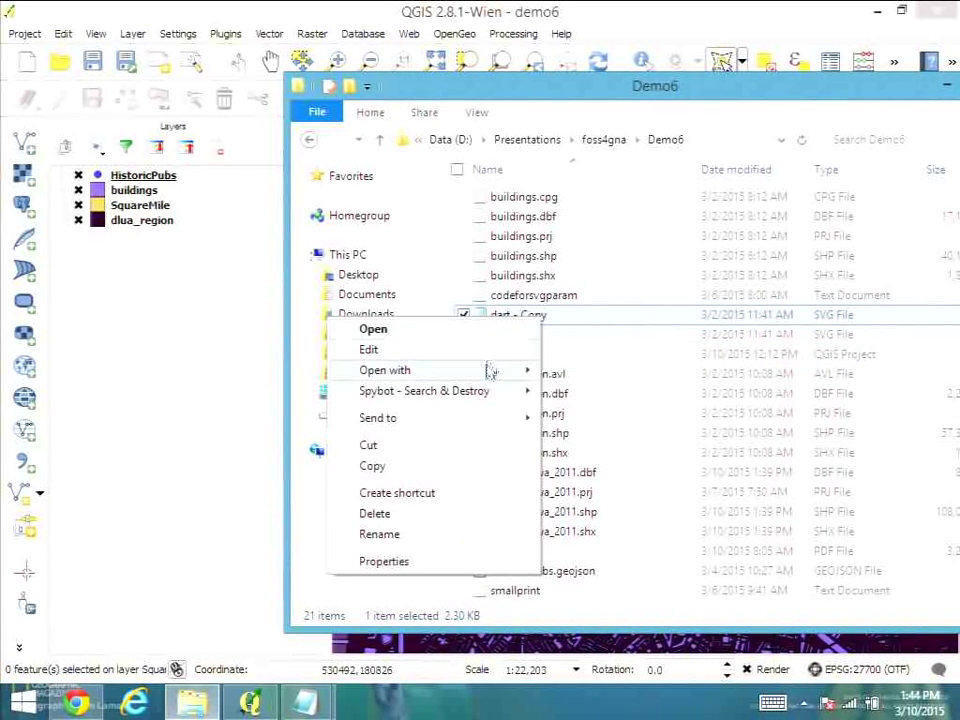
mouse_move(490, 376)
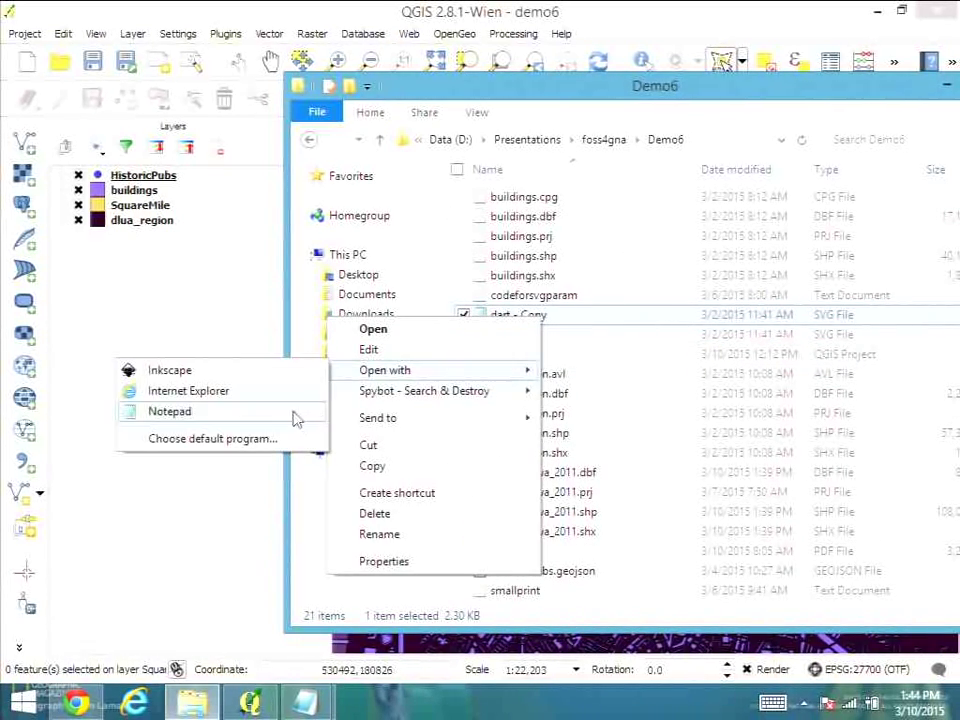
left_click(288, 411)
Step: Scroll through the dart - Copy SVG source and select the path's black fill attribute
left_click_drag(421, 175, 364, 101)
scroll(328, 372, "down", 3)
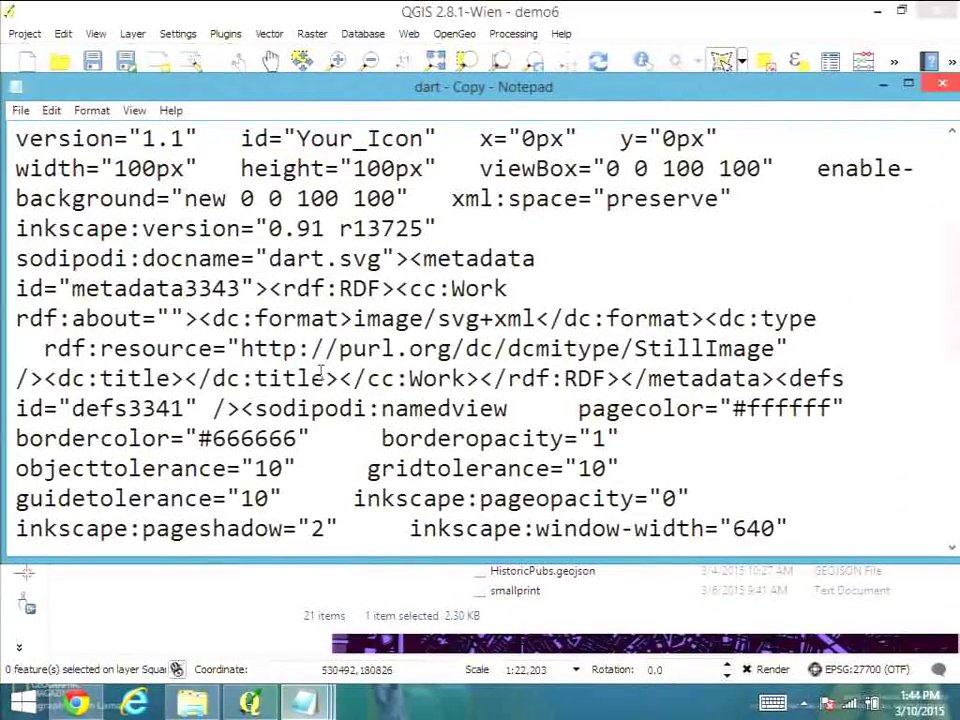
scroll(320, 372, "down", 4)
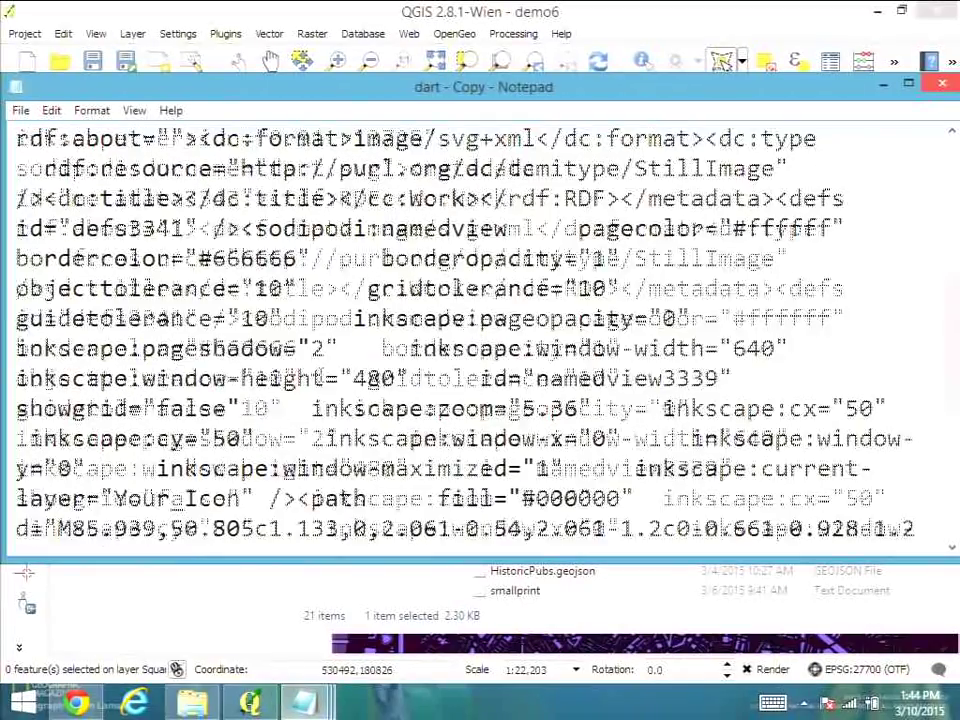
scroll(316, 378, "down", 2)
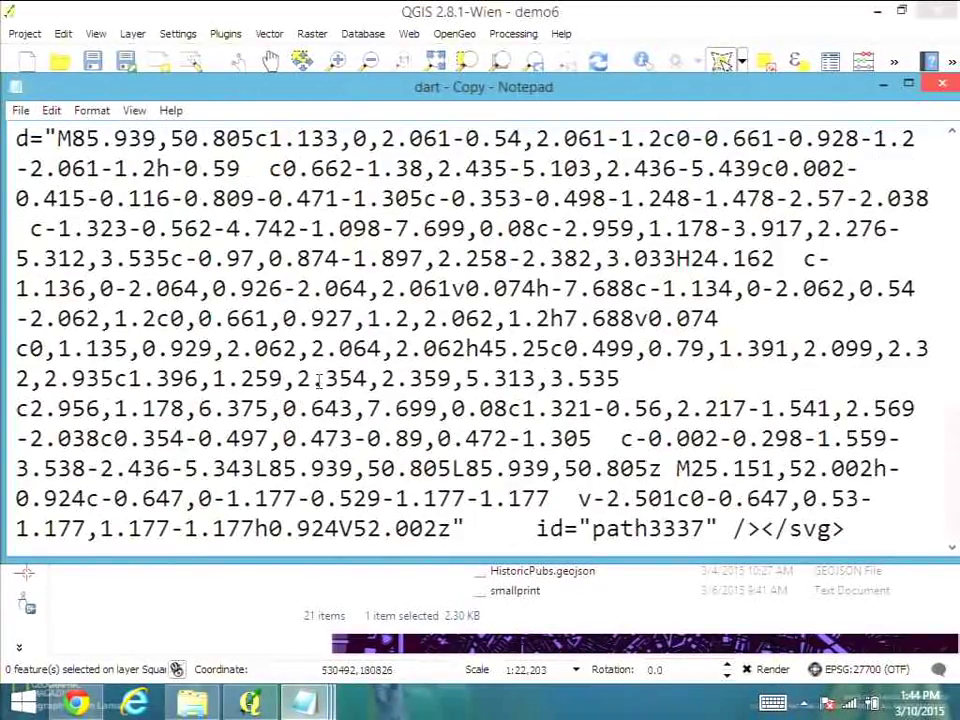
scroll(318, 382, "up", 2)
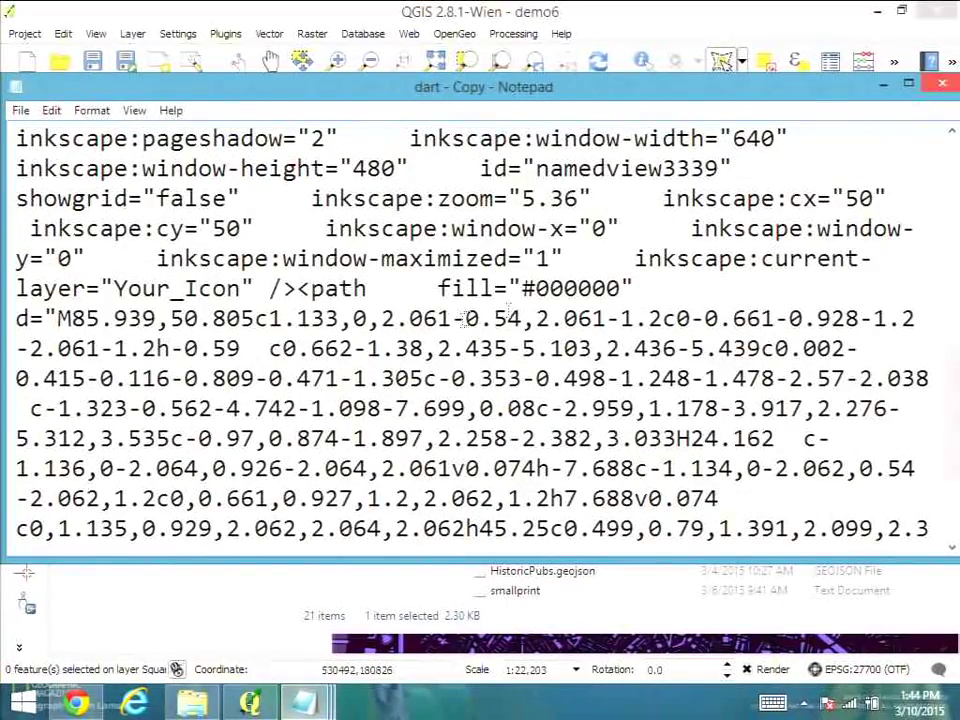
left_click_drag(297, 288, 636, 285)
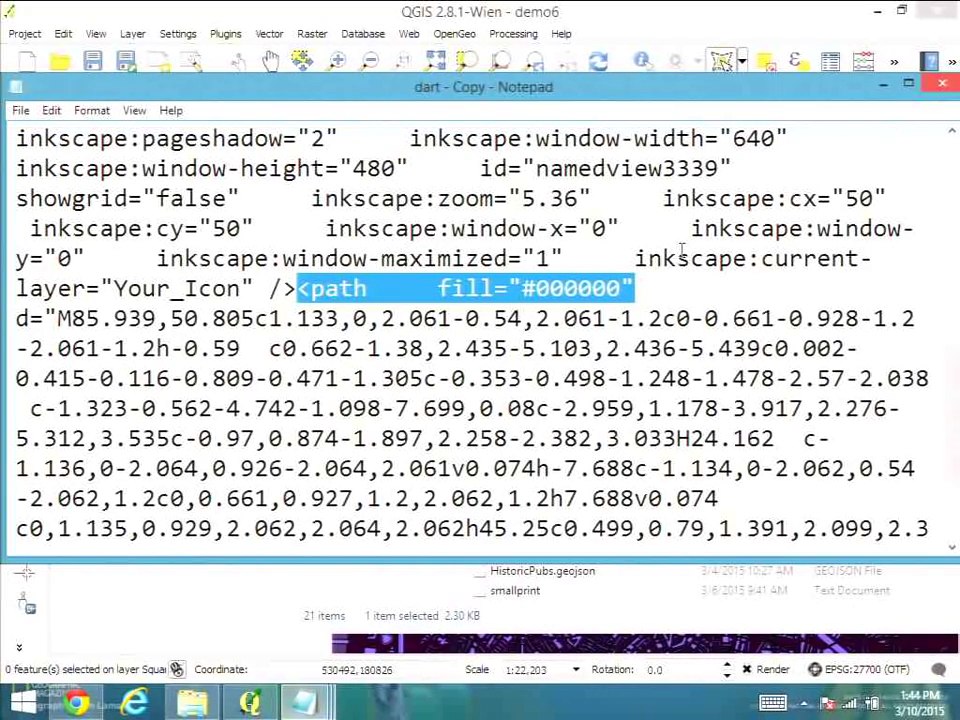
Step: Copy the parameterised path snippet from the codeforsvgparam notes
left_click(298, 706)
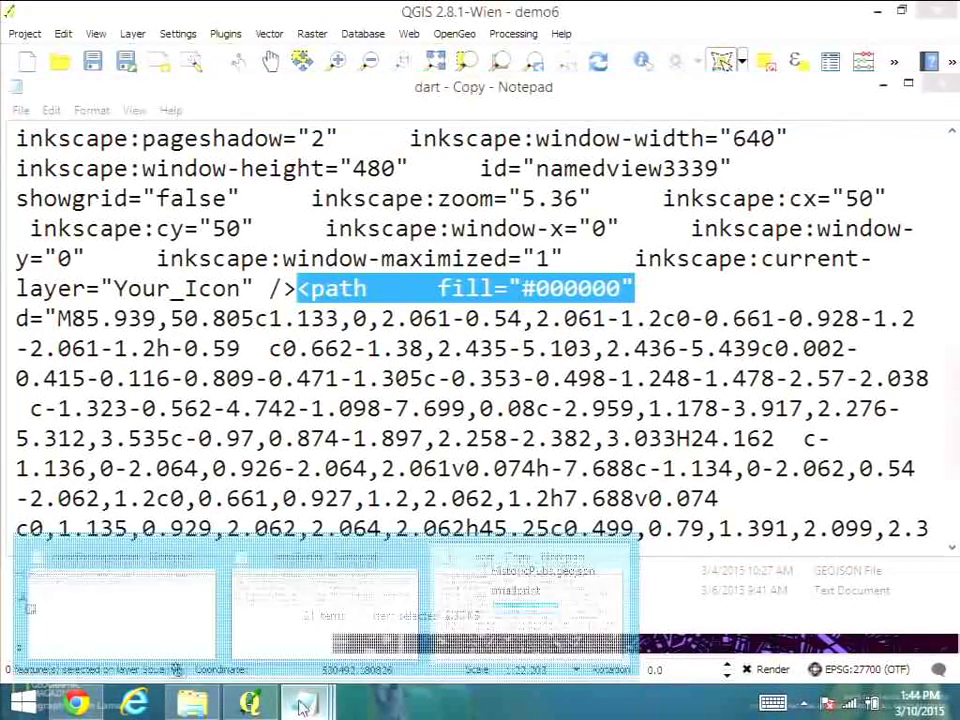
left_click(208, 634)
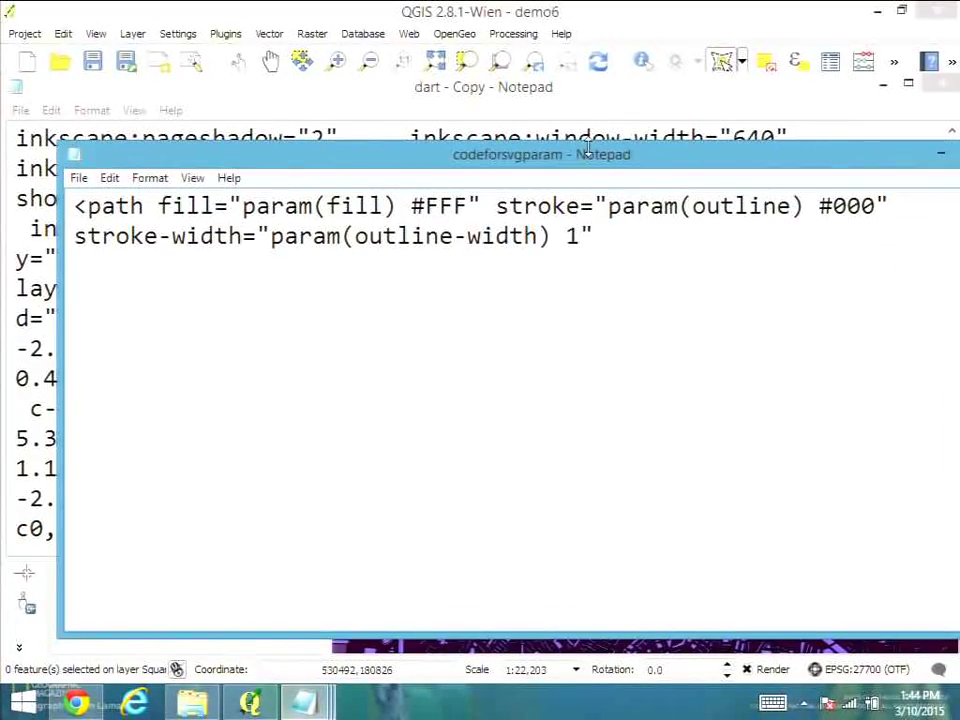
double_click(520, 150)
left_click_drag(604, 289, 55, 178)
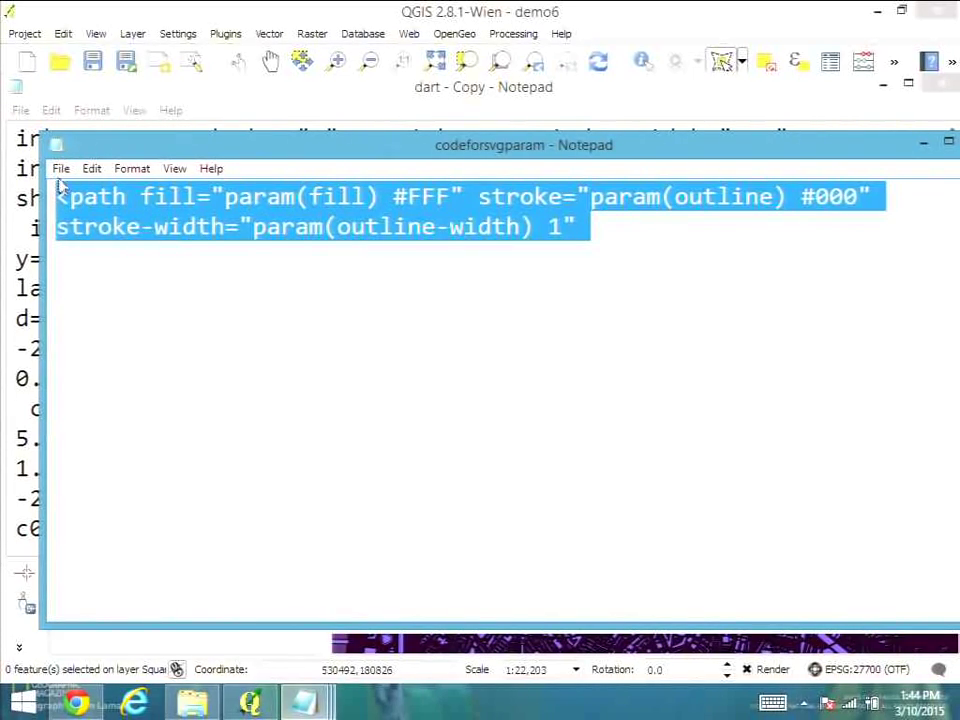
left_click(922, 145)
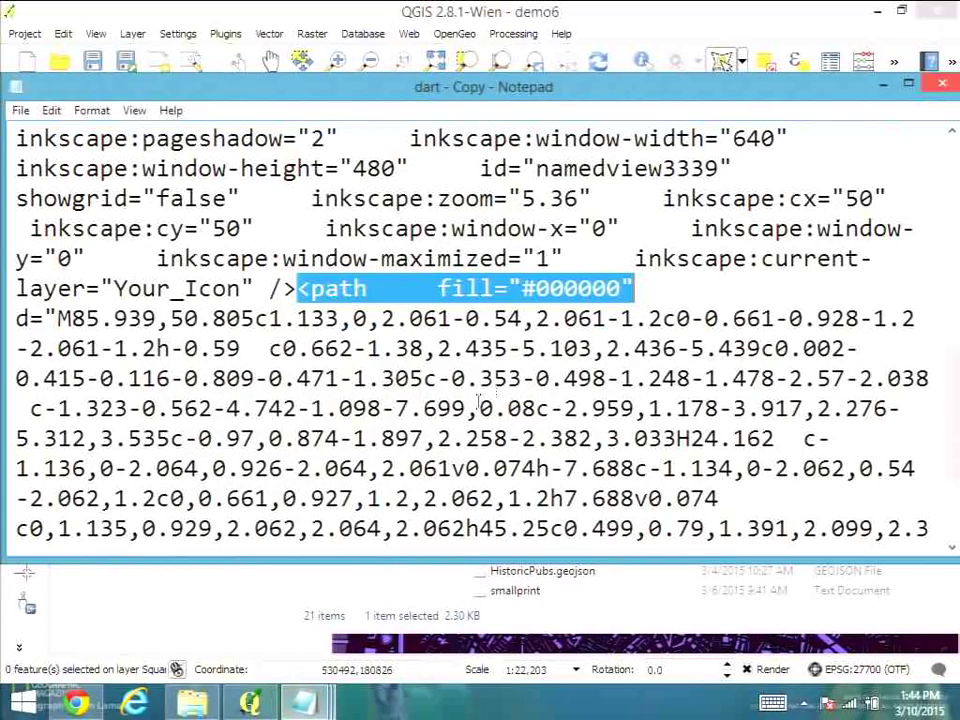
Step: Replace the fill attribute with the param(fill)/param(outline) snippet and save the file
left_click_drag(630, 288, 300, 289)
key("ctrl+v")
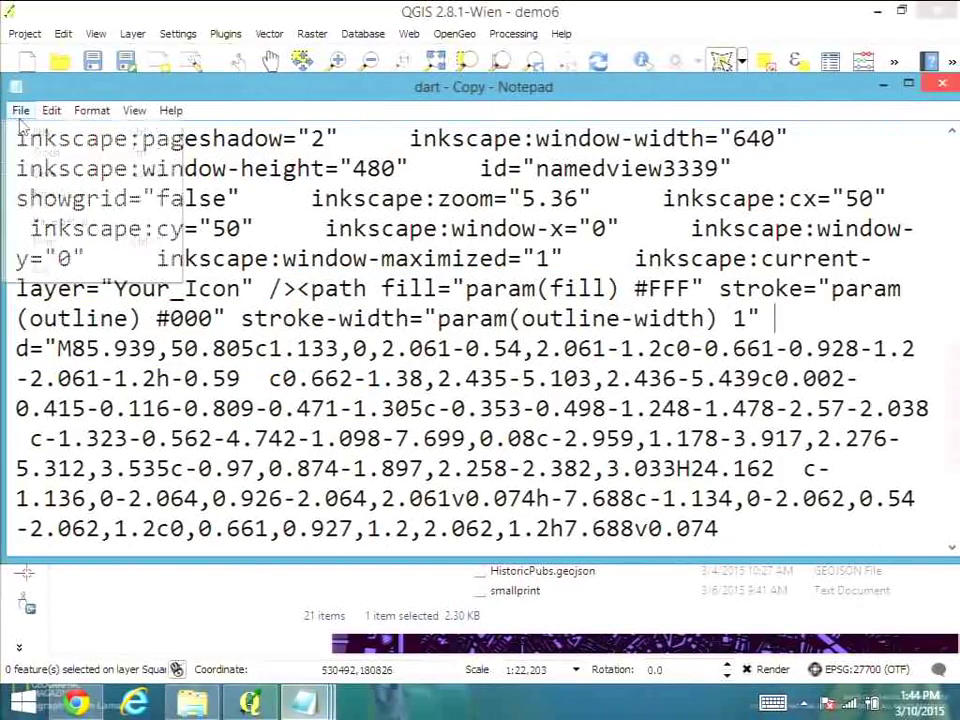
left_click(20, 110)
left_click(44, 174)
Step: Close Notepad and make the HistoricPubs marker an SVG using dart - Copy
double_click(14, 86)
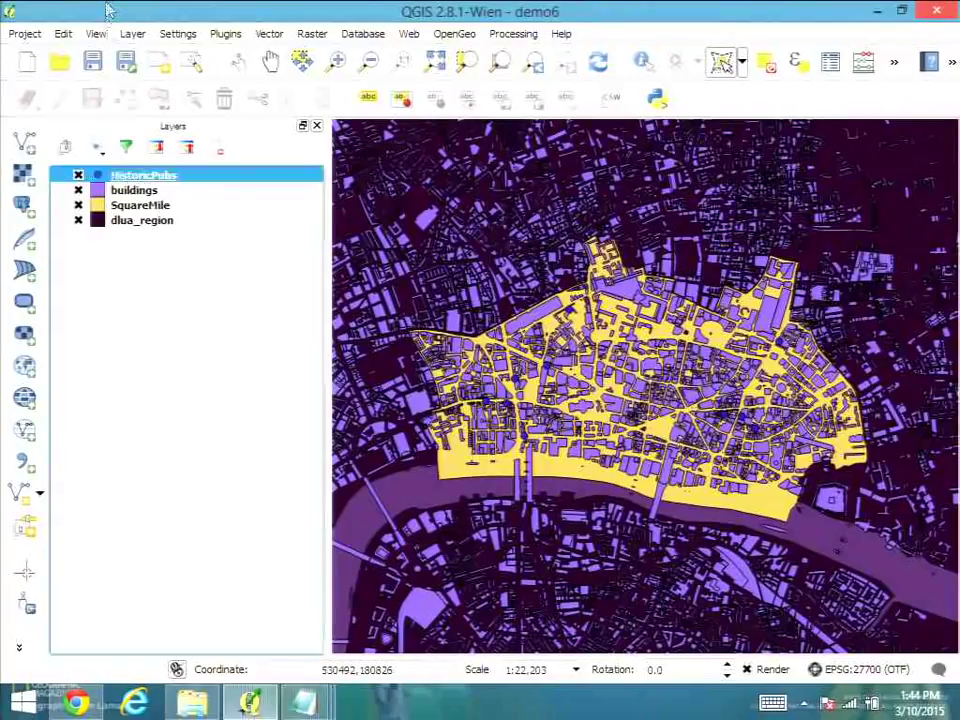
double_click(130, 177)
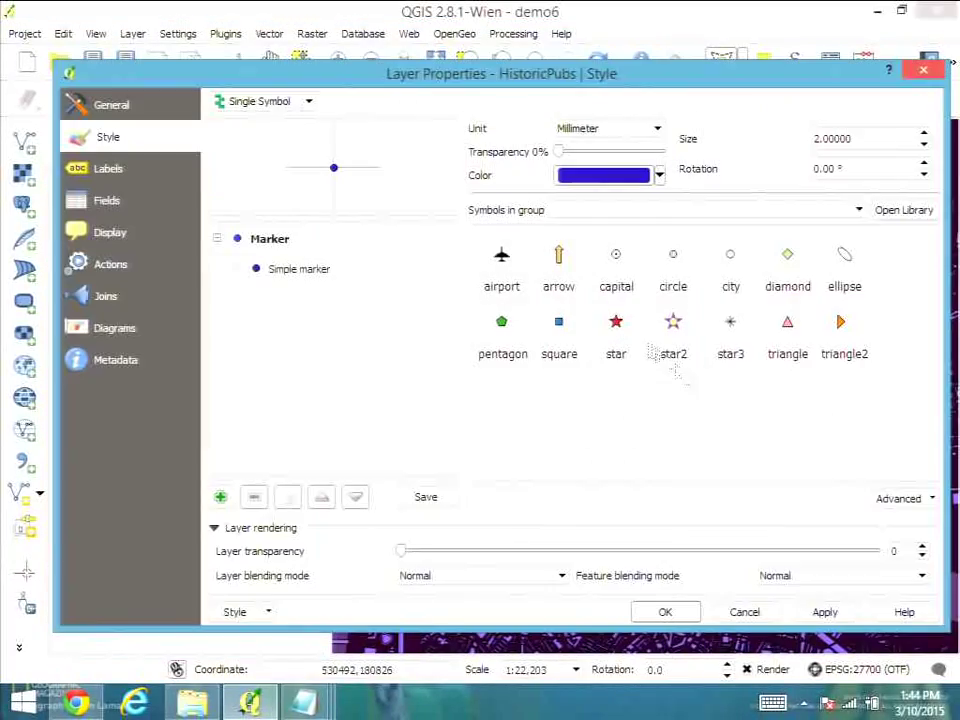
left_click(300, 269)
left_click(886, 130)
left_click(845, 186)
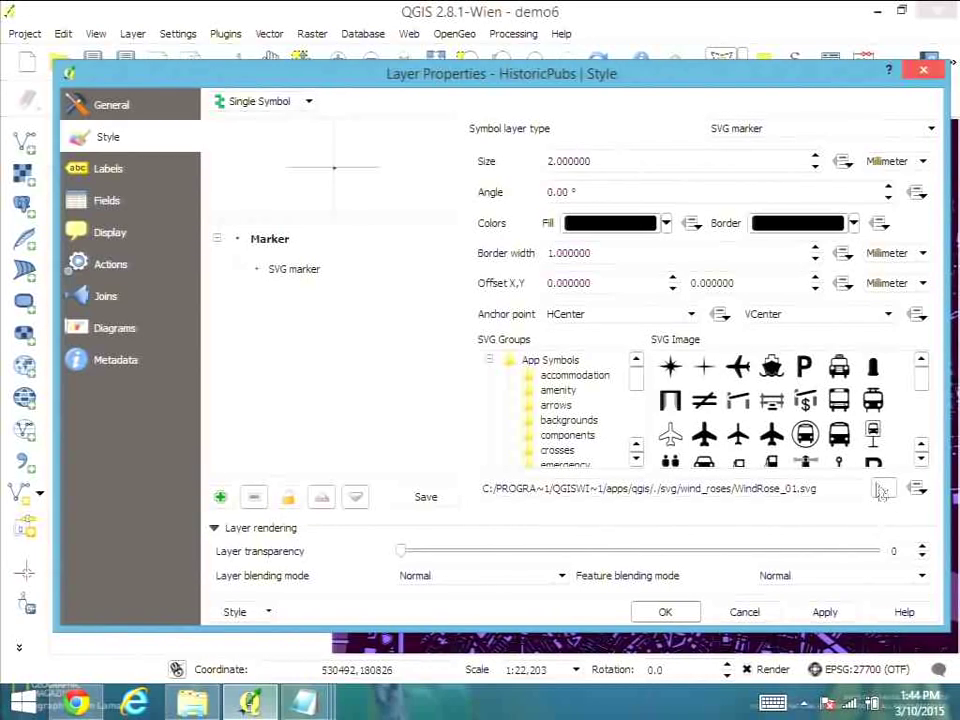
left_click(883, 488)
double_click(285, 221)
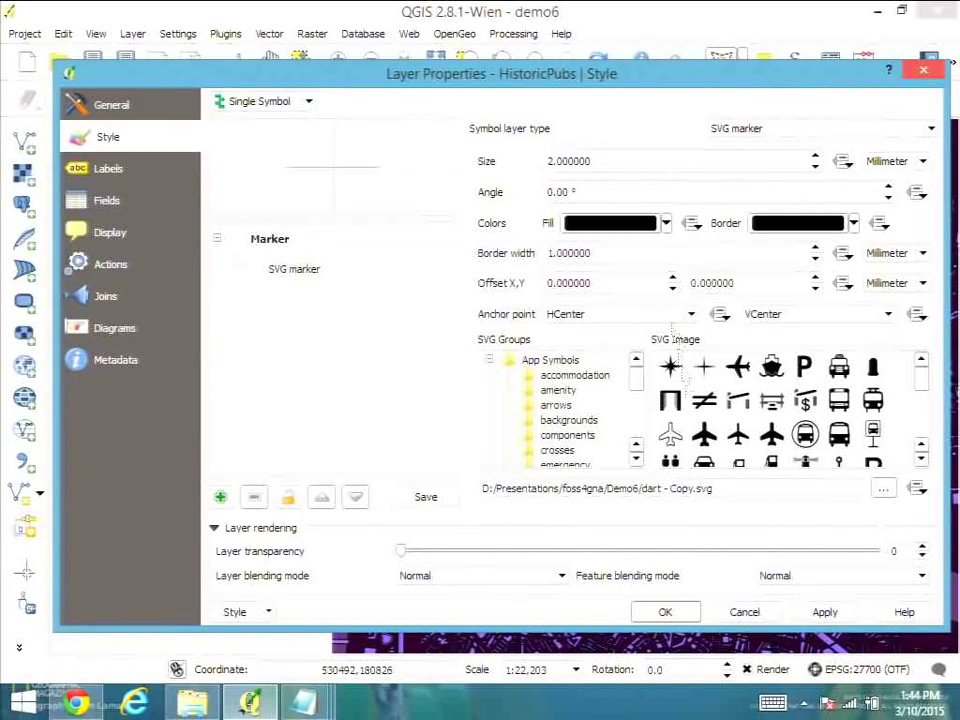
Step: Set the dart marker size to 25, trying purple and red fills before settling on pale
double_click(634, 162)
type("25")
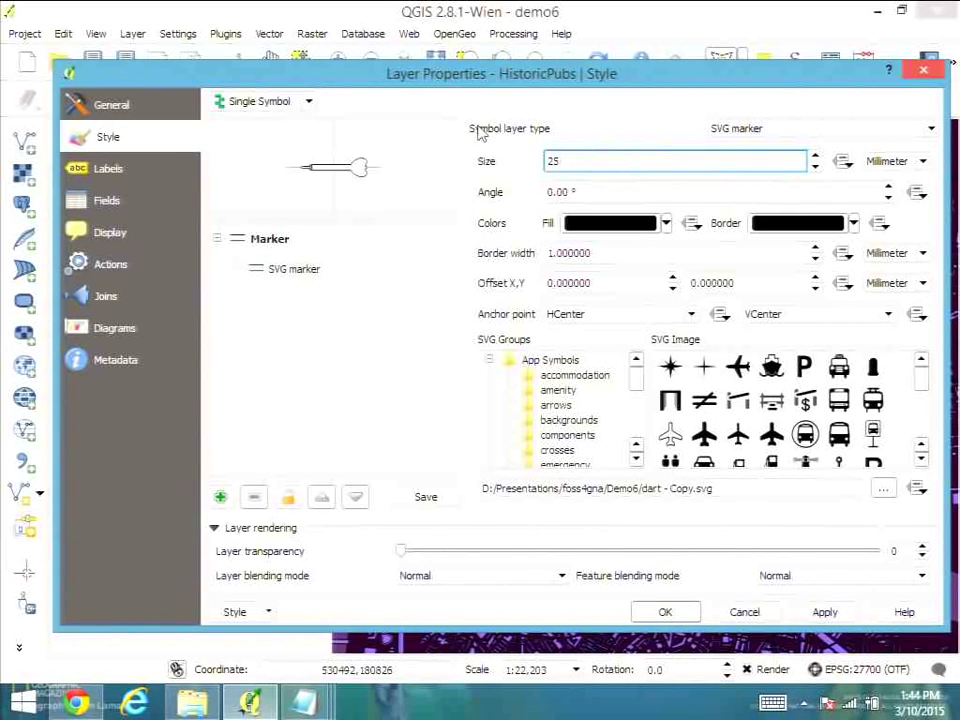
left_click(666, 223)
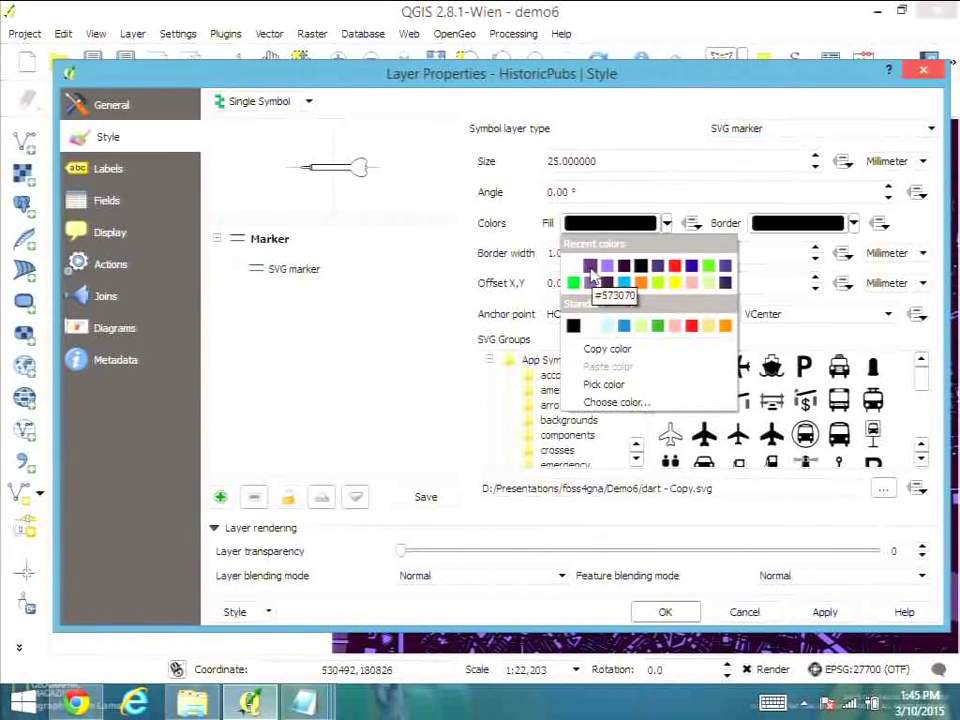
left_click(591, 268)
left_click(634, 226)
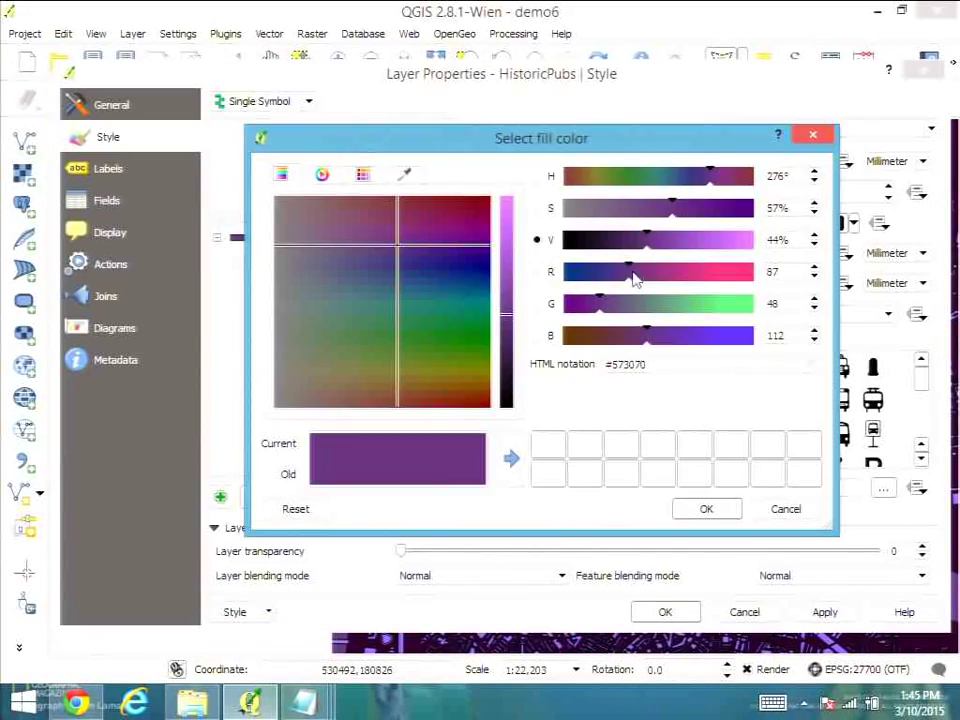
left_click(813, 135)
left_click(666, 223)
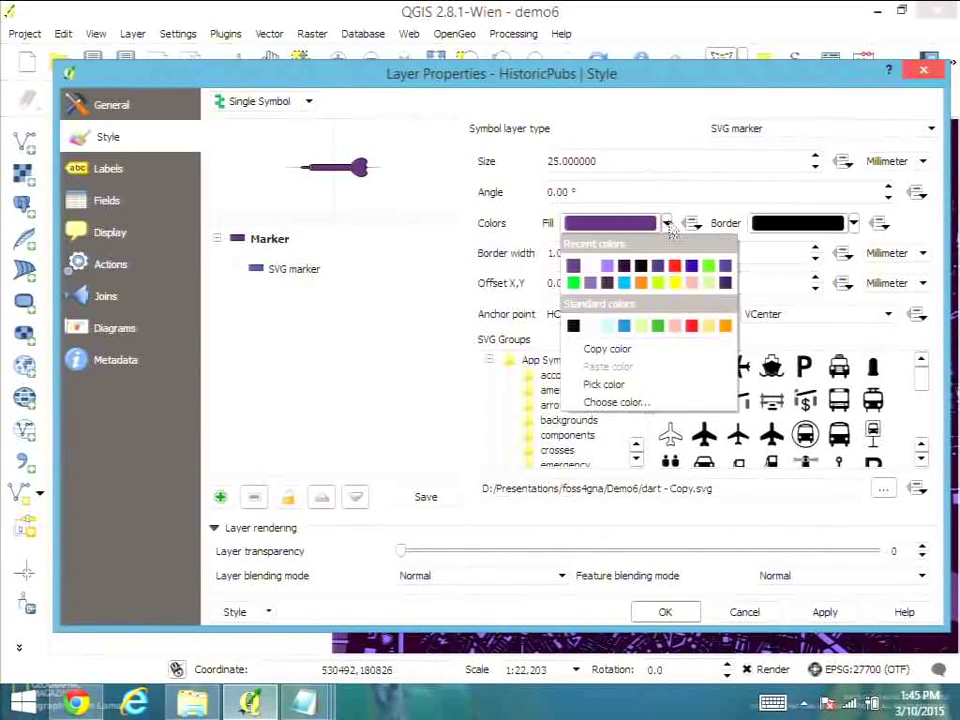
left_click(674, 266)
left_click(666, 223)
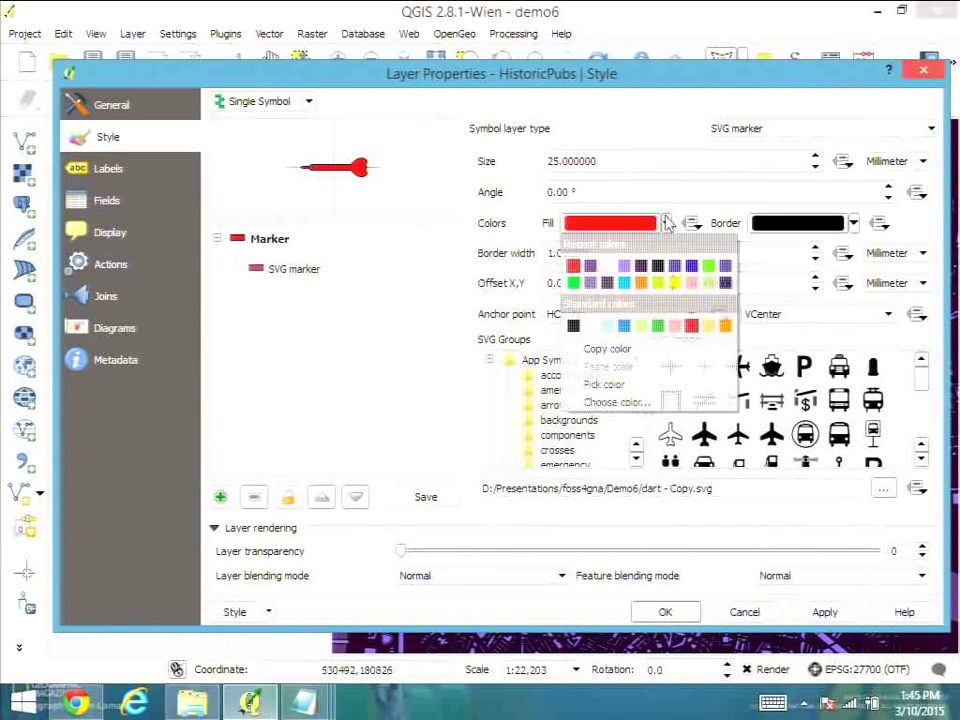
left_click(607, 267)
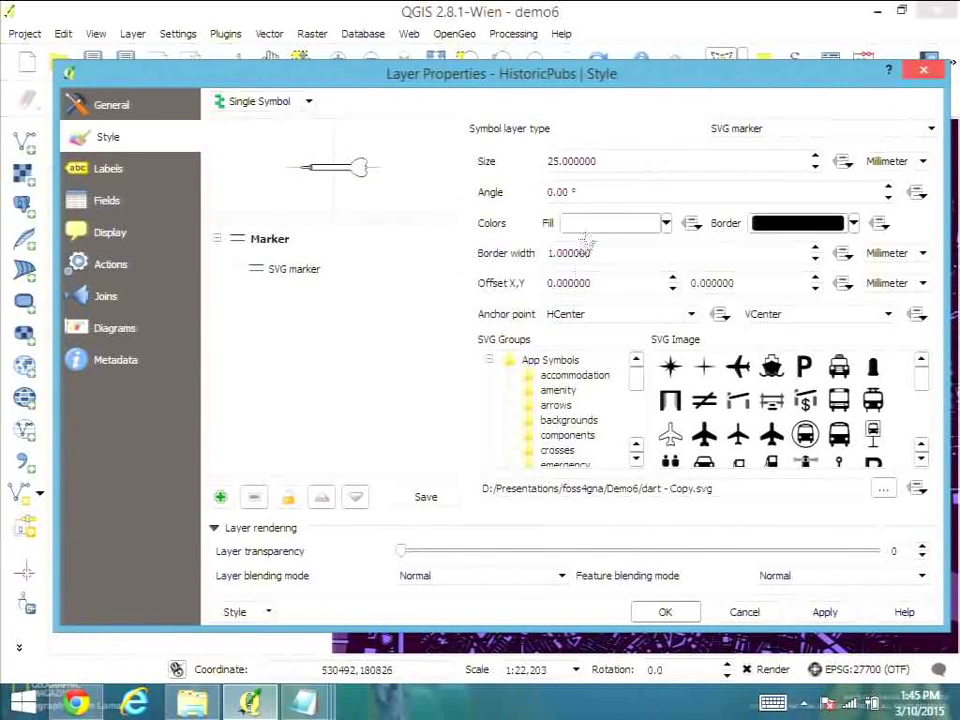
Step: Rotate the marker 270° with a 9 mm X offset and apply the settings
left_click_drag(590, 193, 531, 197)
type("270")
key("Tab")
type("8")
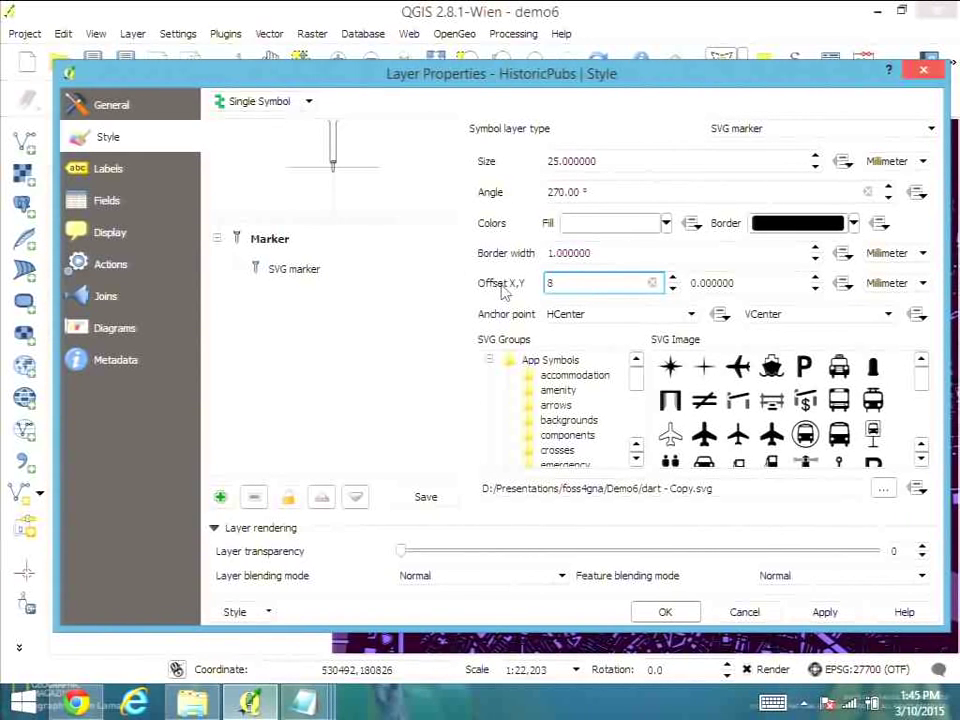
key("BackSpace")
type("9")
left_click(669, 613)
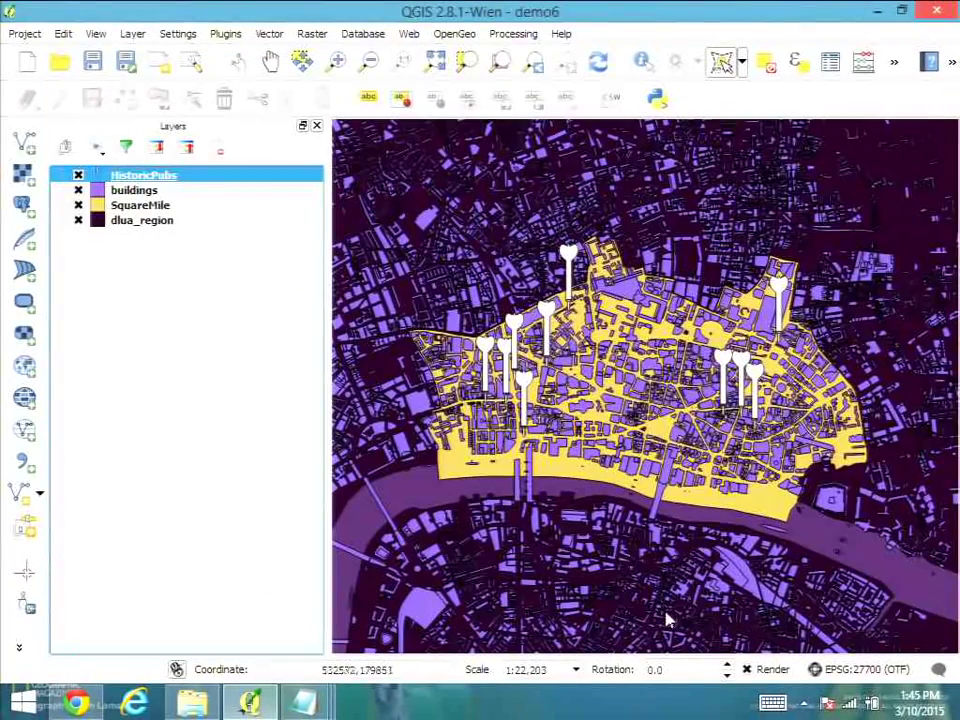
Step: Toggle the SquareMile layer off and back on, then switch to the browser presentation
left_click(78, 206)
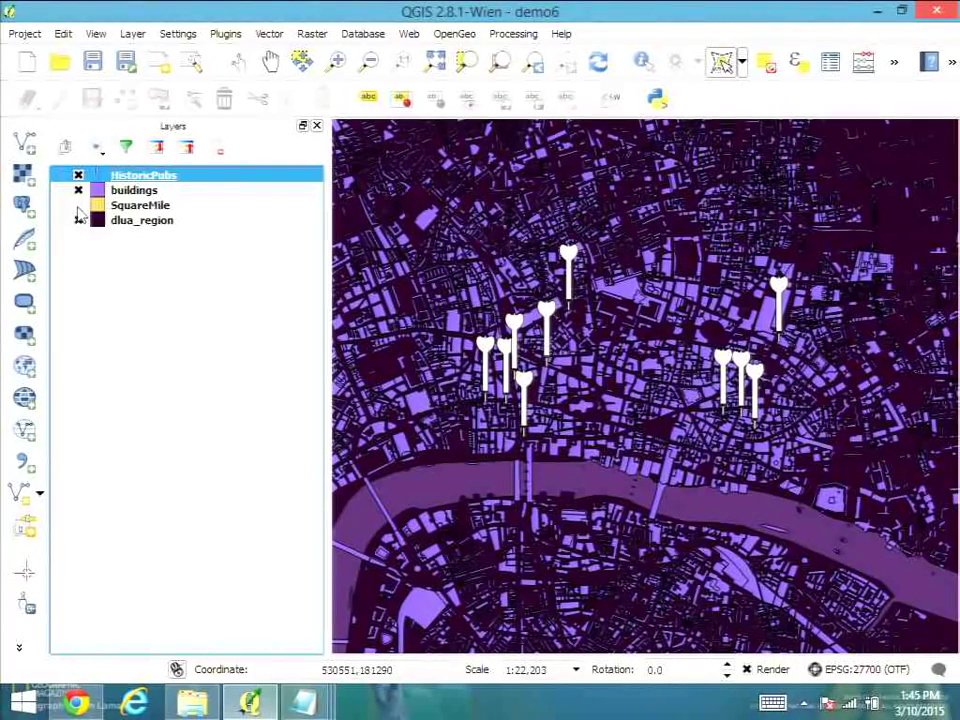
left_click(78, 206)
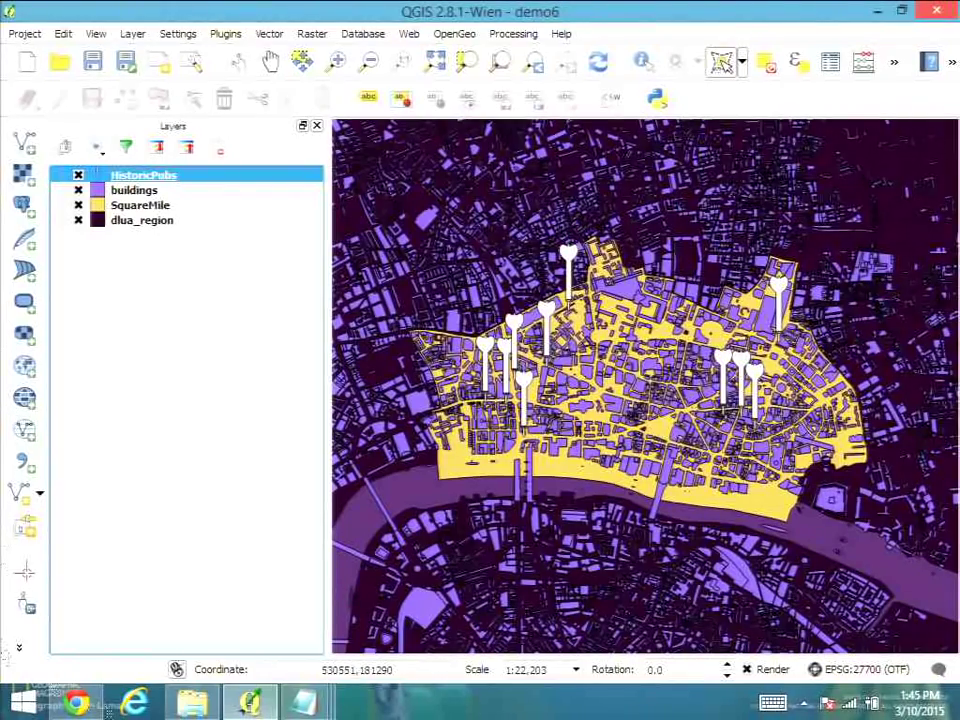
left_click(99, 706)
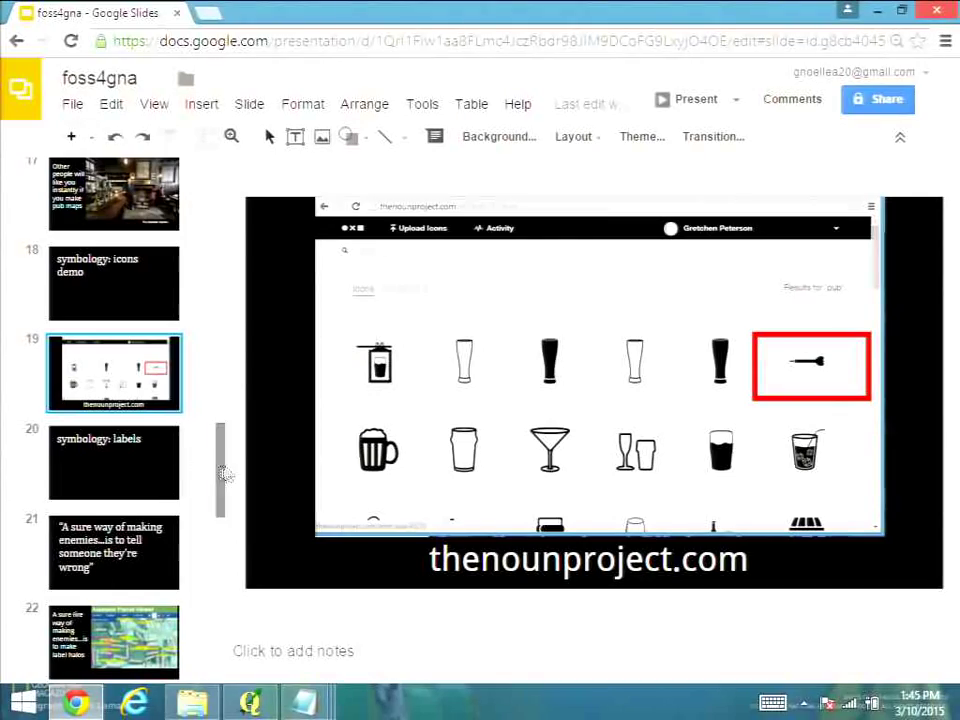
Step: Step from slide 20 past the label halos slide to slide 23, then return to QGIS
left_click_drag(223, 450, 205, 495)
left_click(122, 308)
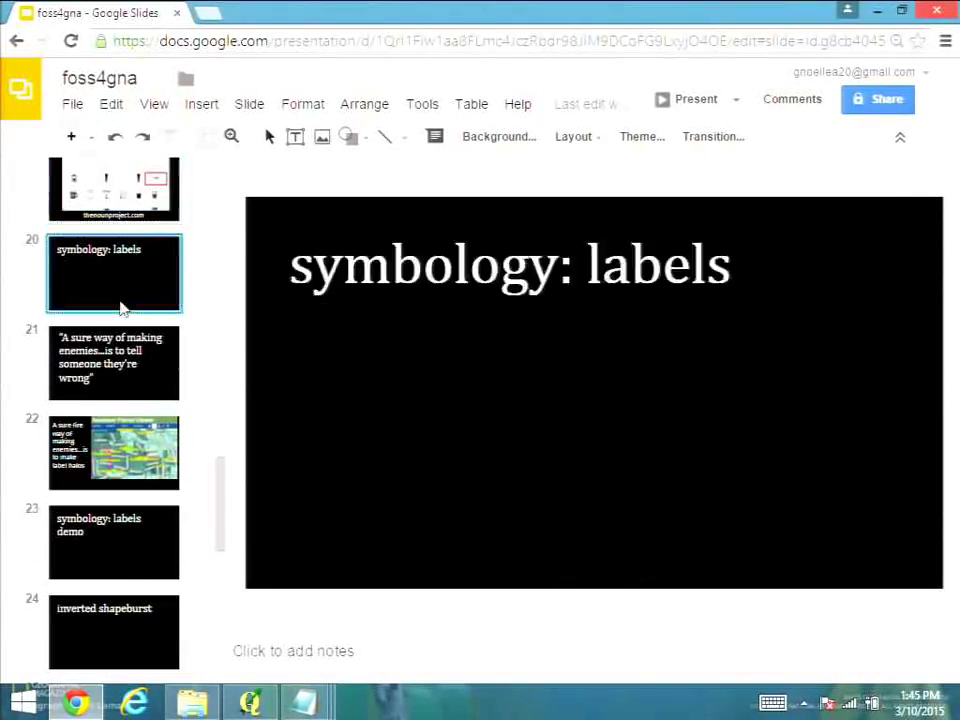
key("Down")
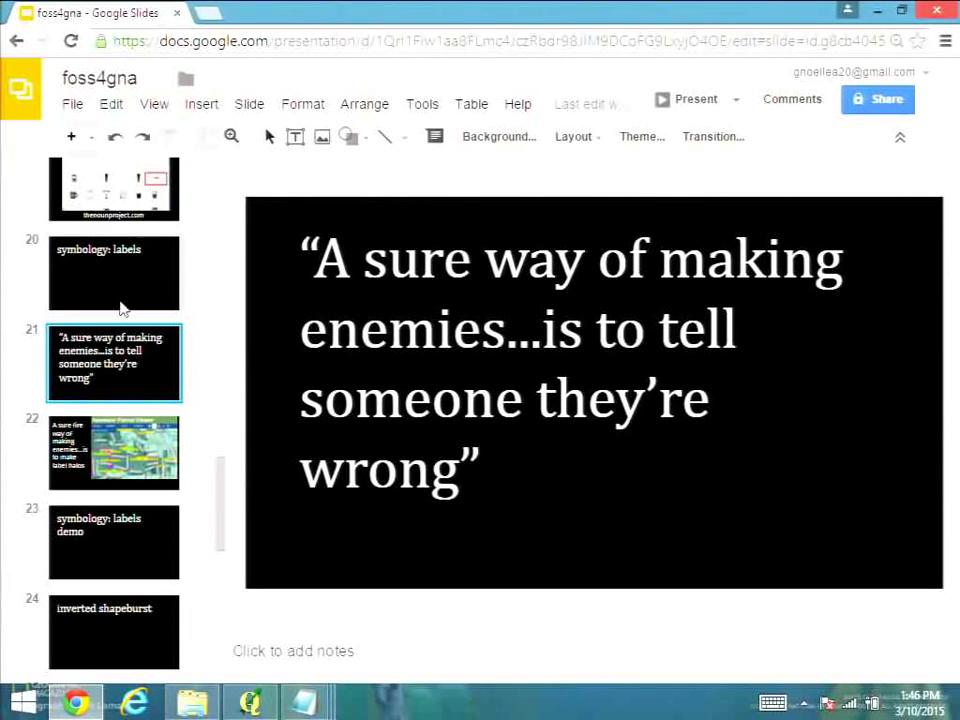
key("Down")
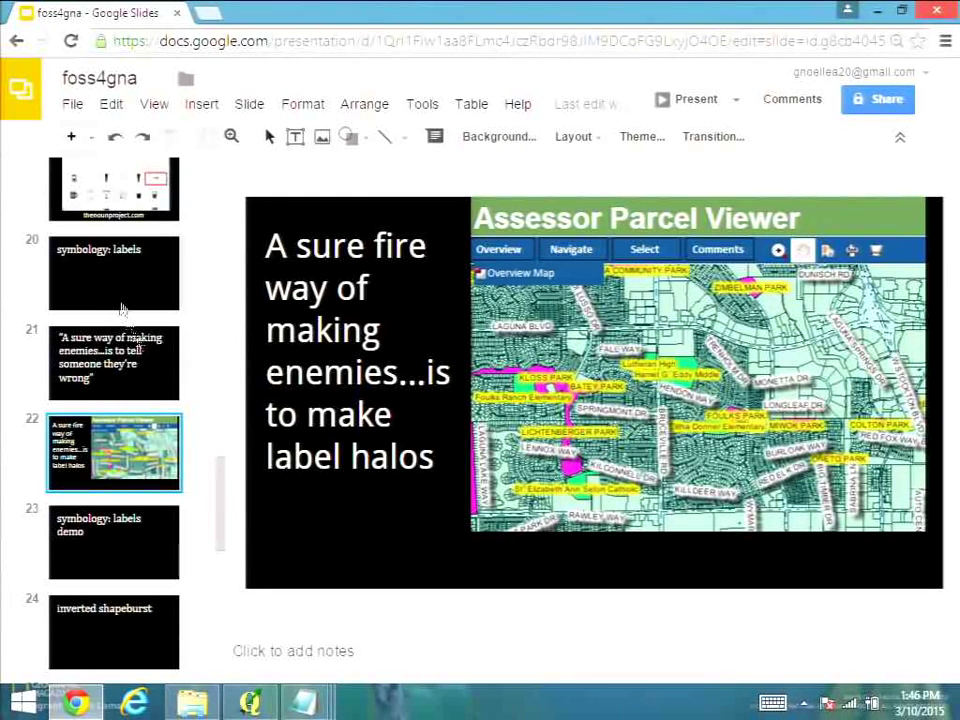
left_click(145, 533)
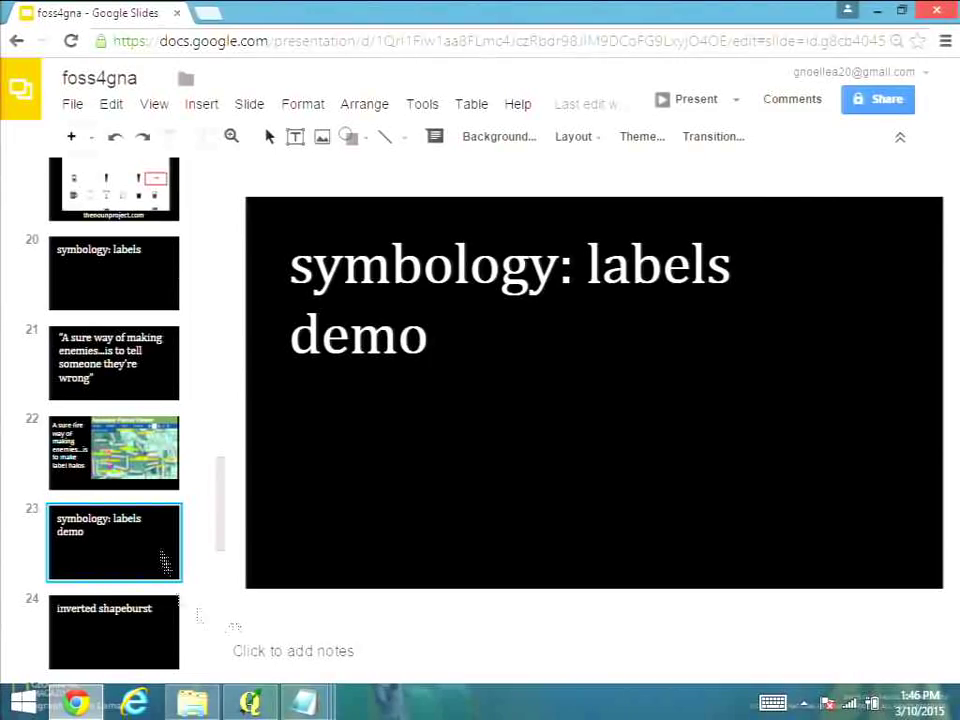
left_click(250, 703)
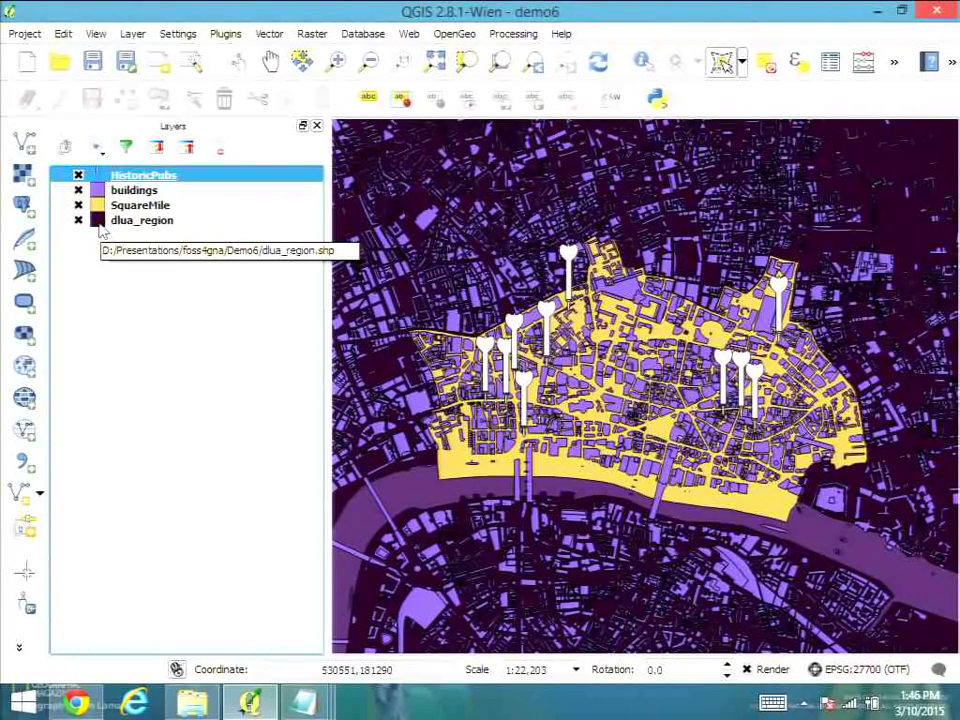
Step: Enable labels on the HistoricPubs layer using the name field as label text
double_click(138, 176)
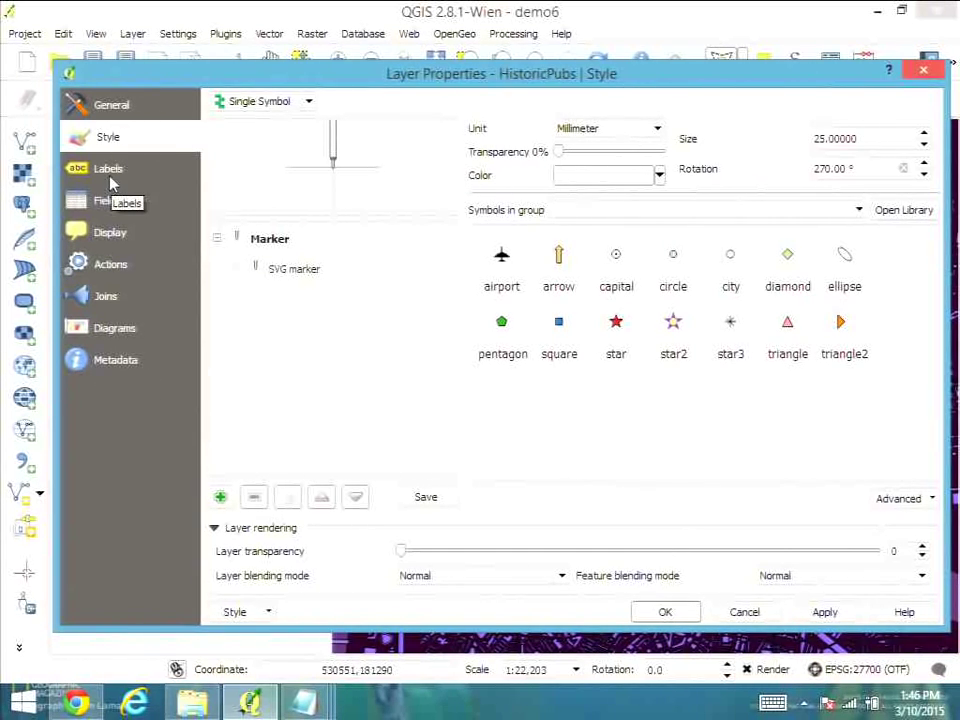
left_click(110, 171)
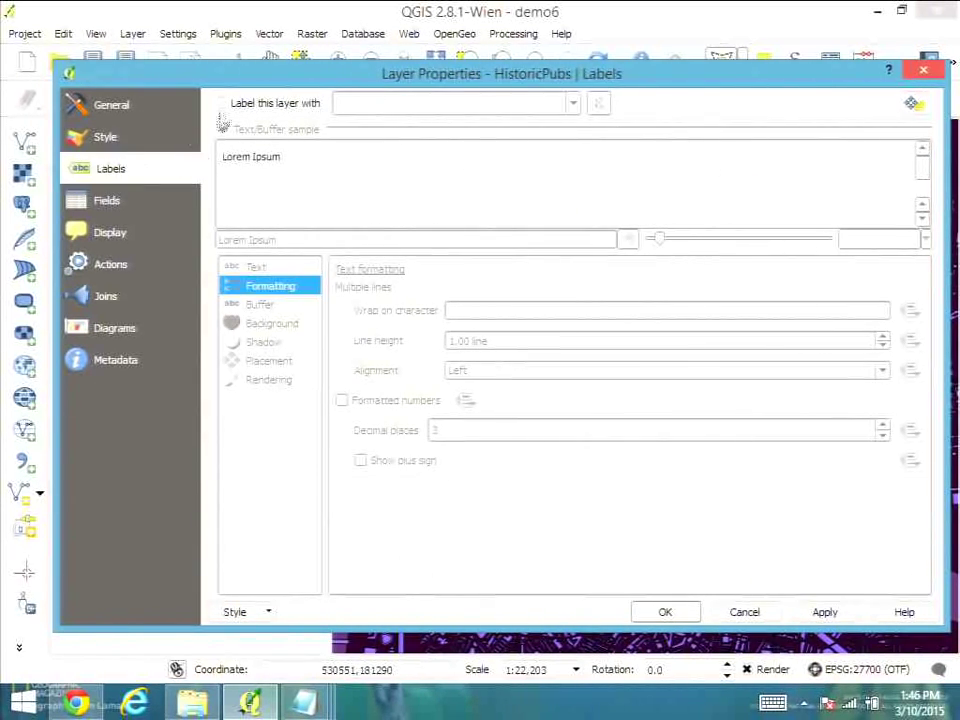
left_click(222, 103)
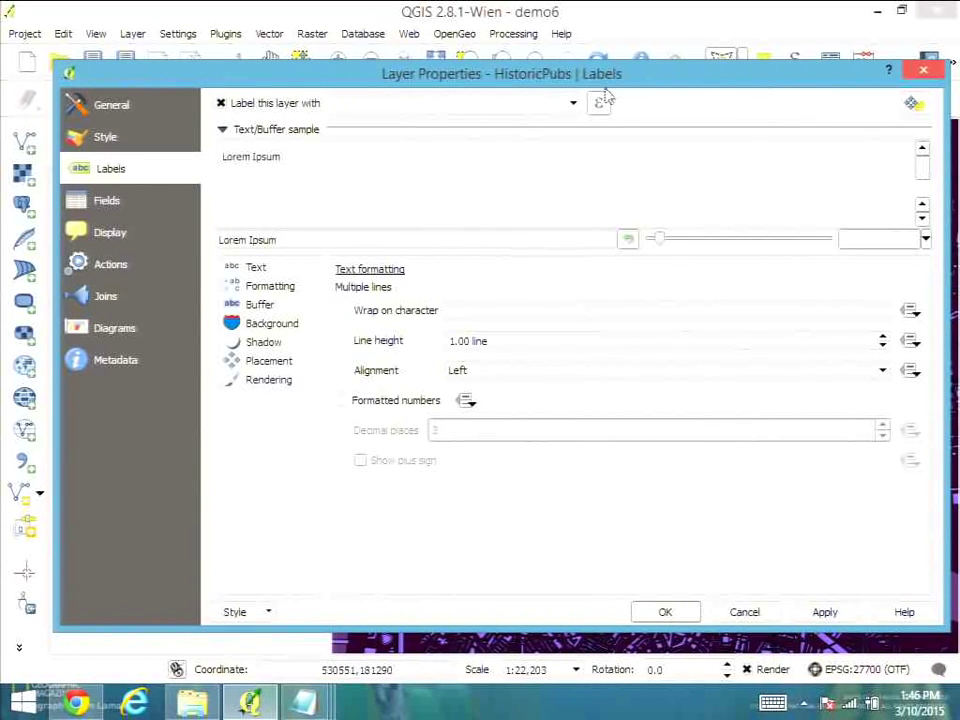
left_click(574, 104)
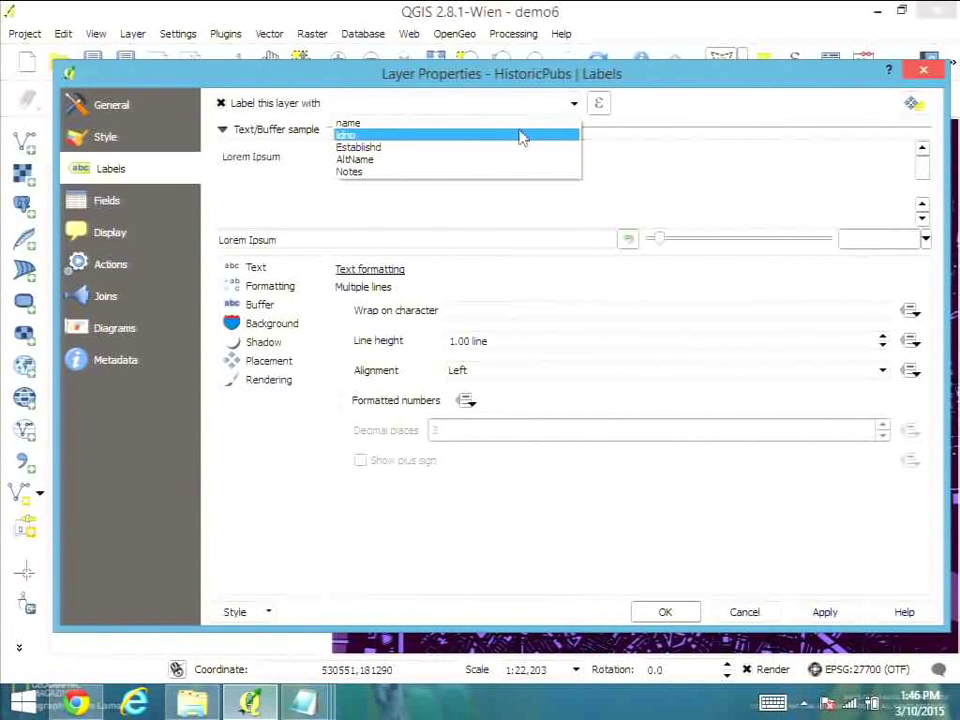
left_click(519, 123)
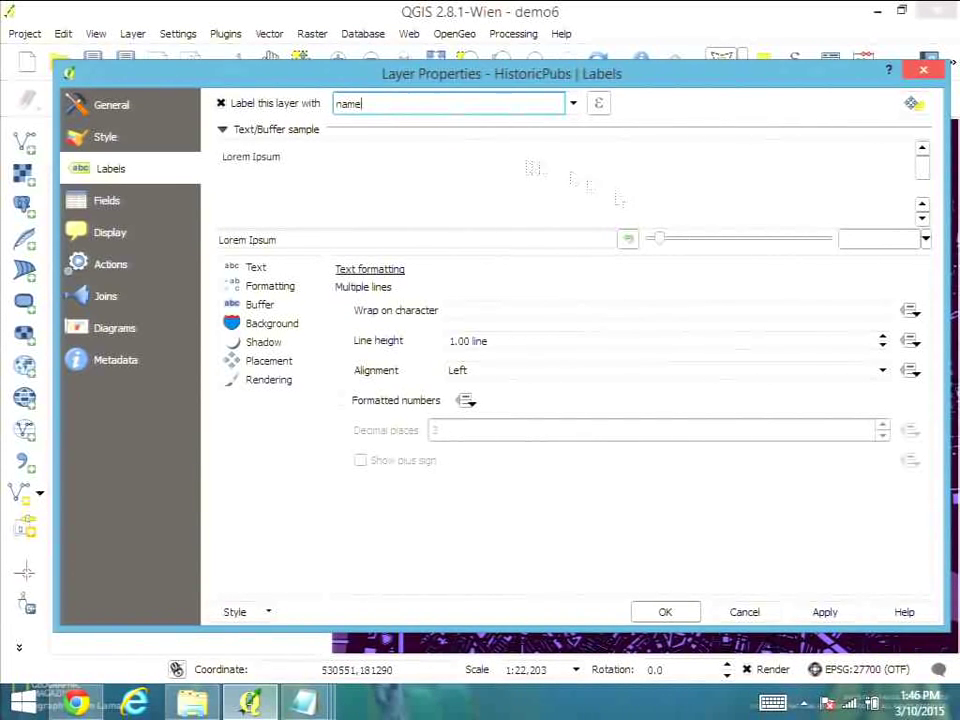
Step: Build the label expression "name" || ' ' || "Establishd", previewing 'Lamb Tavern 1780'
left_click(599, 104)
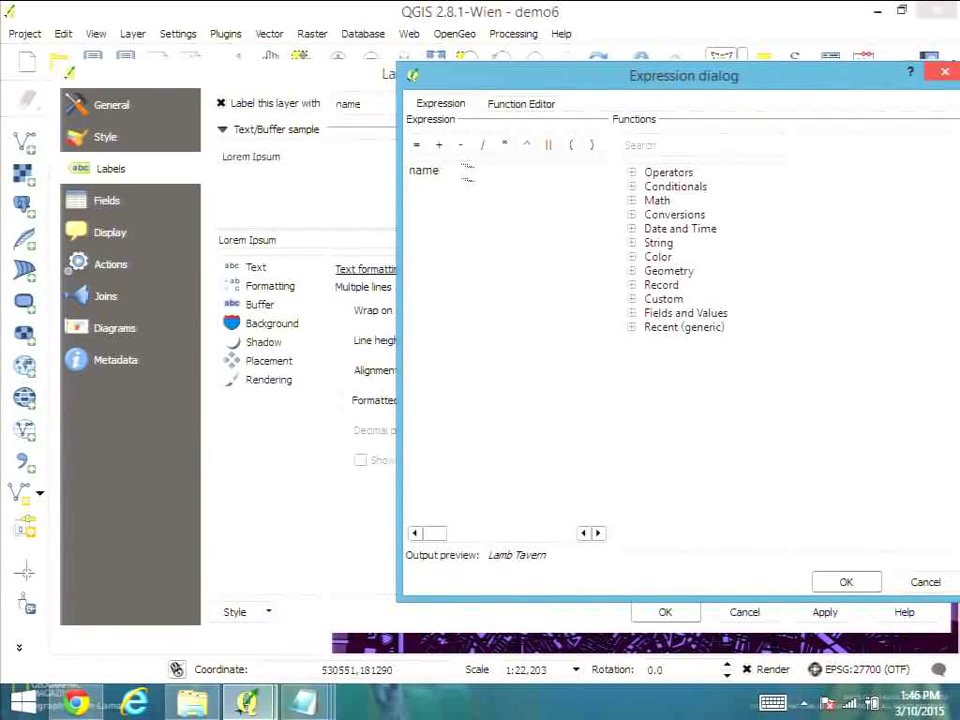
left_click_drag(467, 172, 419, 172)
key("BackSpace")
left_click(633, 314)
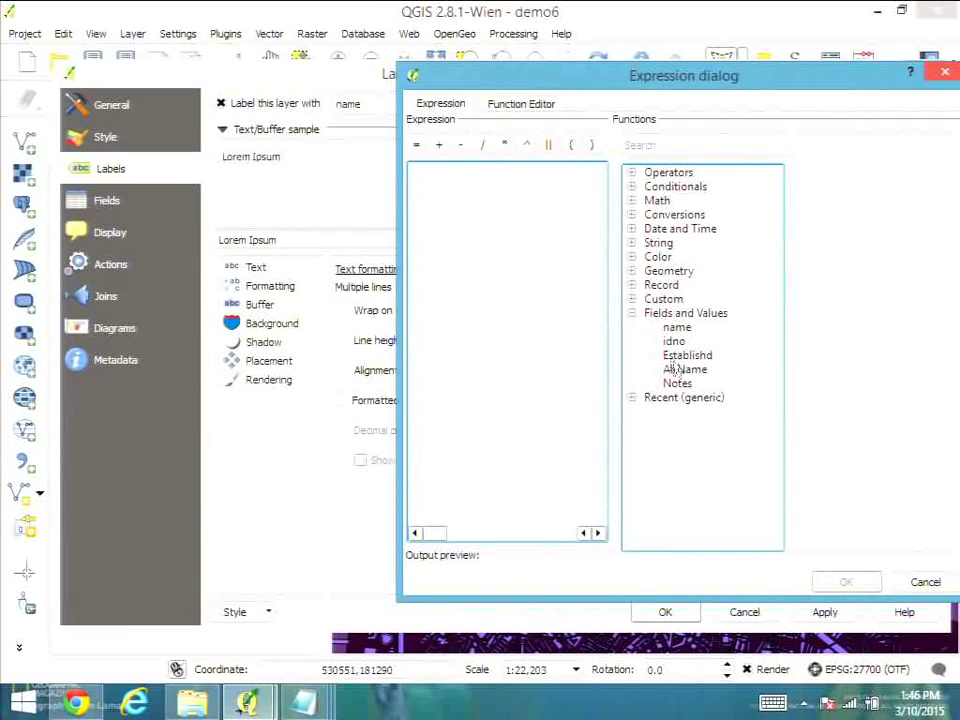
double_click(678, 330)
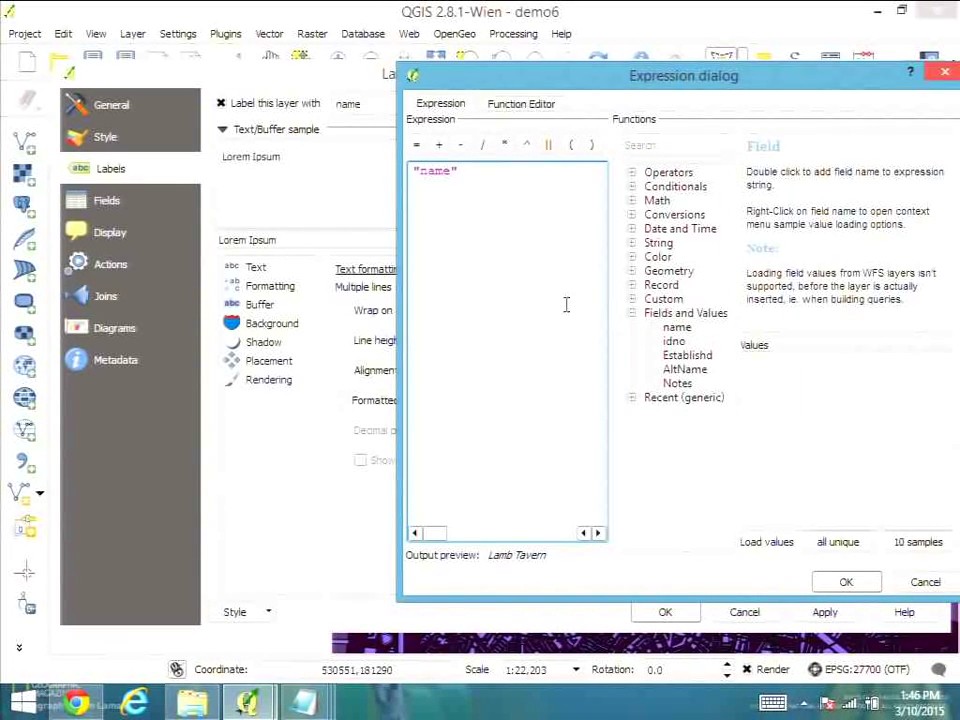
type("||")
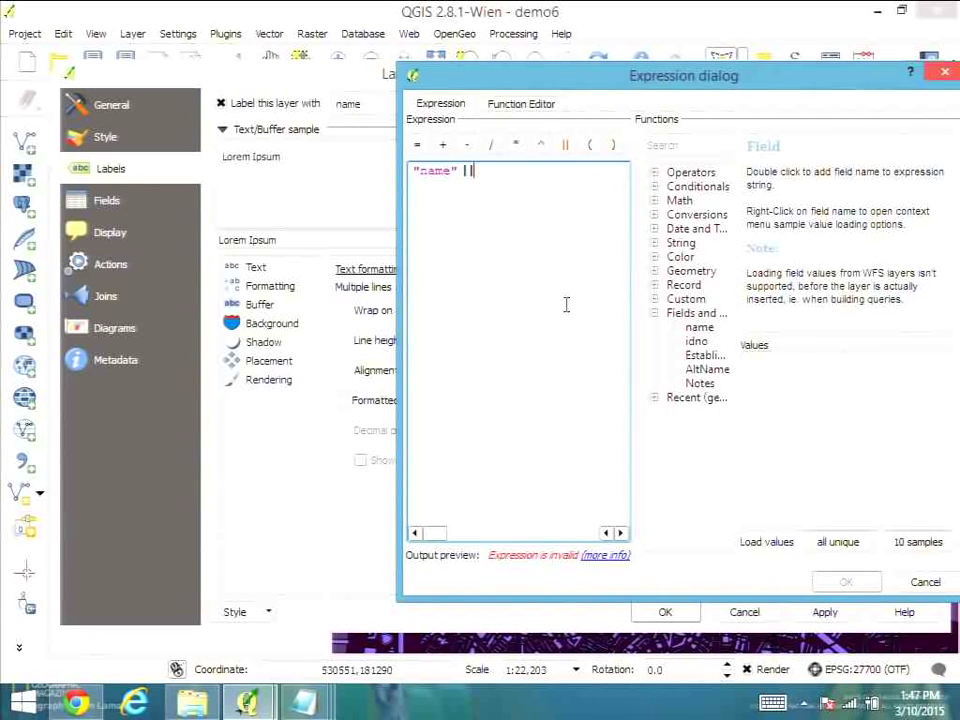
type(" ' '")
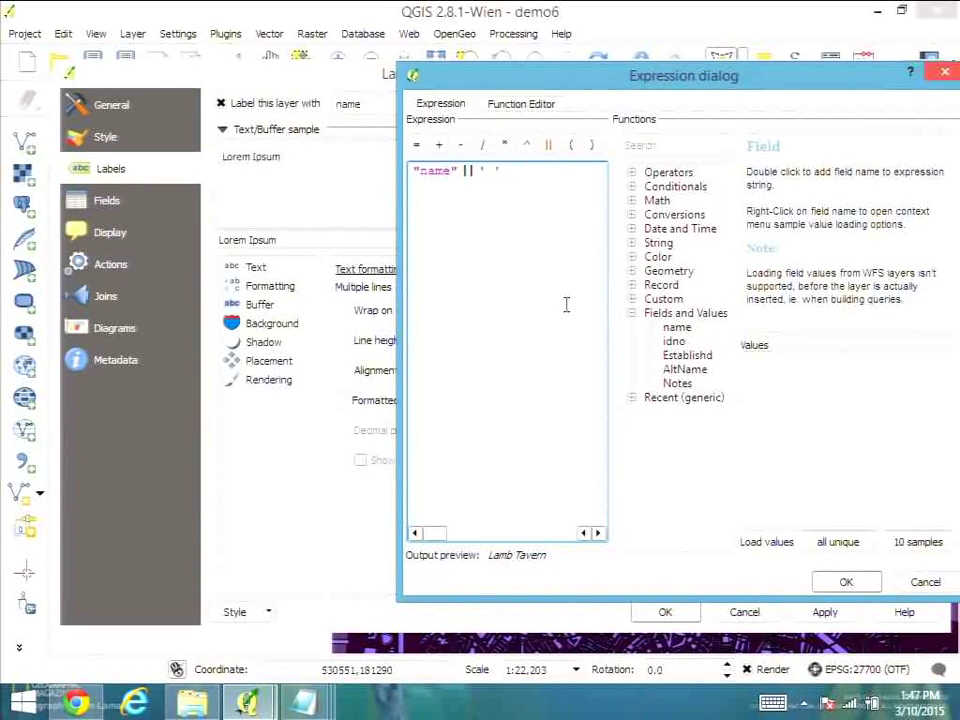
type(" ||")
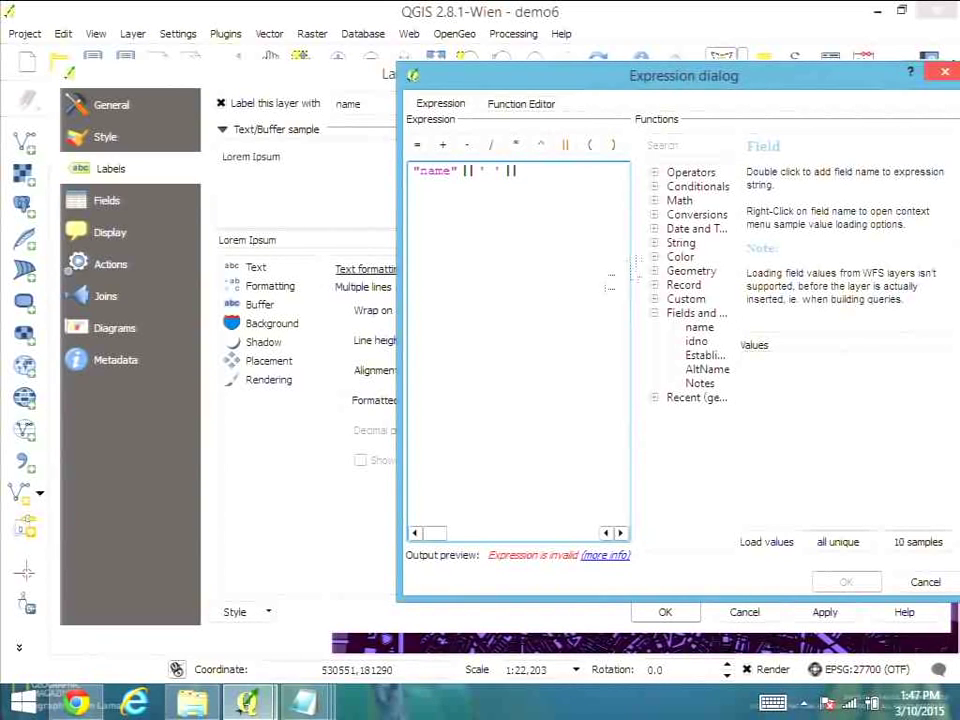
left_click(700, 356)
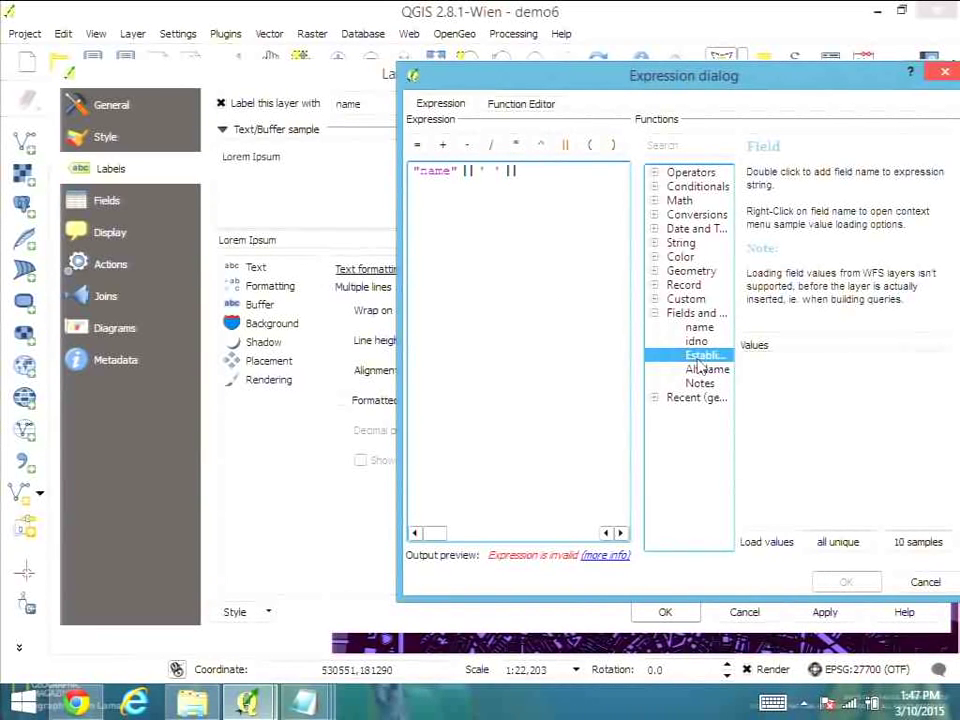
double_click(703, 357)
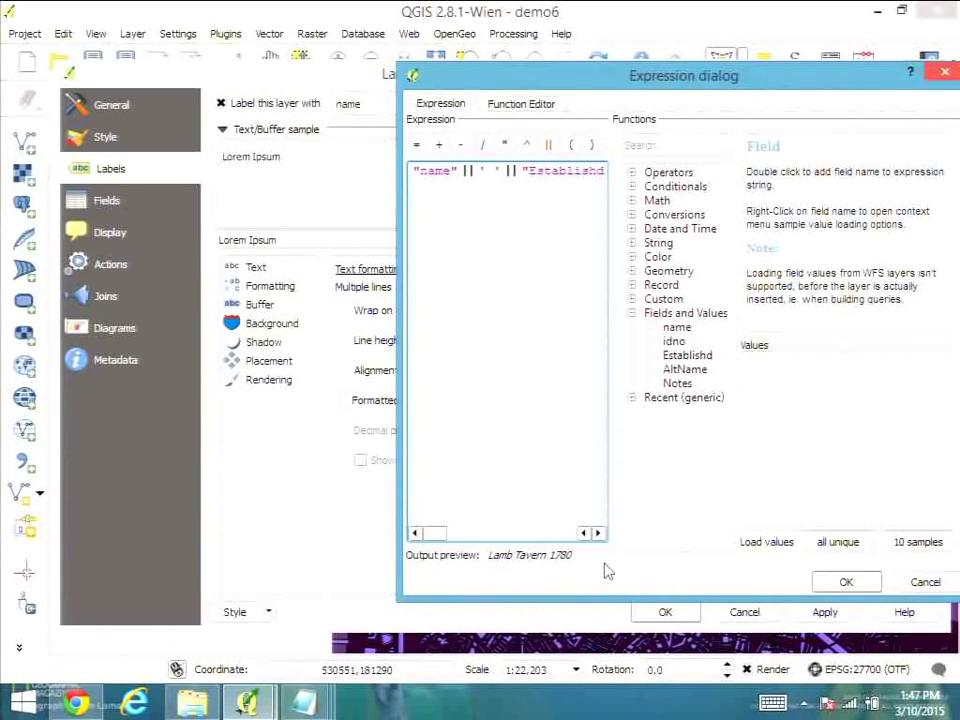
Step: Apply the name-and-year labels, hide the SquareMile layer, and reopen HistoricPubs properties
left_click(846, 581)
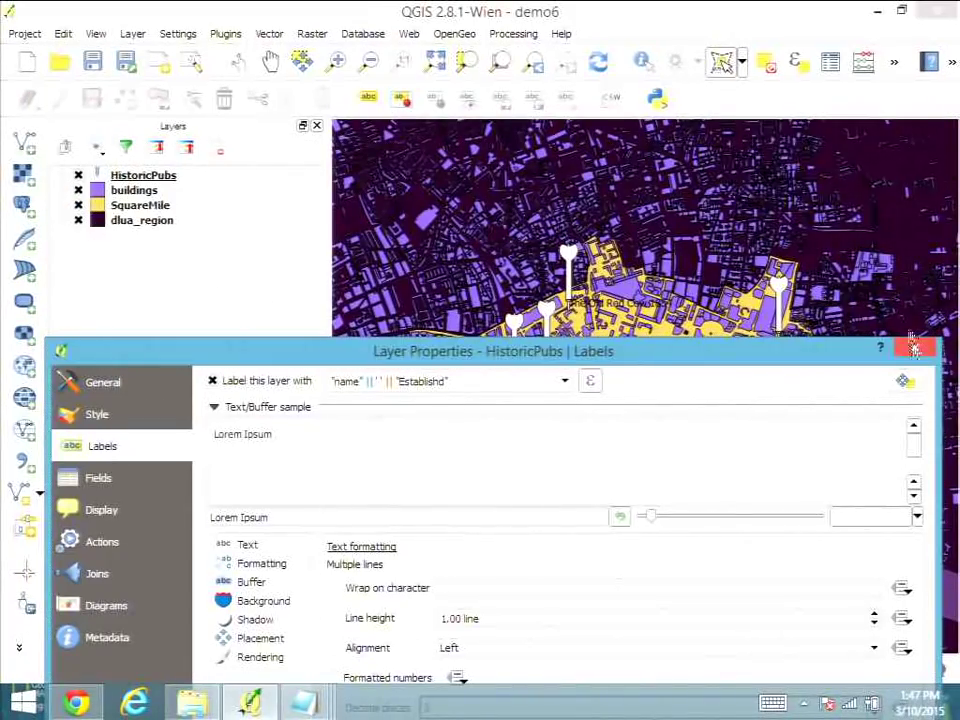
left_click(914, 351)
left_click(78, 205)
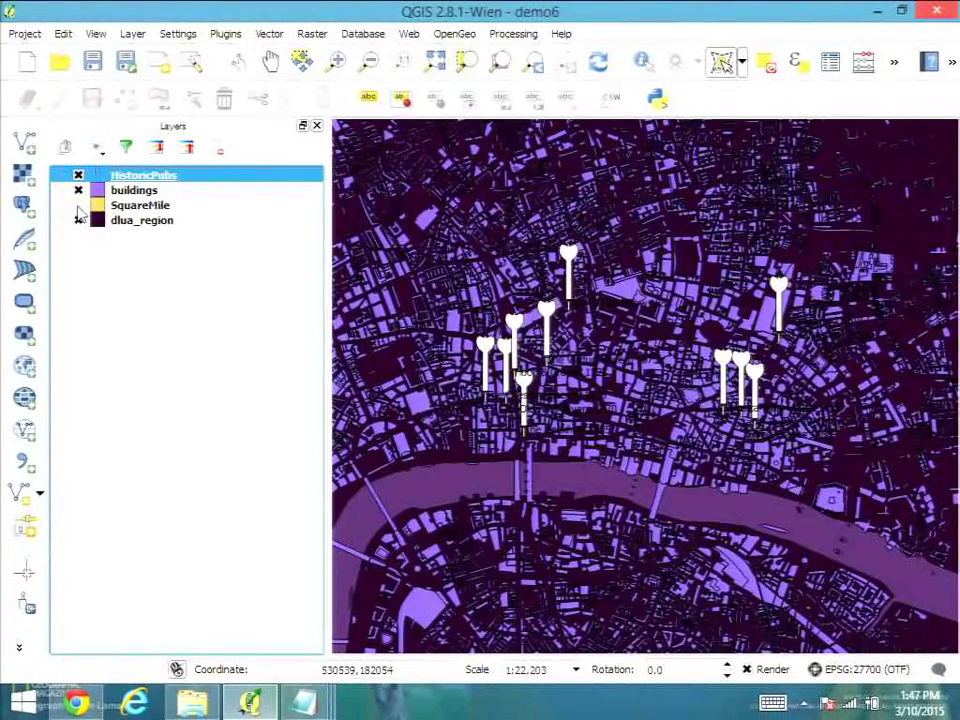
double_click(135, 178)
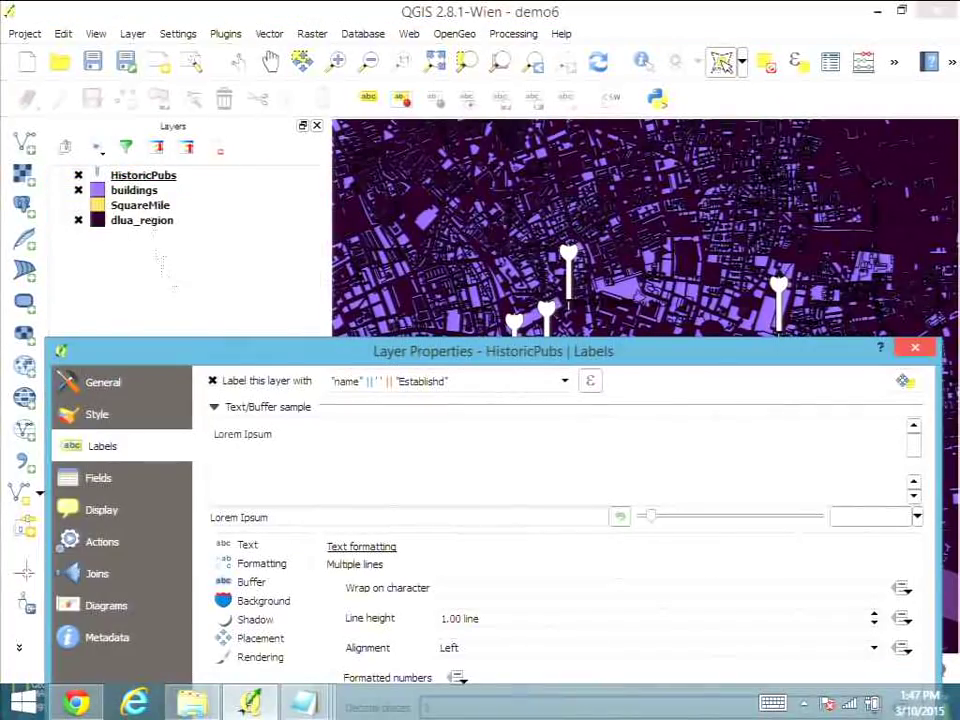
left_click_drag(180, 358, 157, 52)
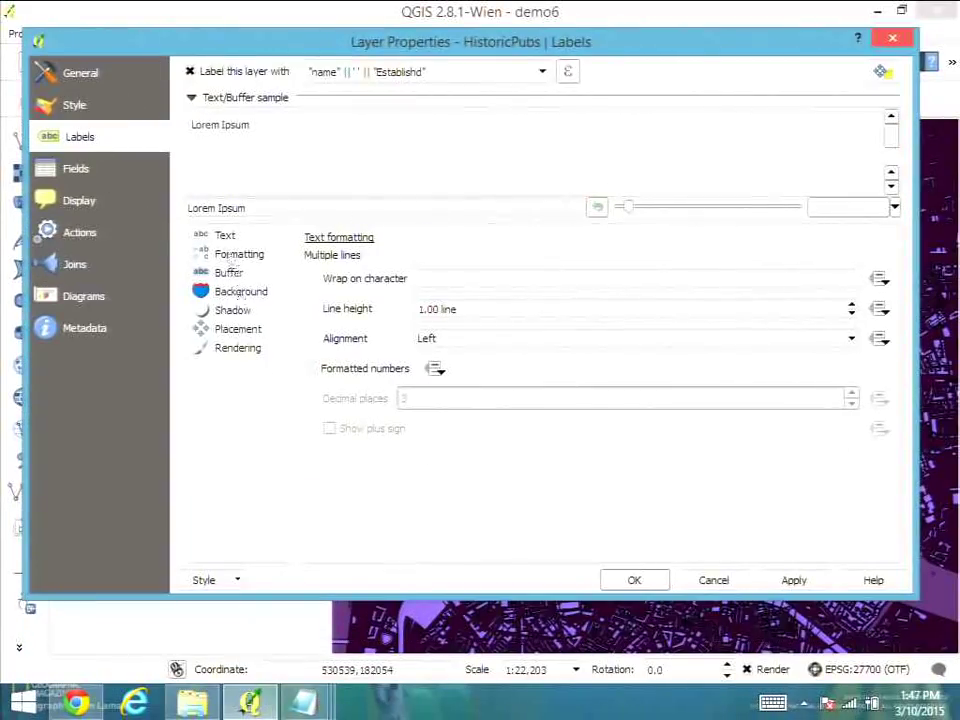
Step: Style the HistoricPubs label text as Yanone Kaffeesatz Bold, 14 points, in white
left_click(228, 238)
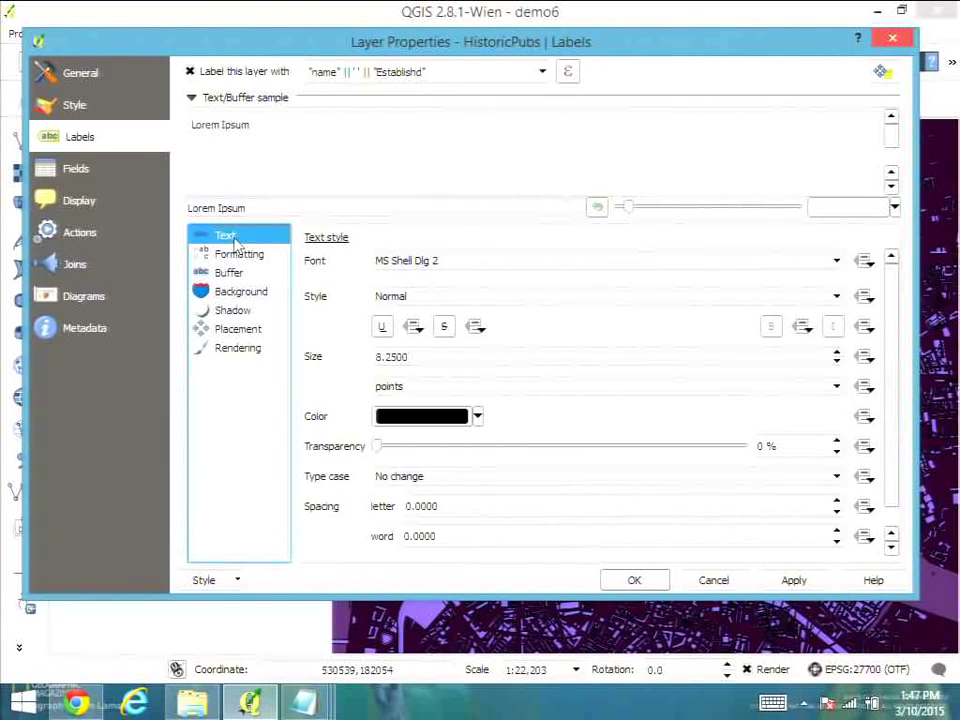
left_click(834, 264)
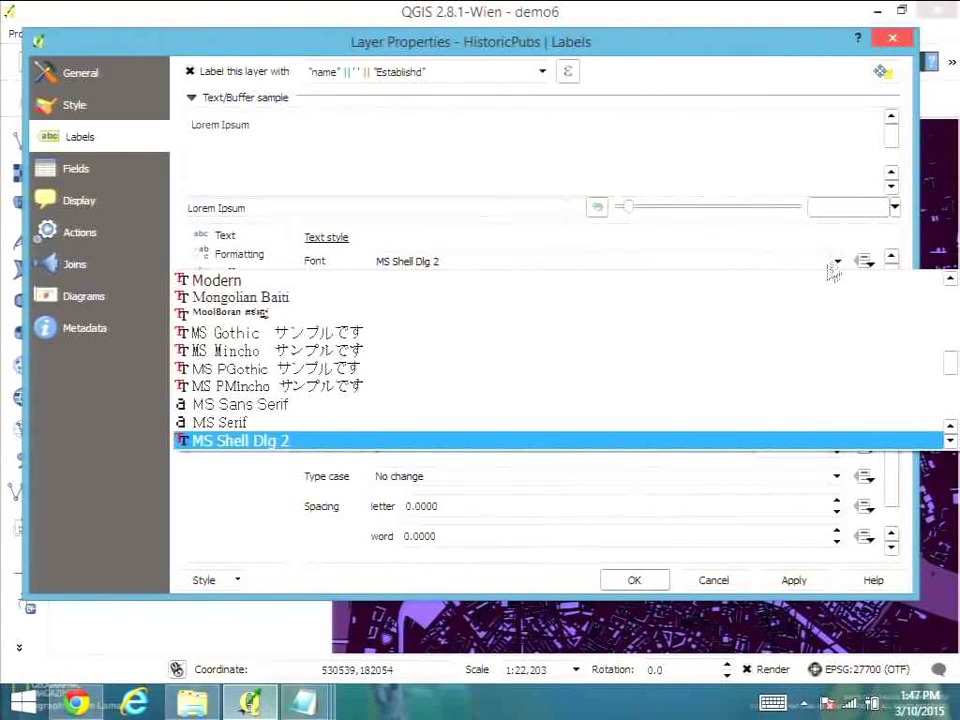
key("y")
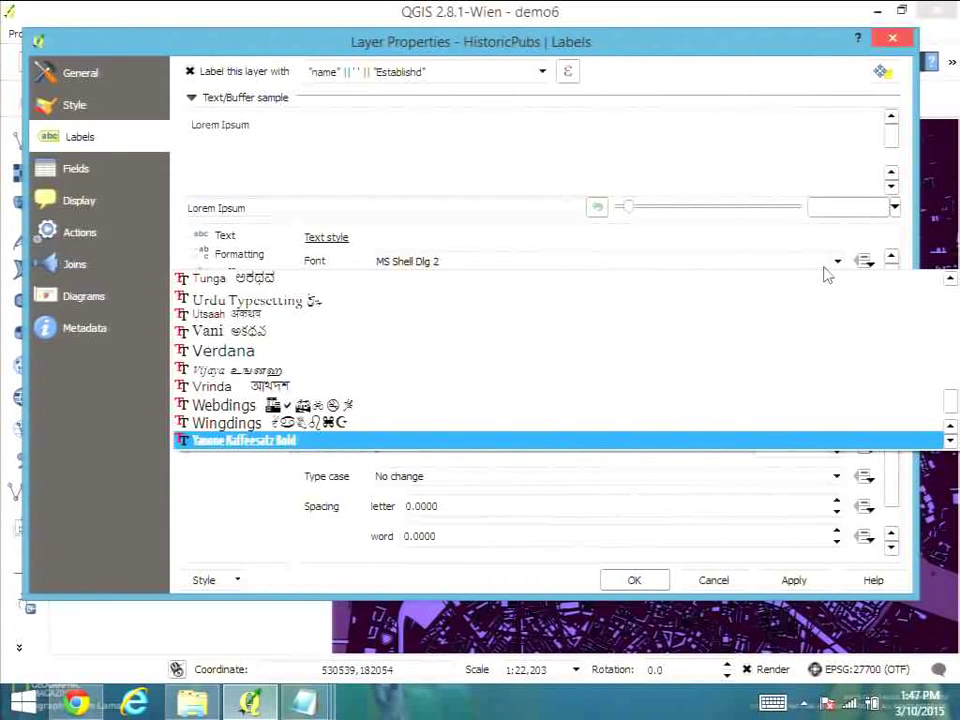
key("n")
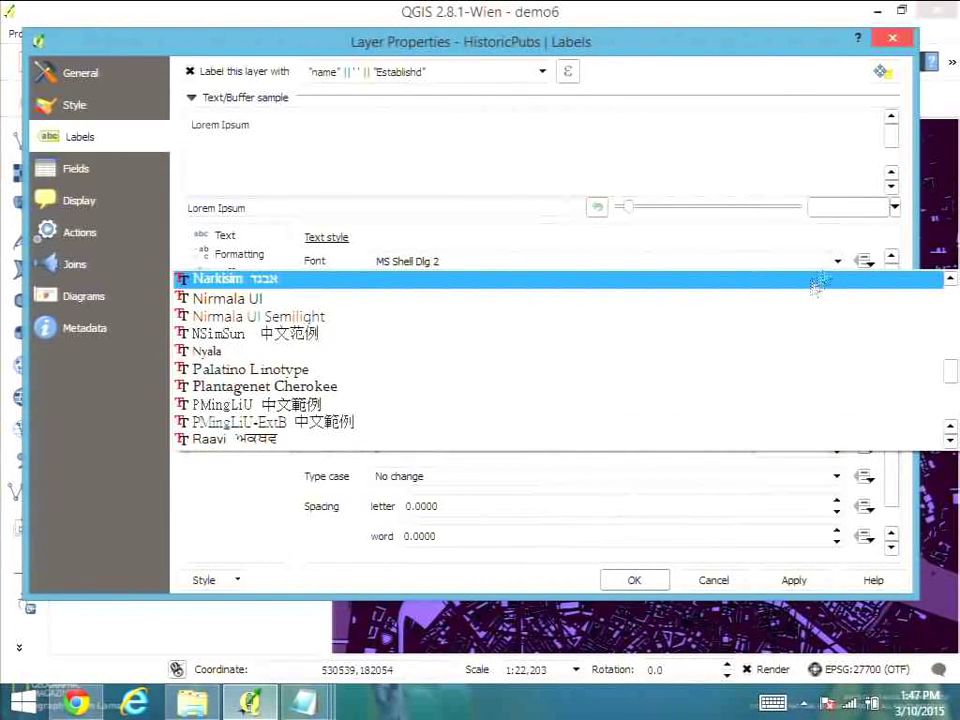
key("y")
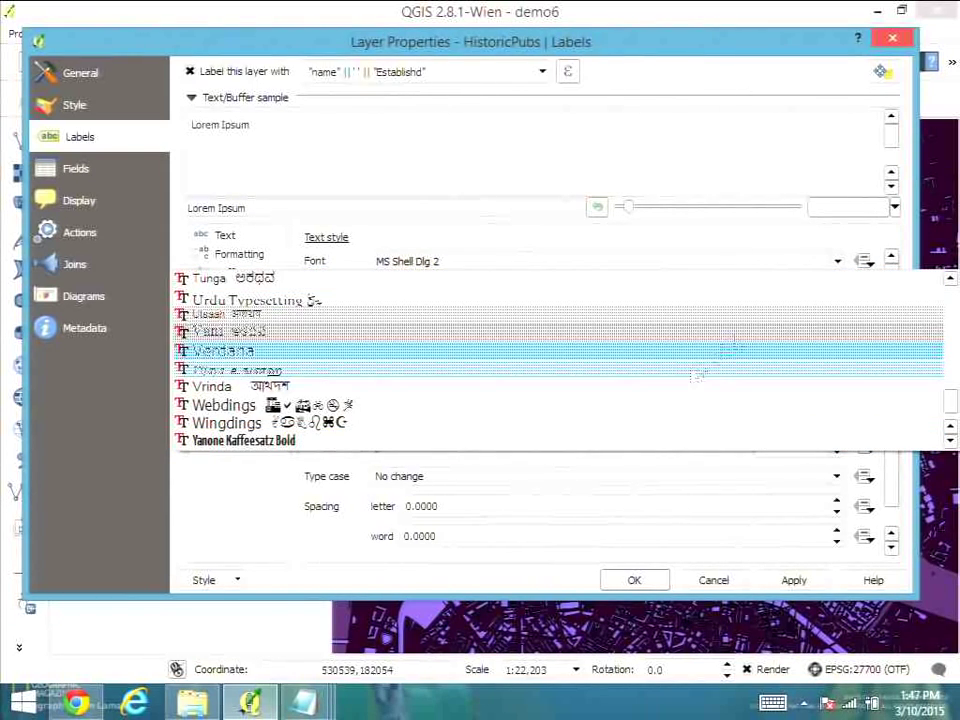
left_click(664, 440)
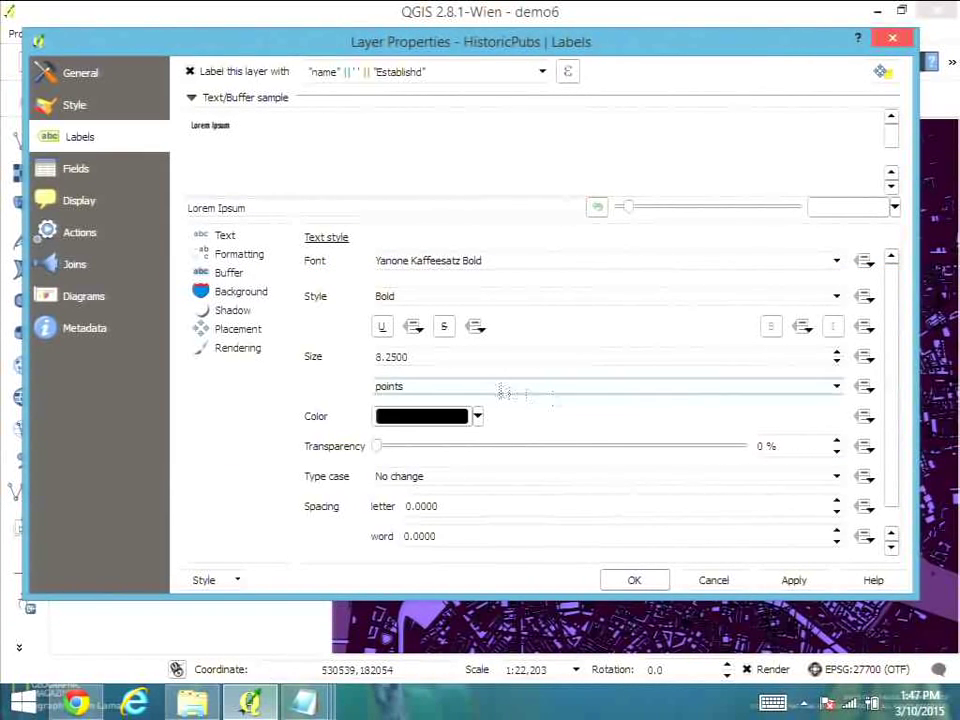
left_click_drag(422, 356, 342, 360)
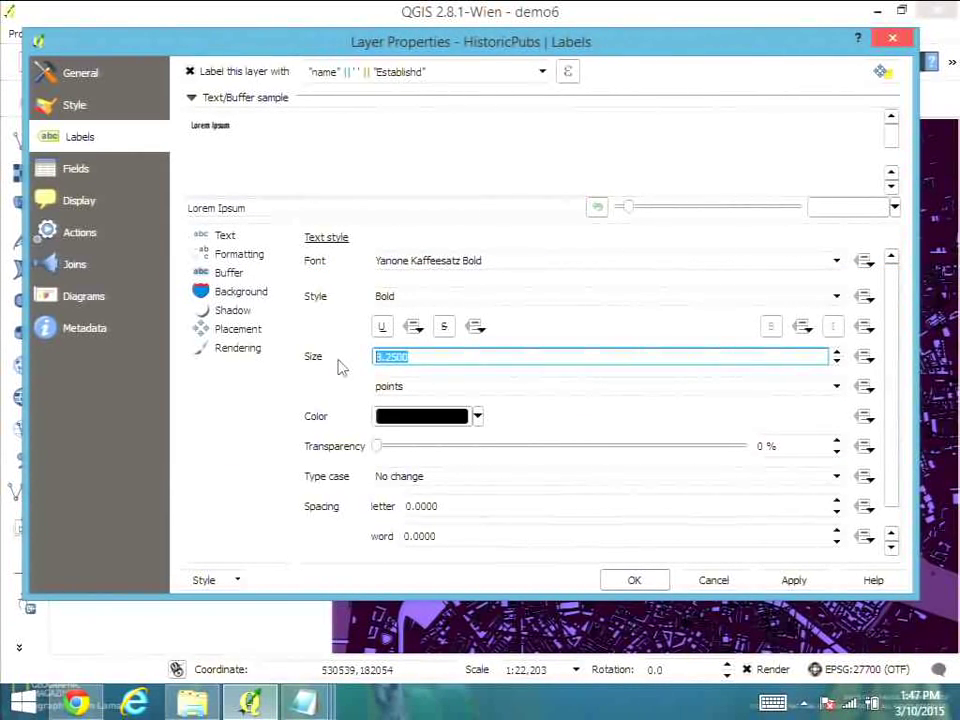
type("14")
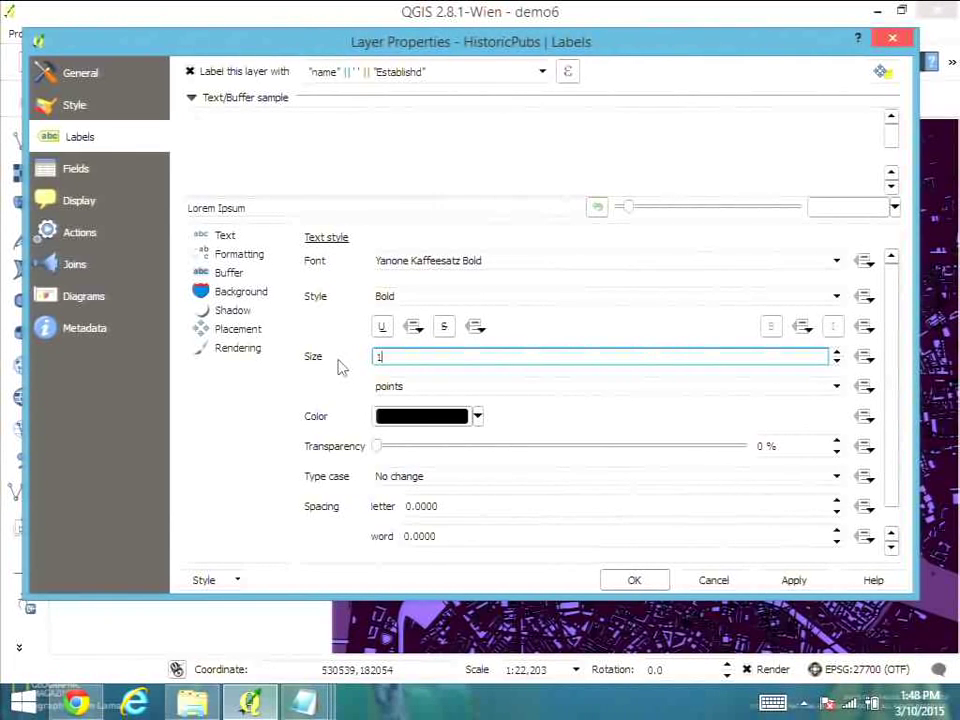
left_click(478, 417)
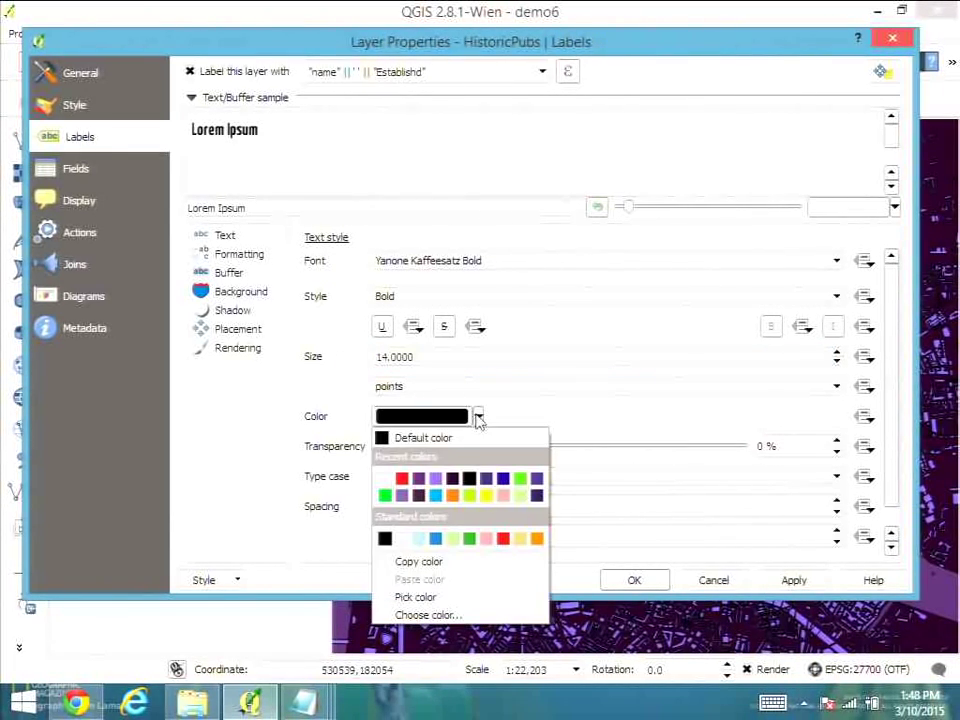
left_click(390, 481)
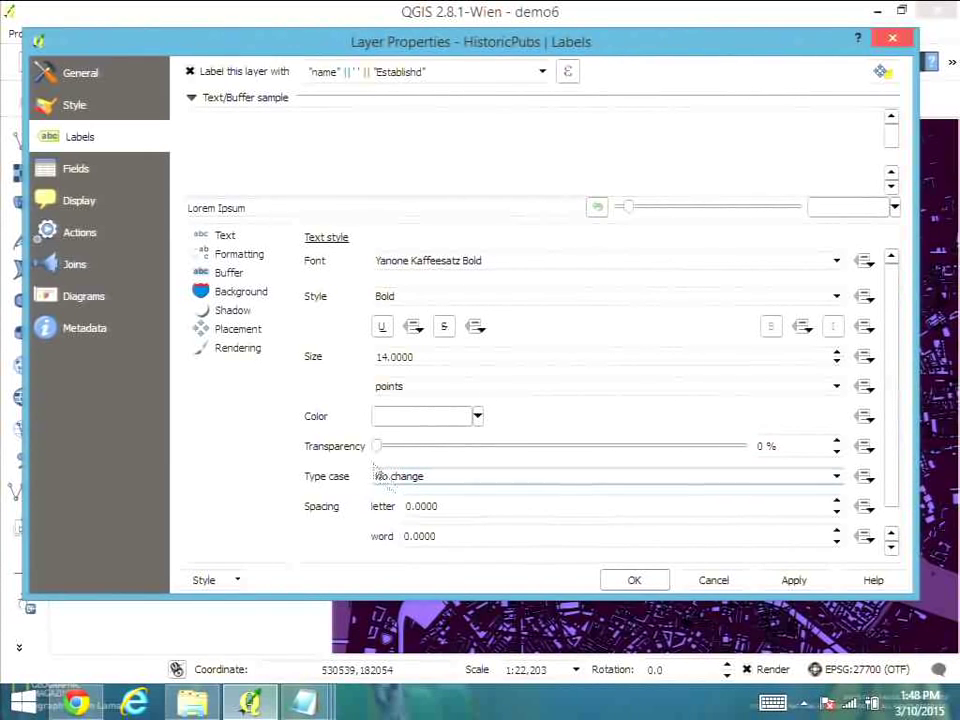
left_click(240, 258)
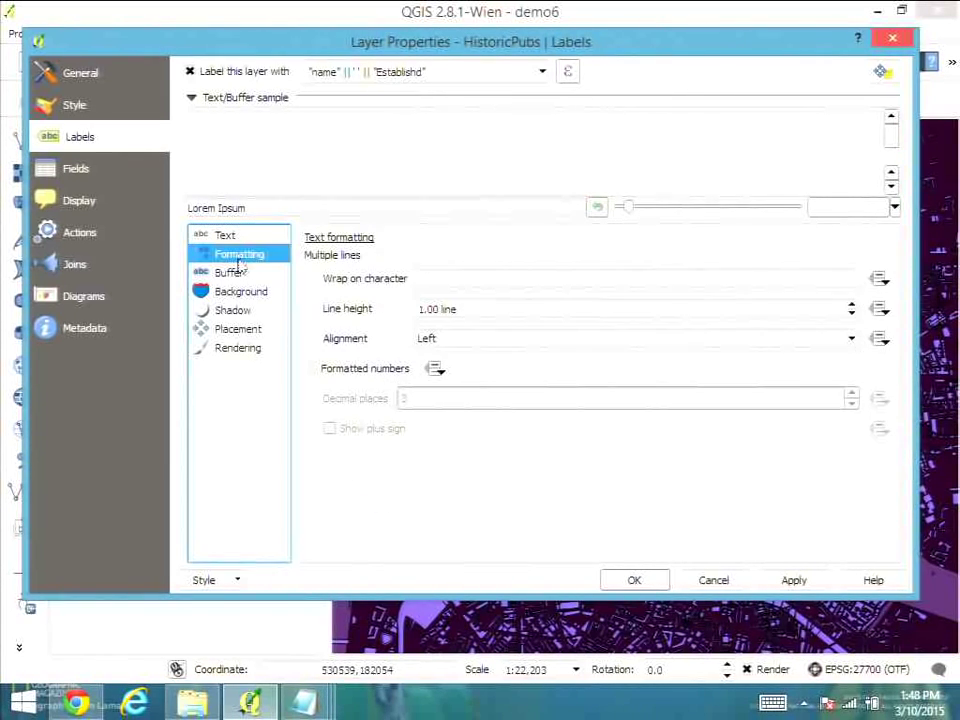
Step: Center-align the multi-line pub labels and apply the text style to the map
left_click(481, 280)
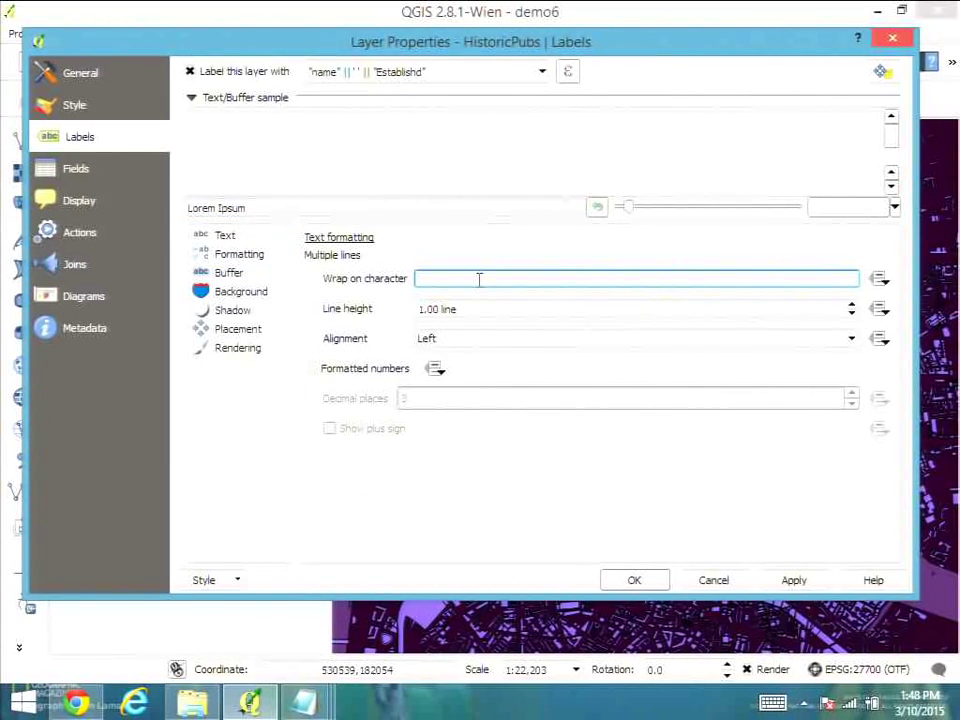
left_click(793, 580)
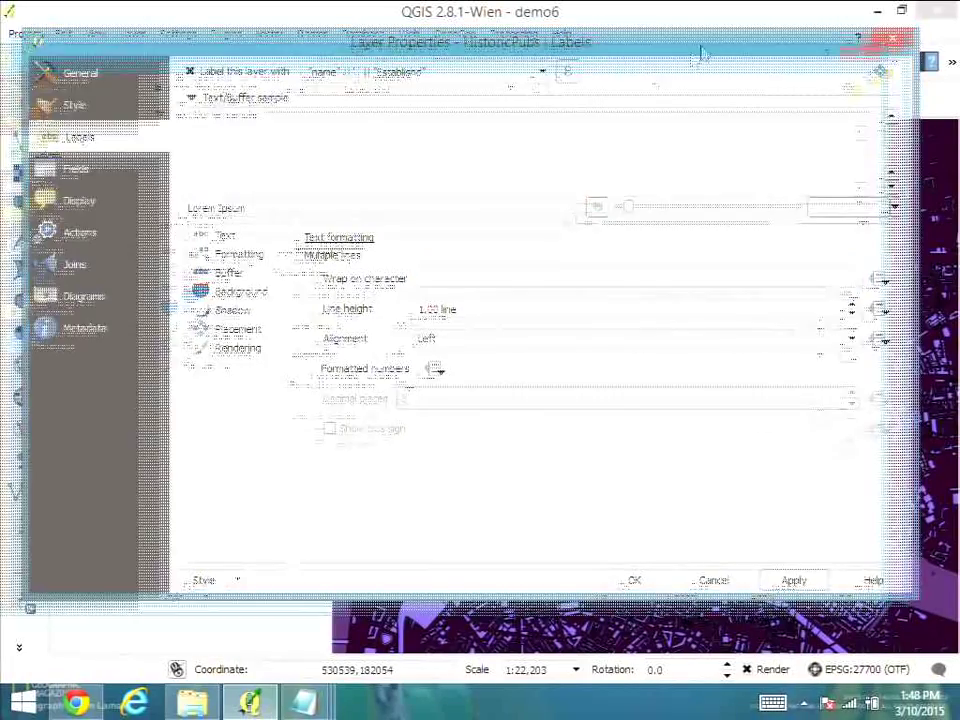
left_click_drag(703, 53, 3, 193)
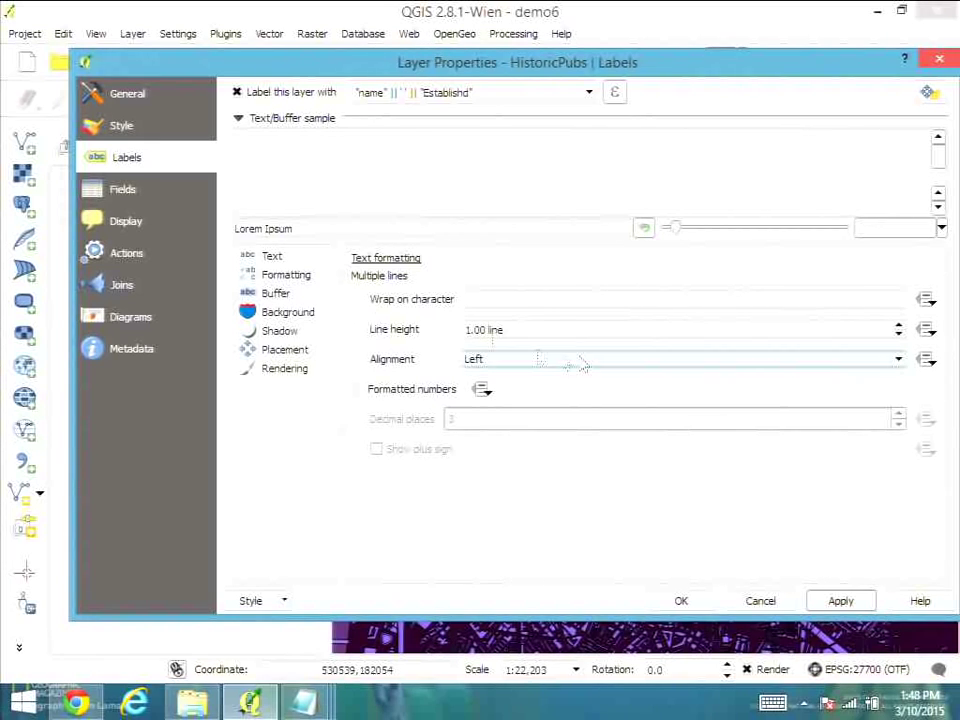
left_click(527, 297)
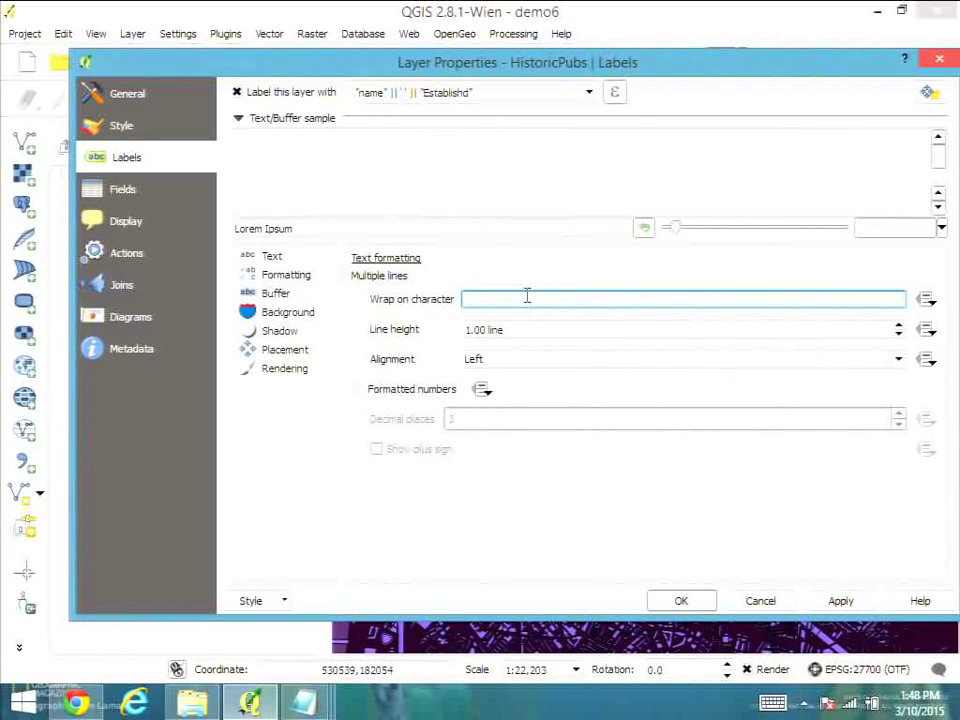
left_click(536, 359)
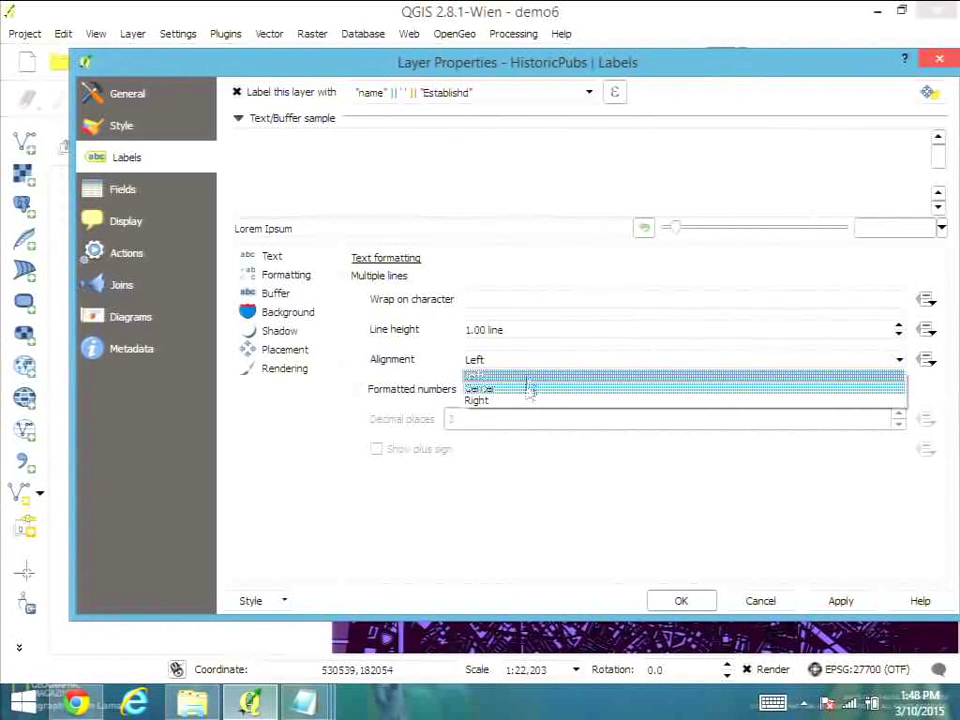
left_click(529, 387)
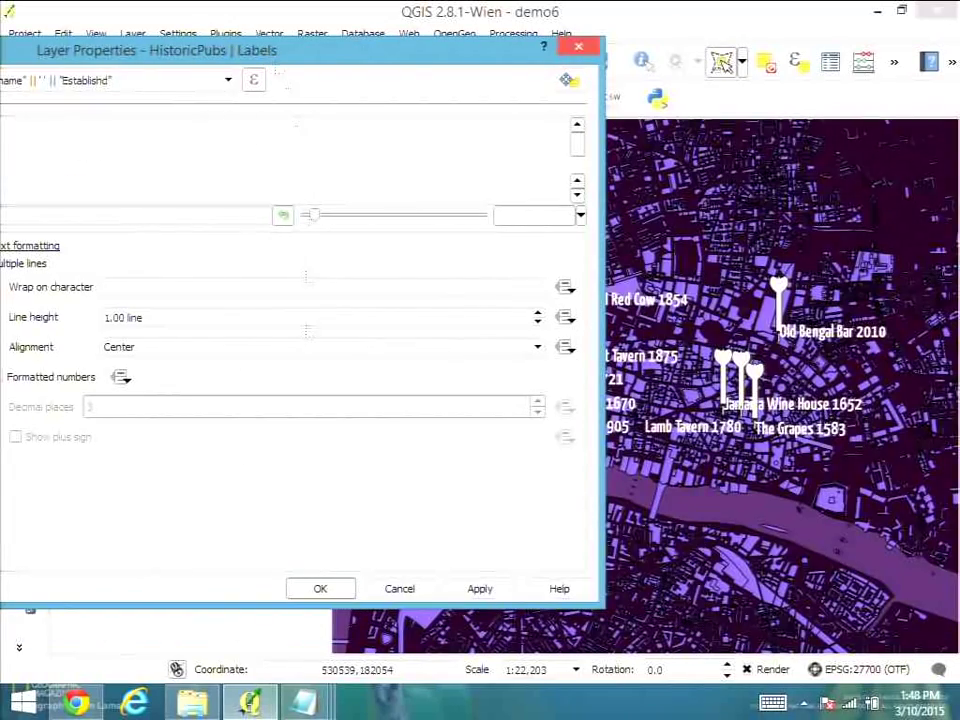
left_click(468, 591)
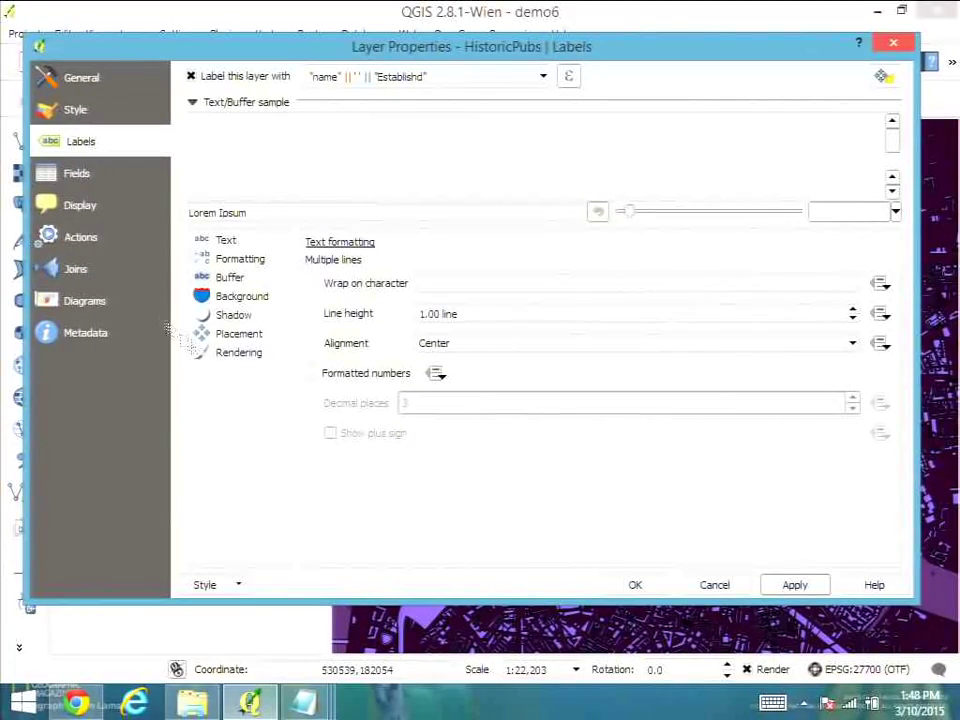
Step: Place the pub labels offset from their points and apply the change
left_click(248, 334)
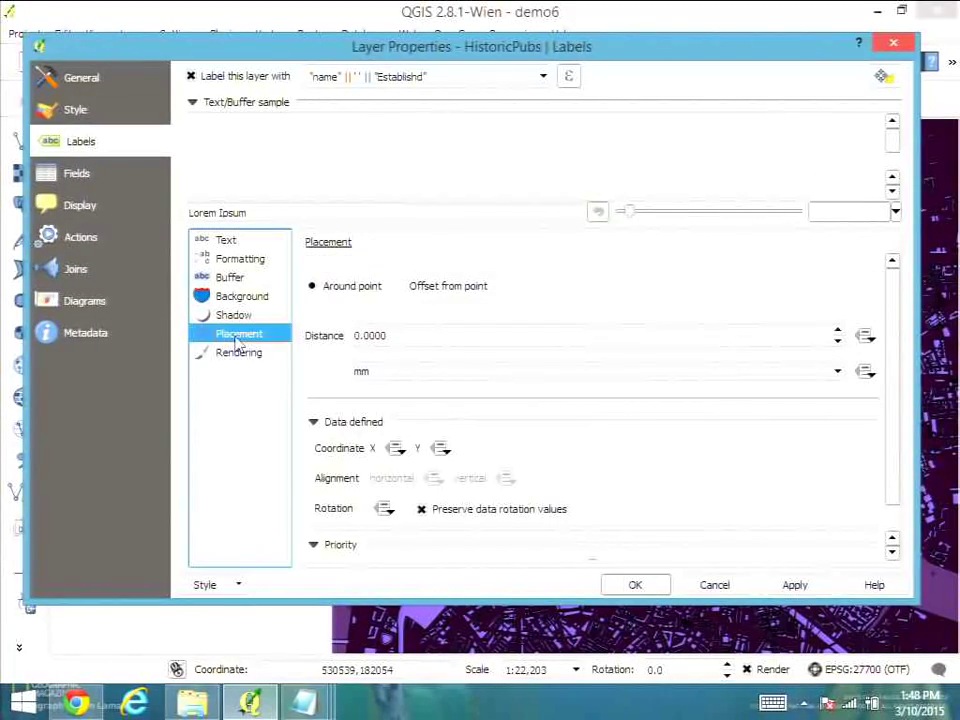
left_click(401, 288)
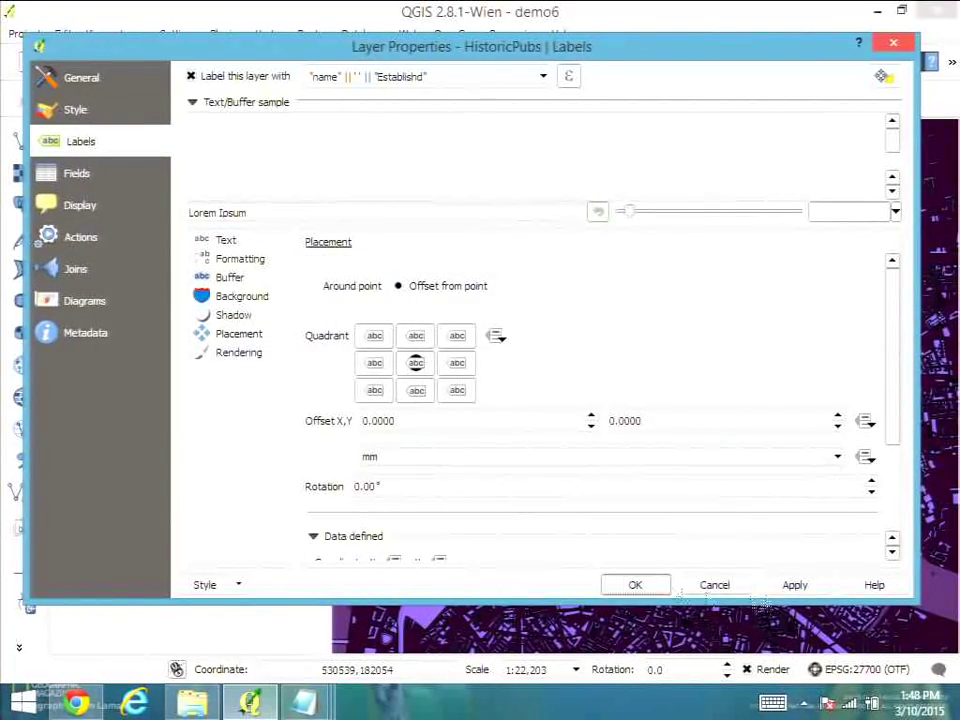
left_click(790, 588)
left_click_drag(670, 55, 695, 70)
Step: Turn on a 1 mm text buffer around the pub labels
left_click(253, 296)
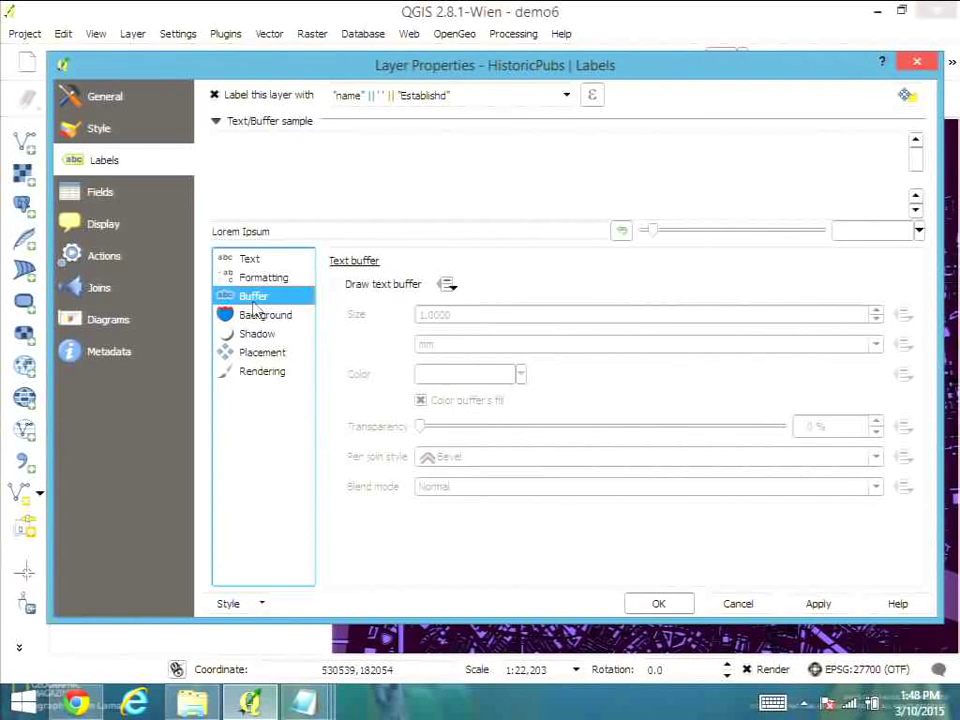
left_click(336, 285)
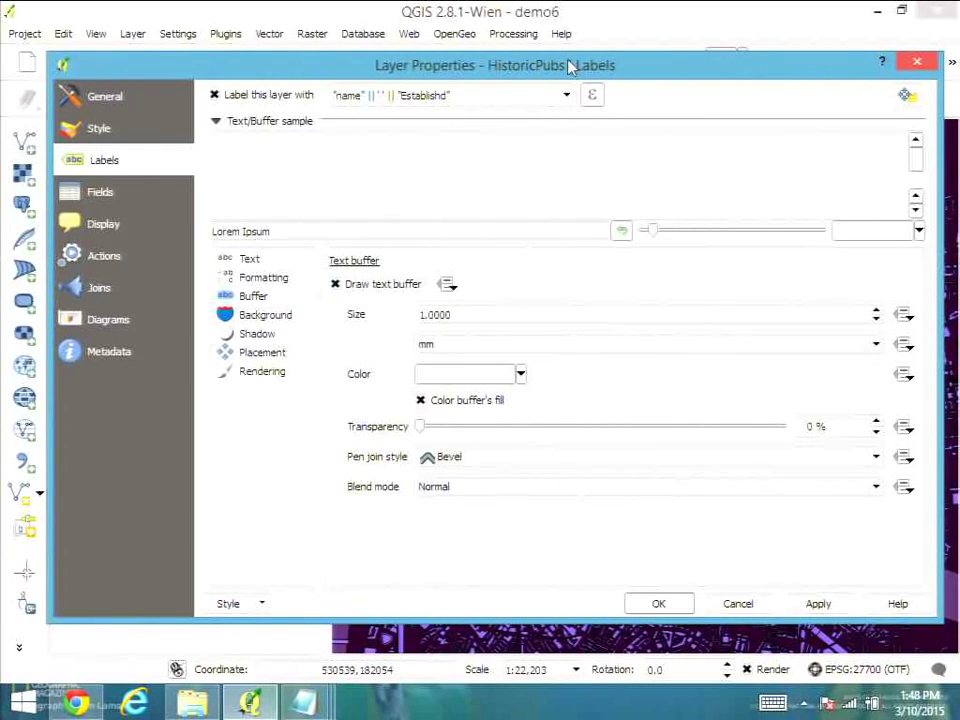
left_click_drag(430, 58, 230, 62)
left_click_drag(358, 76, 308, 58)
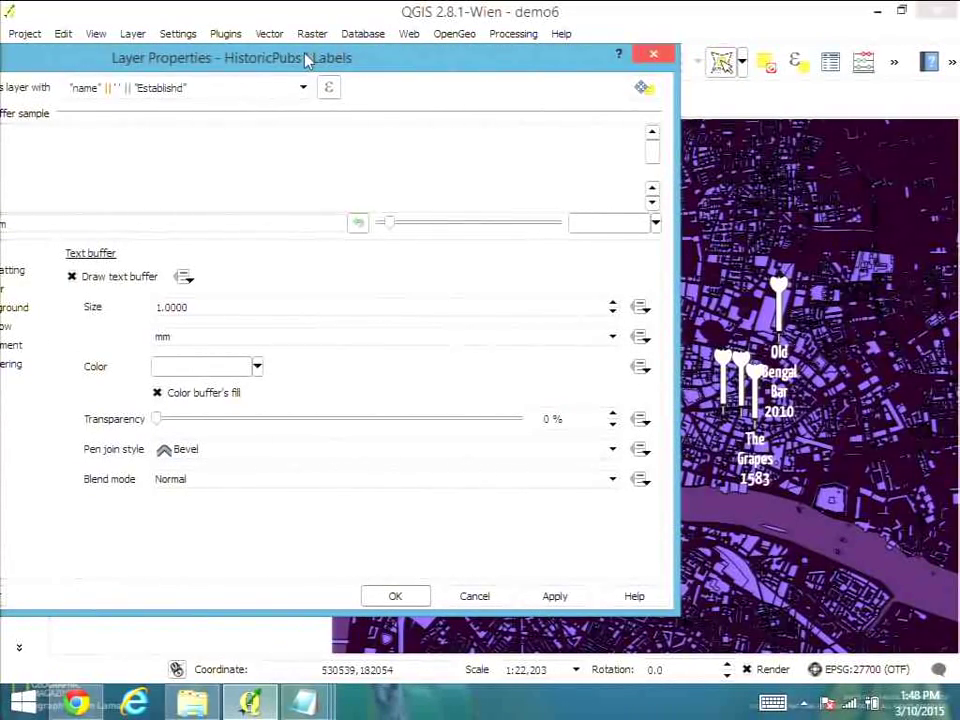
Step: Sample the map's dark purple as the buffer colour, apply it, and close the properties
left_click(257, 367)
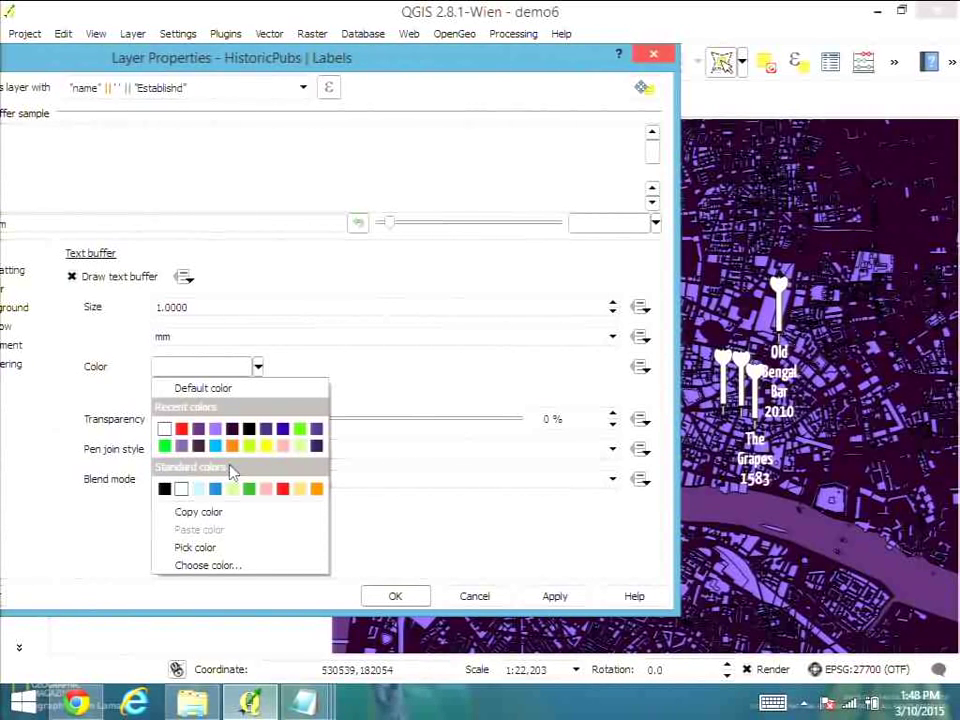
left_click(215, 550)
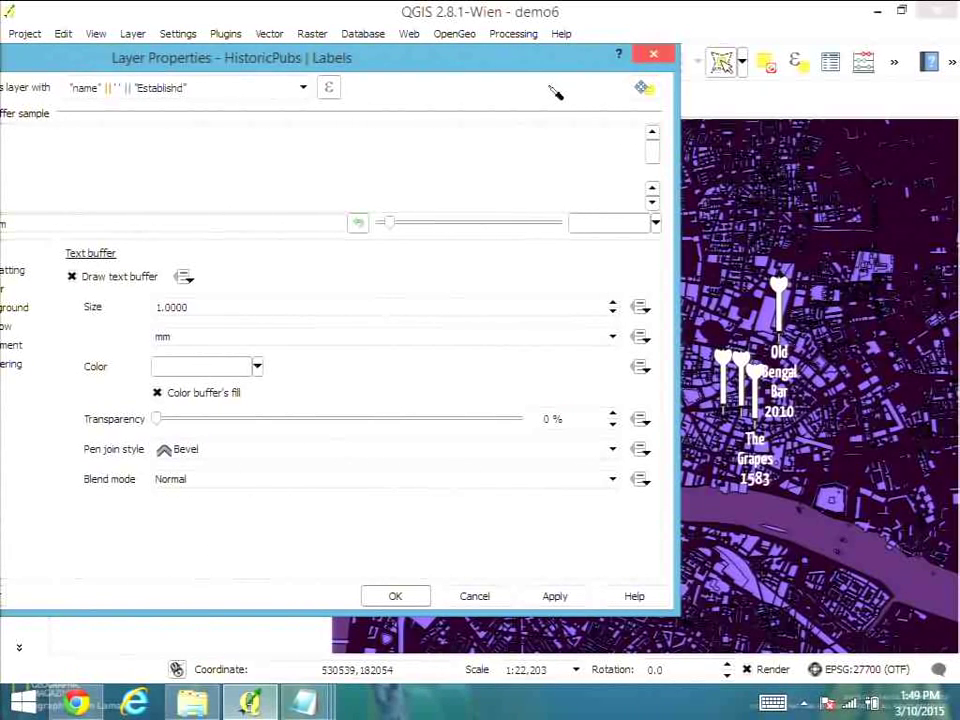
left_click(897, 236)
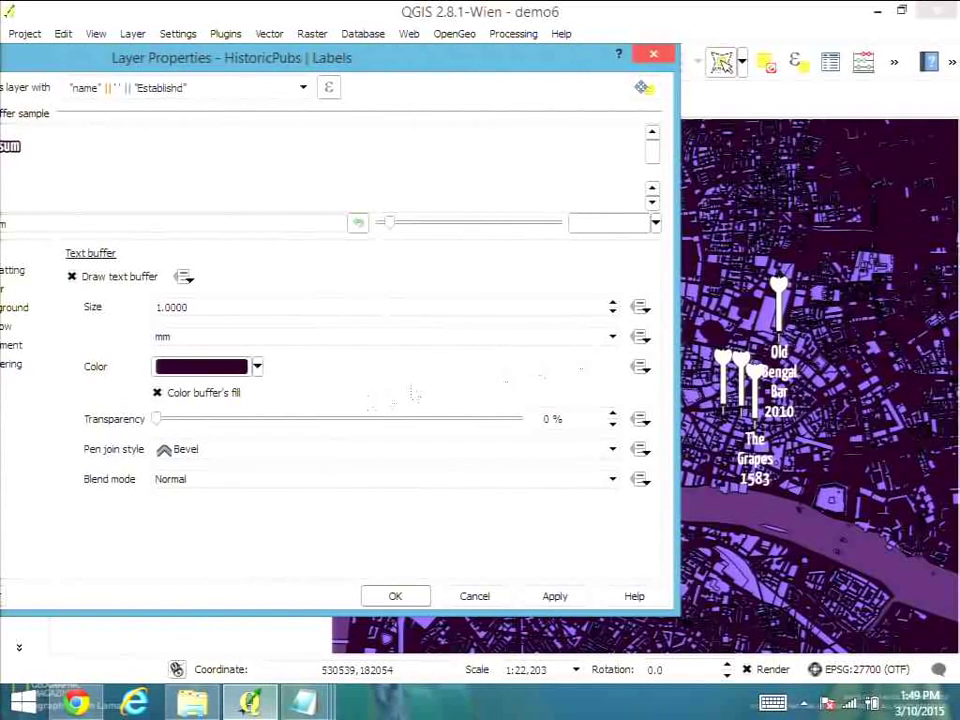
left_click_drag(312, 67, 492, 60)
left_click(730, 590)
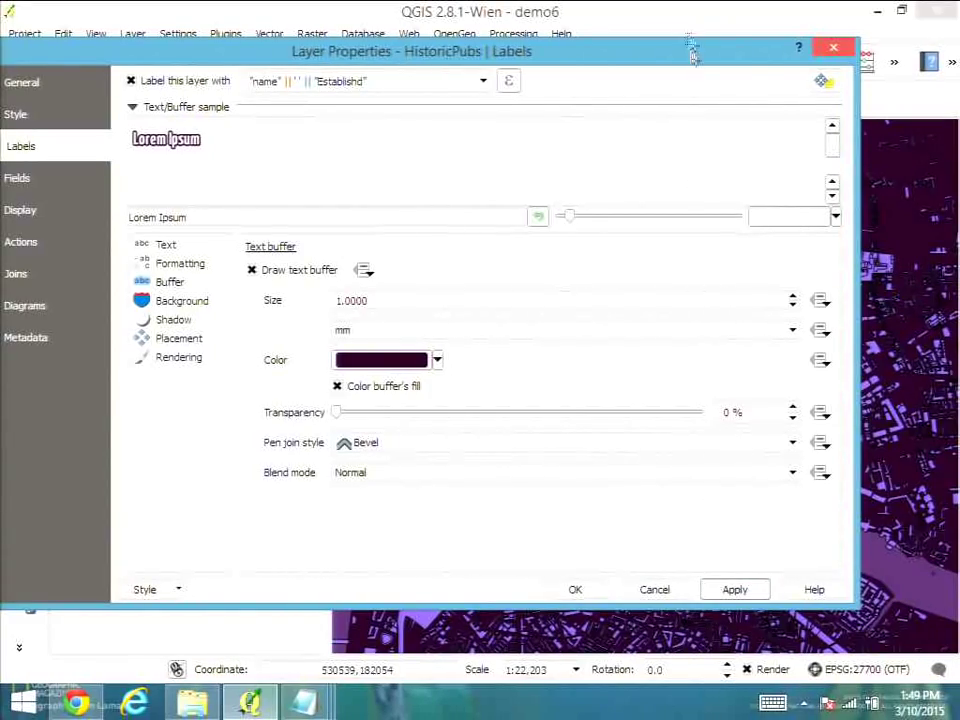
left_click_drag(691, 63, 752, 73)
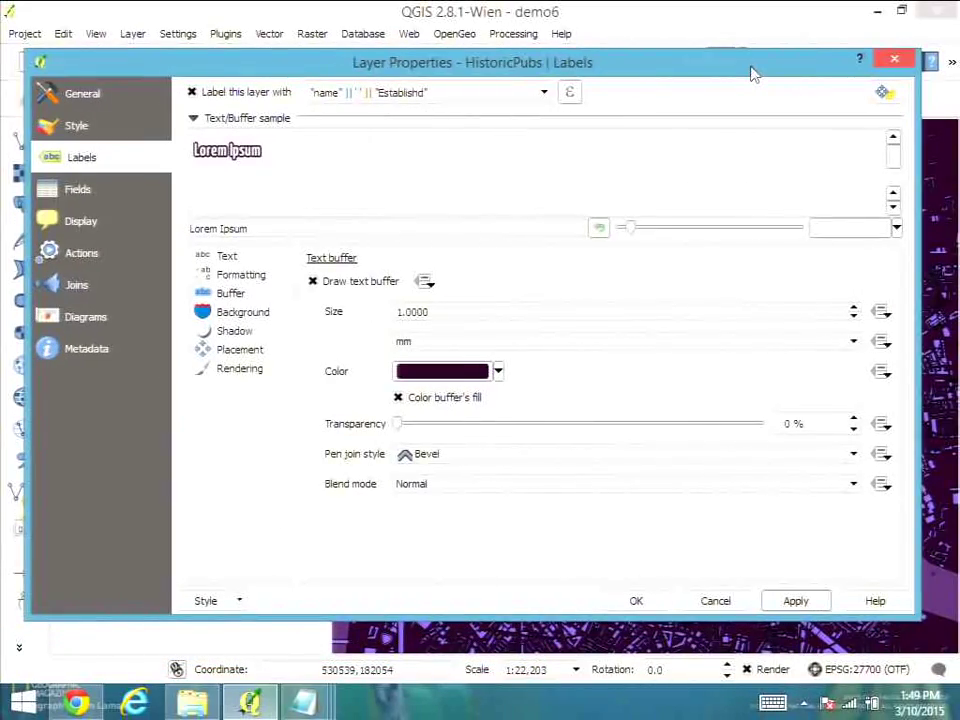
left_click(634, 601)
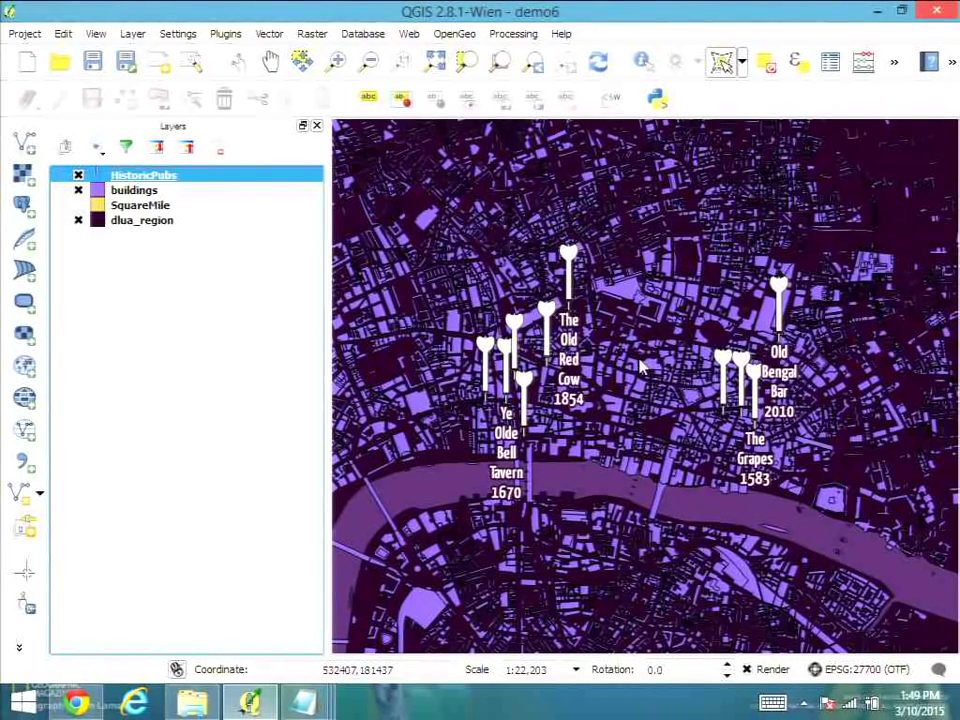
Step: Advance the Google Slides deck to slide 27, 'inverted shapeburst demo', then return to QGIS
key("alt+Tab")
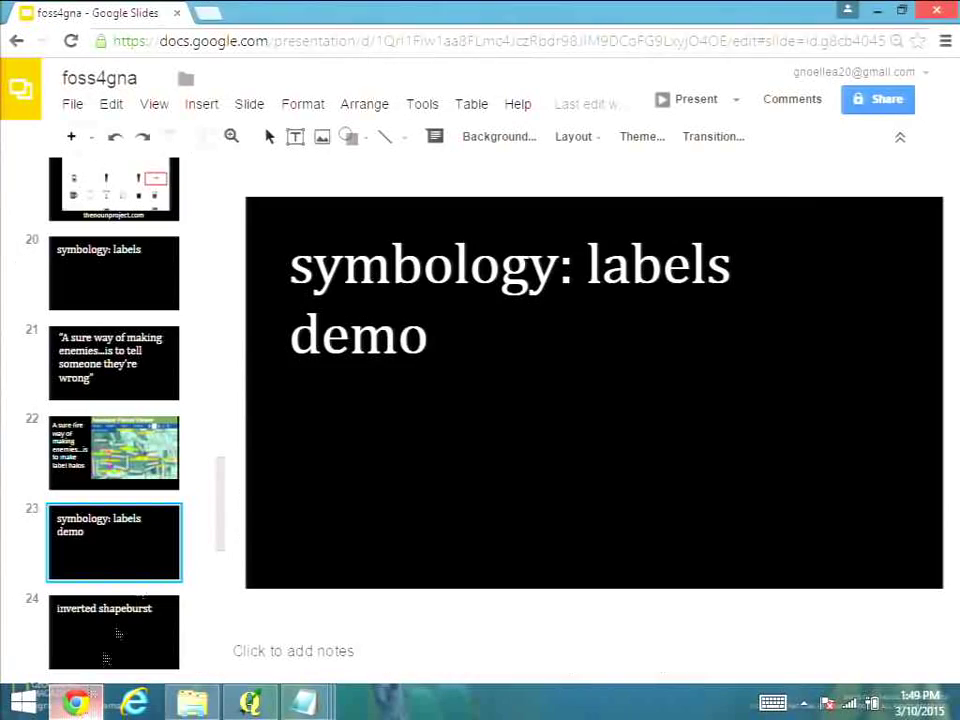
scroll(218, 515, "down", 2)
left_click(145, 455)
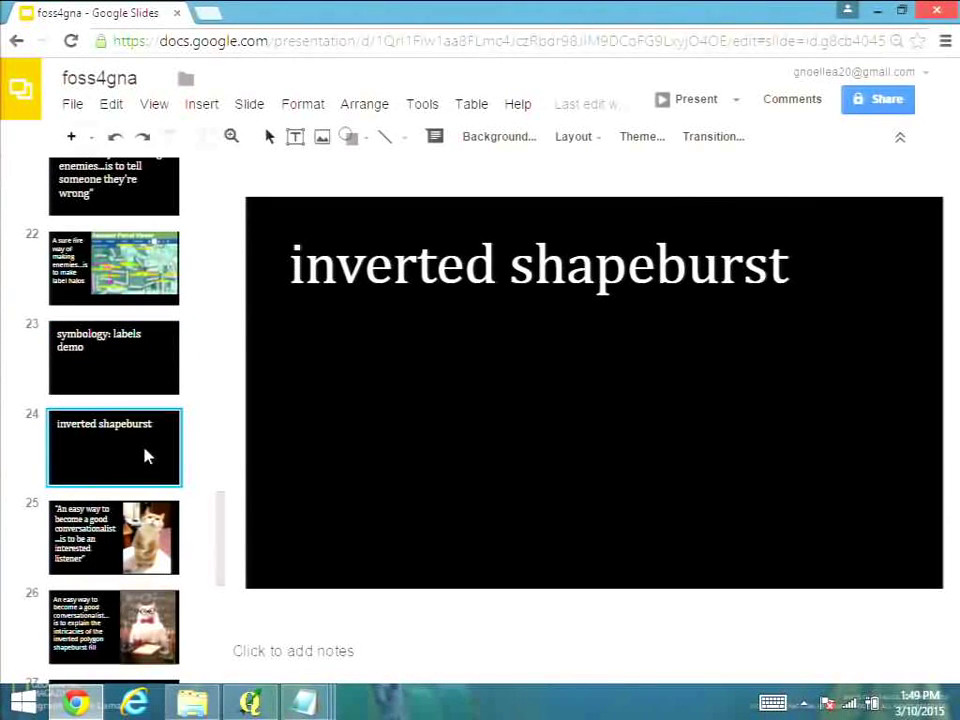
key("Down")
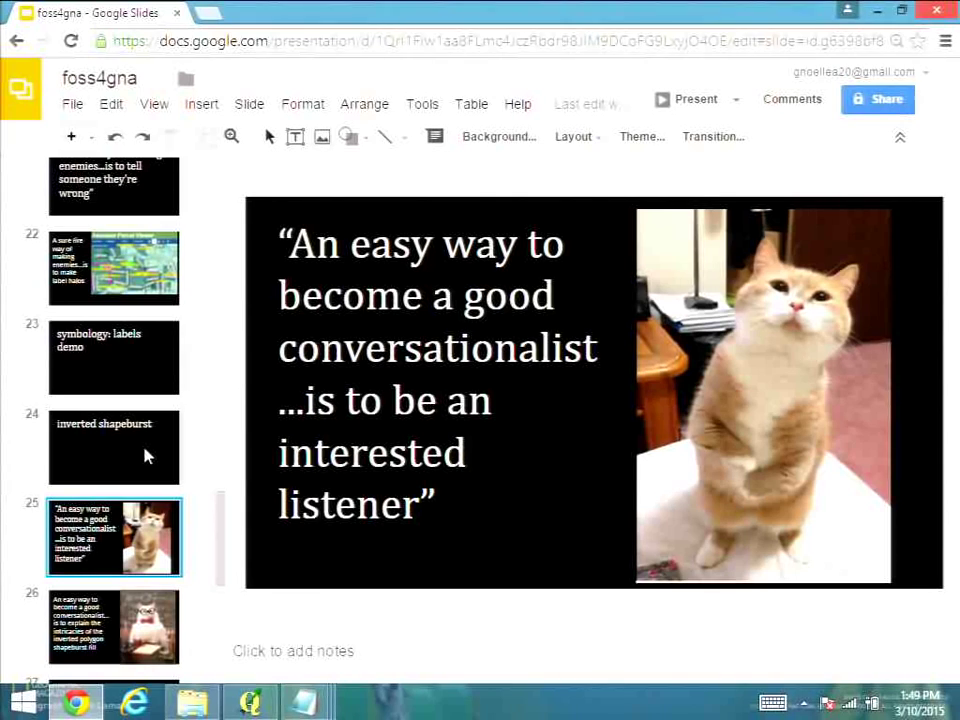
key("Down")
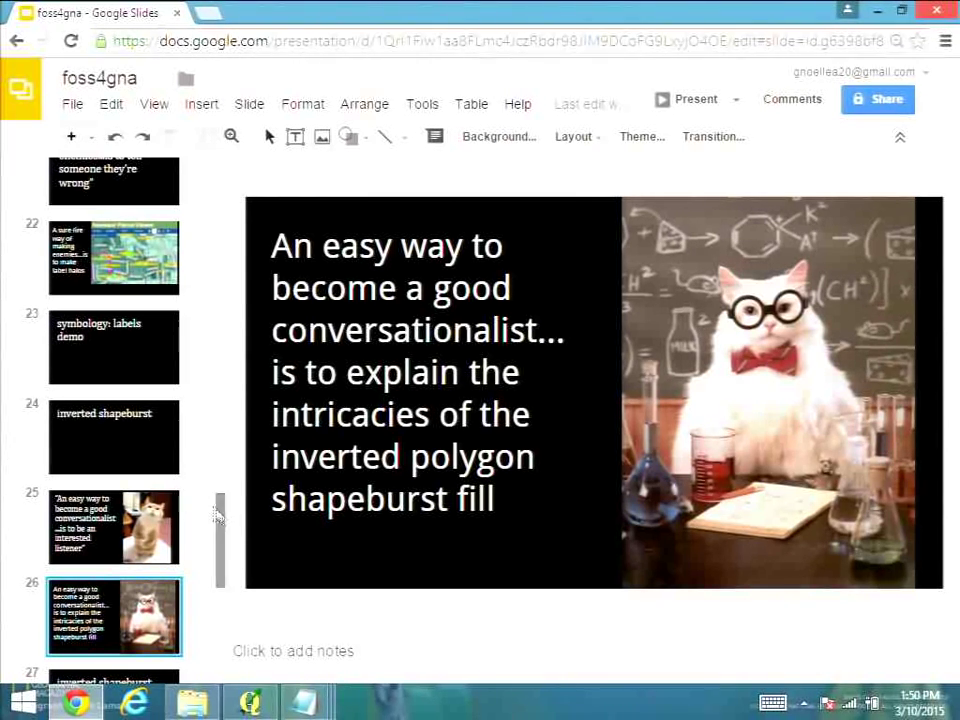
left_click_drag(219, 520, 214, 582)
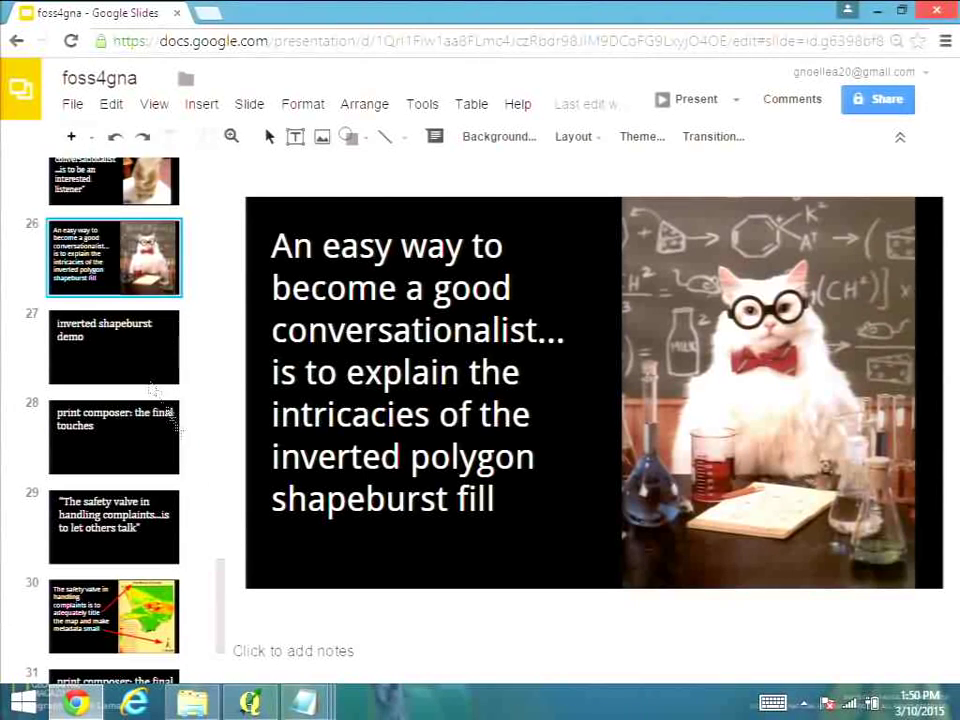
left_click(128, 364)
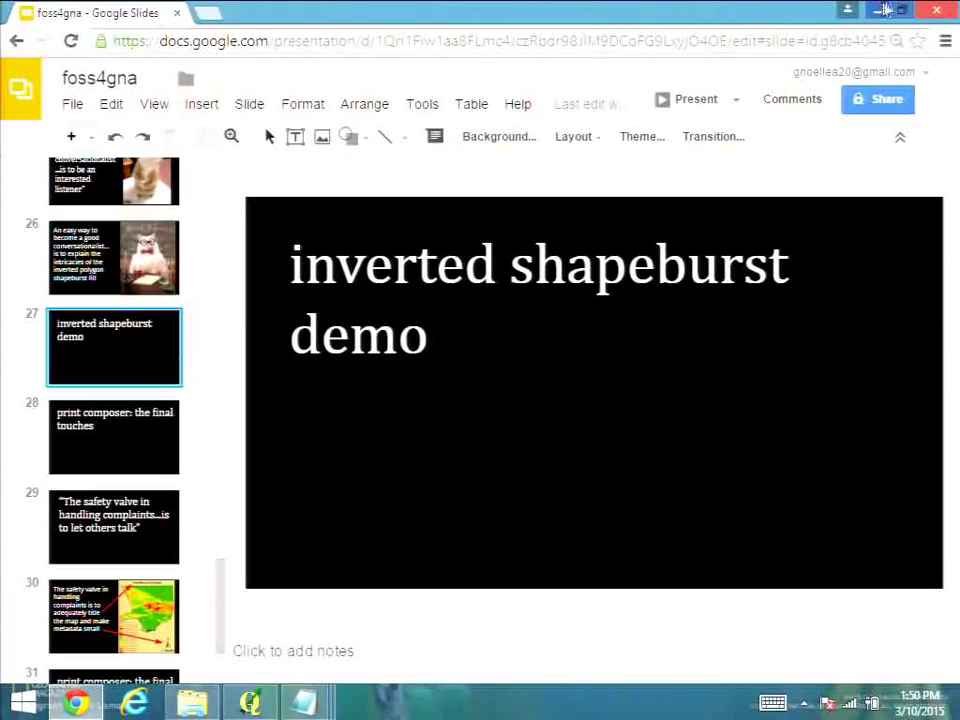
left_click(931, 9)
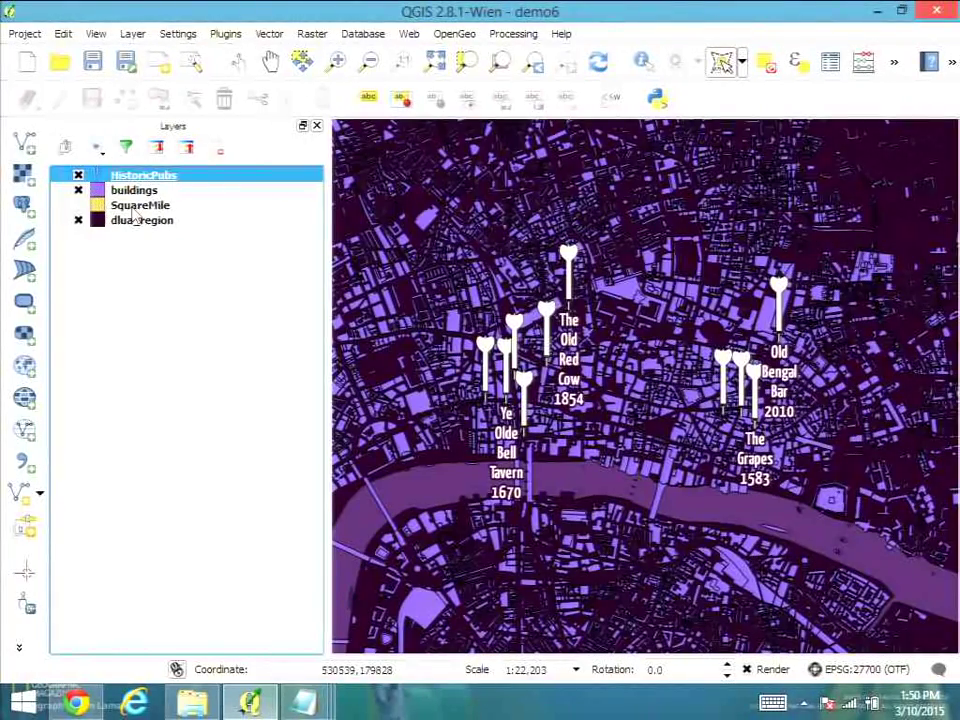
Step: Move SquareMile just below HistoricPubs and switch its renderer to Inverted polygons
left_click(131, 208)
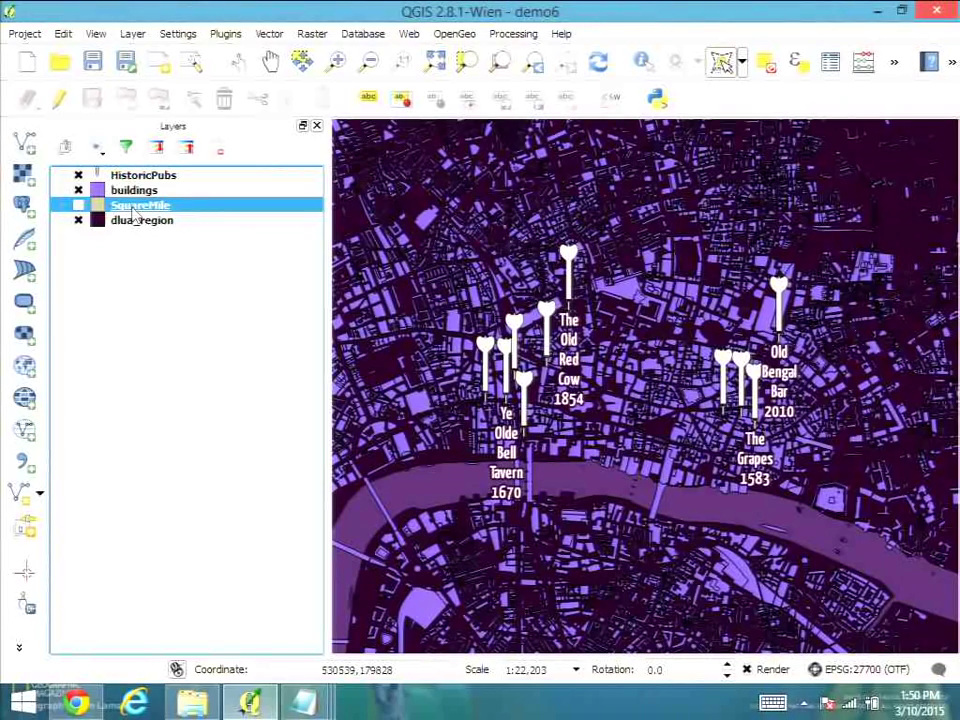
mouse_move(133, 215)
left_mouse_down()
mouse_move(133, 183)
mouse_move(132, 194)
left_mouse_up()
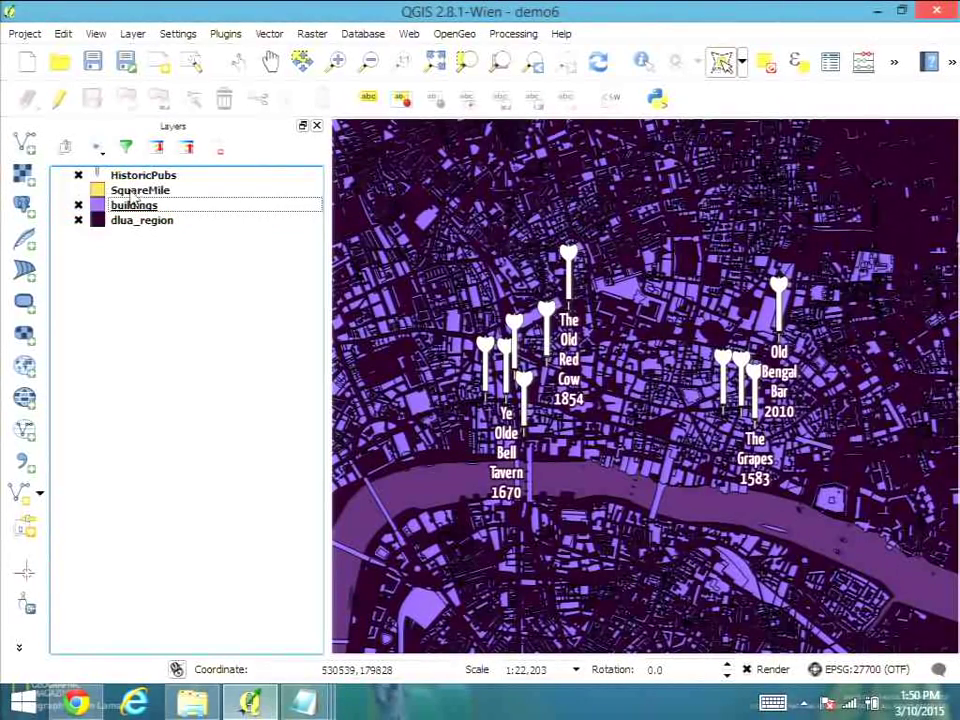
left_click(132, 193)
double_click(132, 194)
left_click(125, 124)
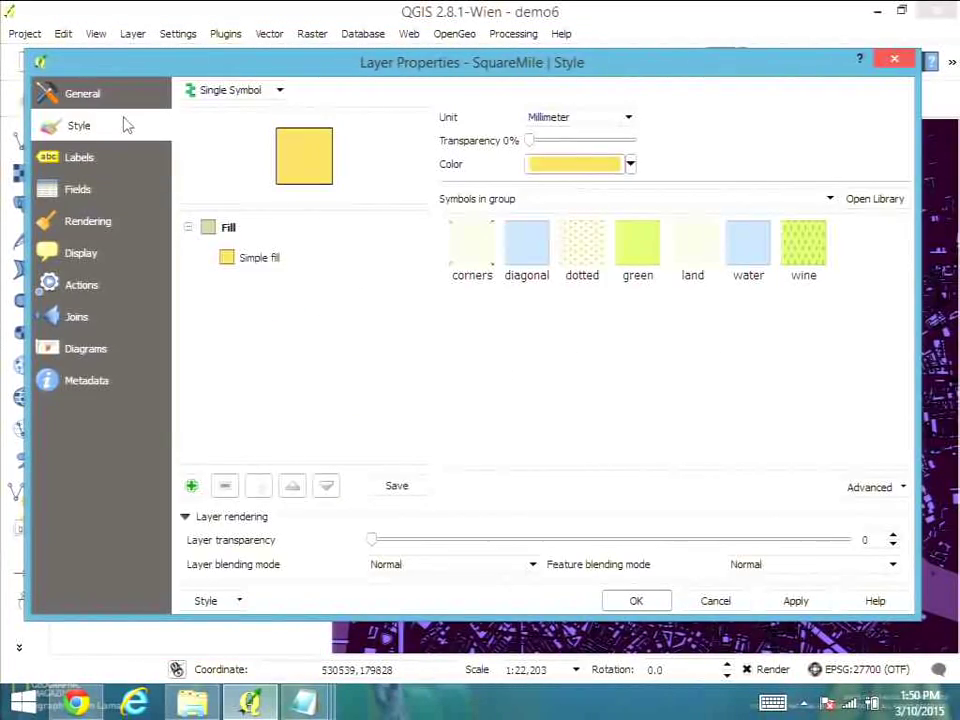
left_click(255, 257)
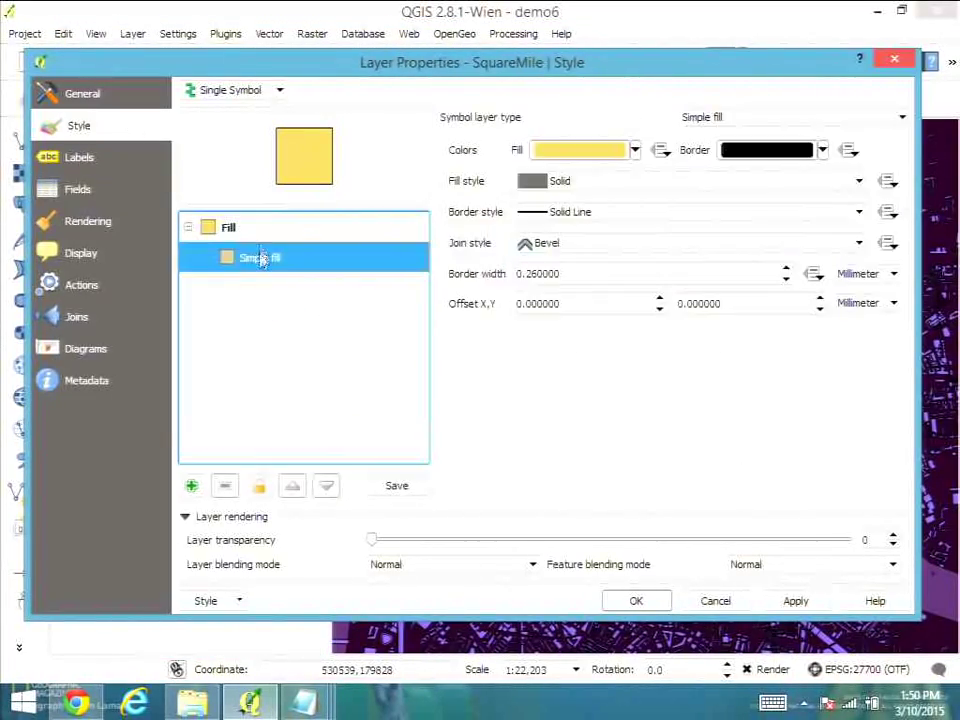
left_click(280, 91)
left_click(246, 179)
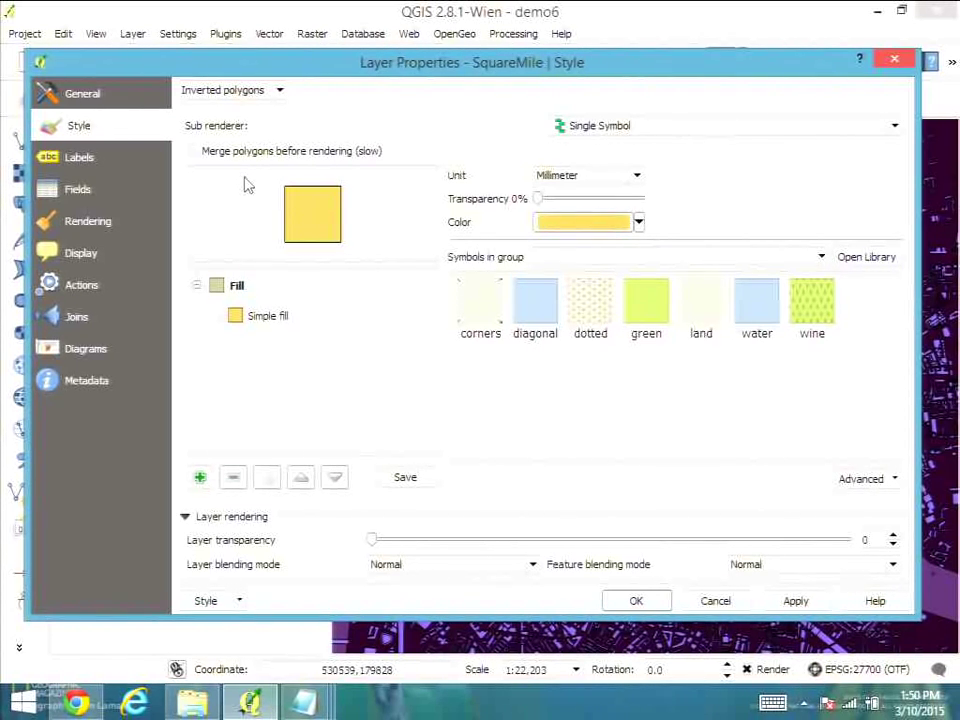
Step: Change SquareMile's fill to a Shapeburst fill with both gradient colours transparent
left_click(268, 317)
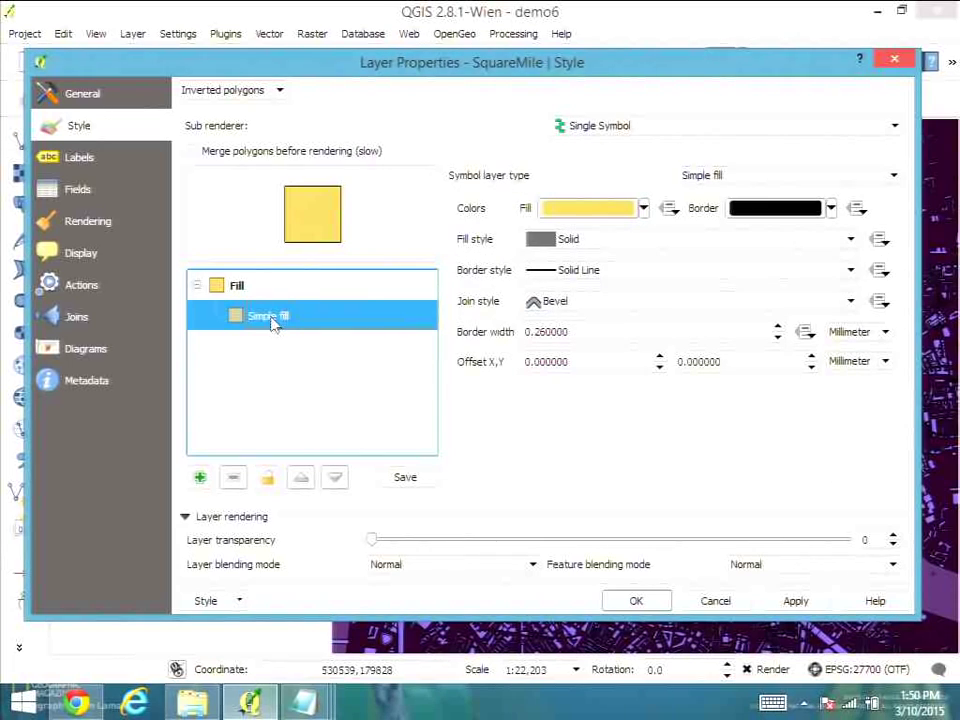
left_click(894, 177)
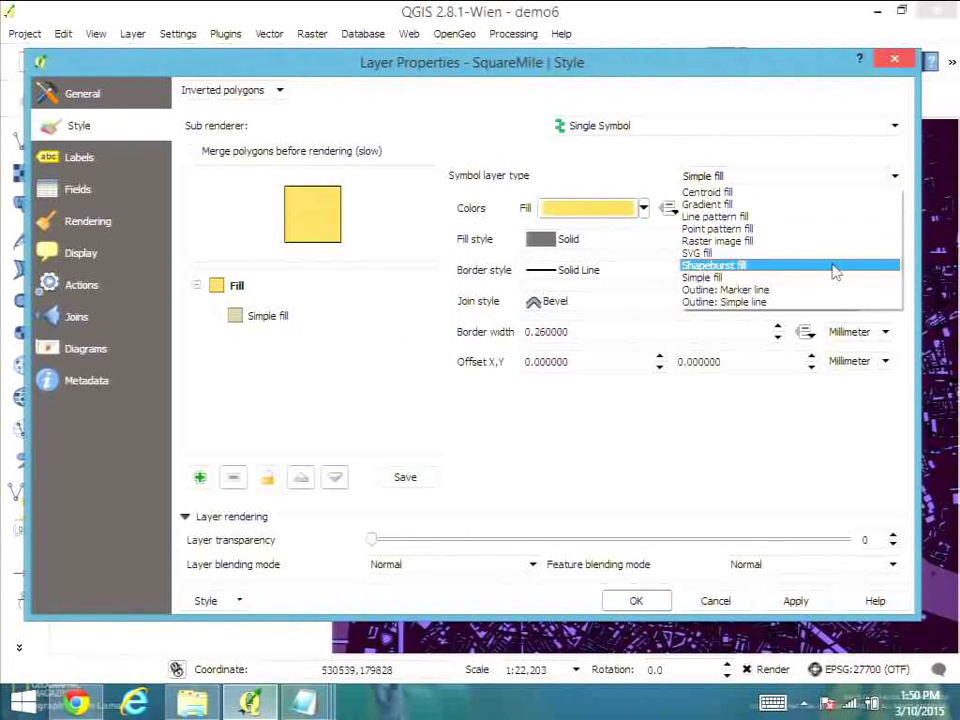
left_click(835, 267)
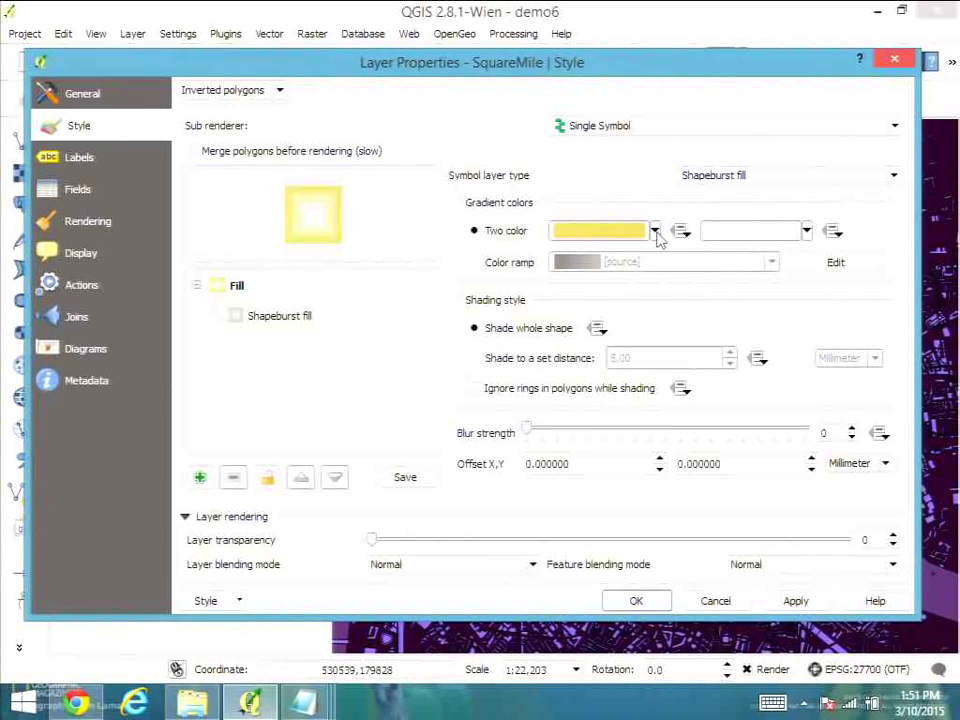
left_click(655, 231)
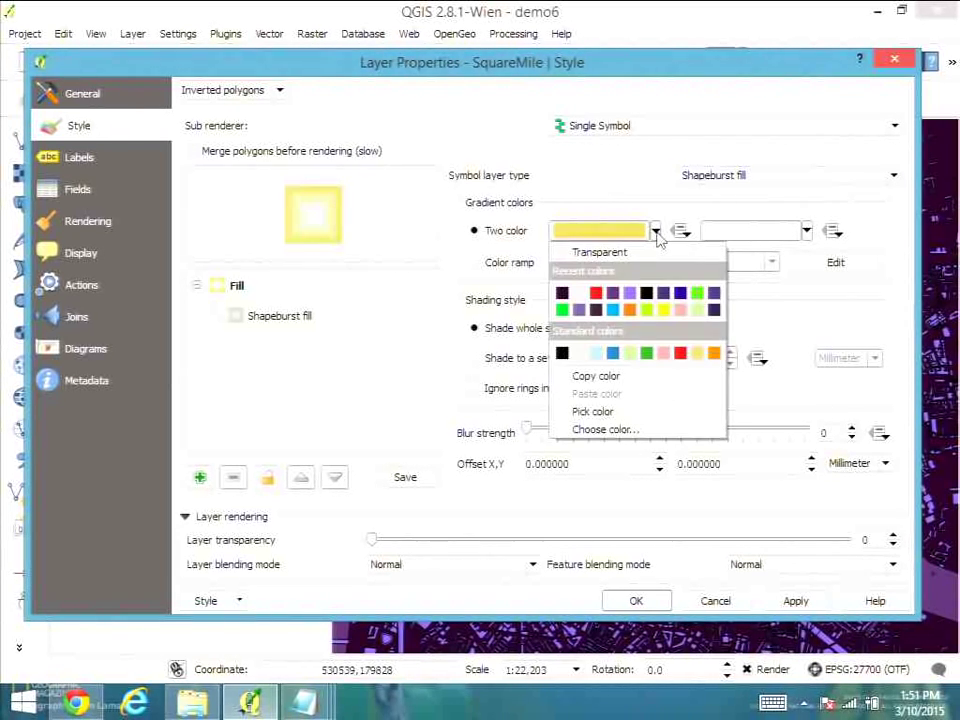
left_click(650, 251)
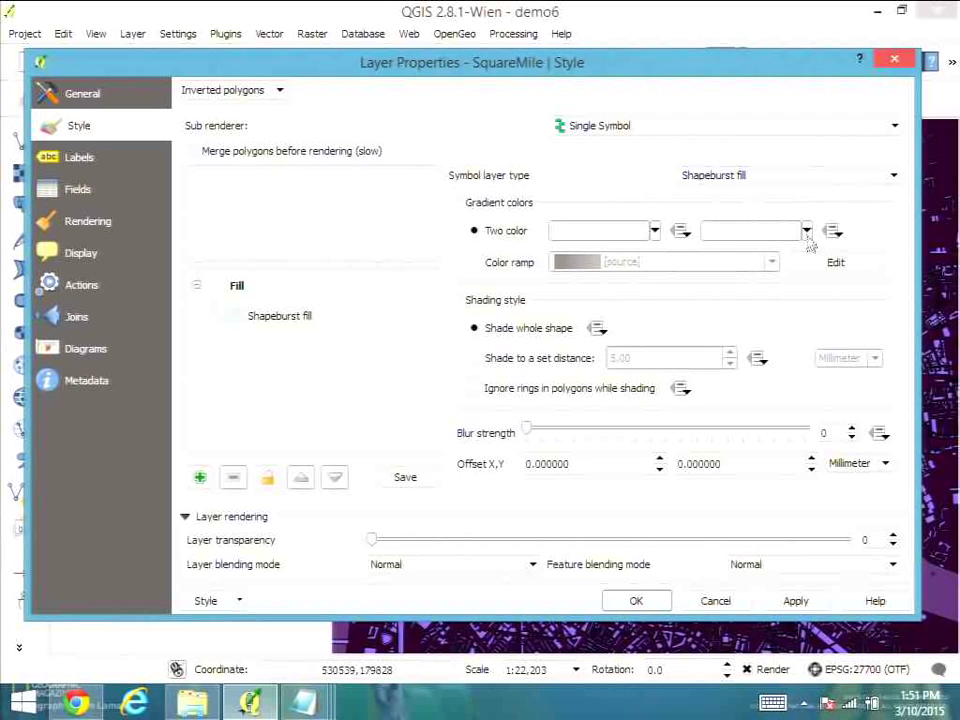
left_click(806, 231)
left_click(782, 252)
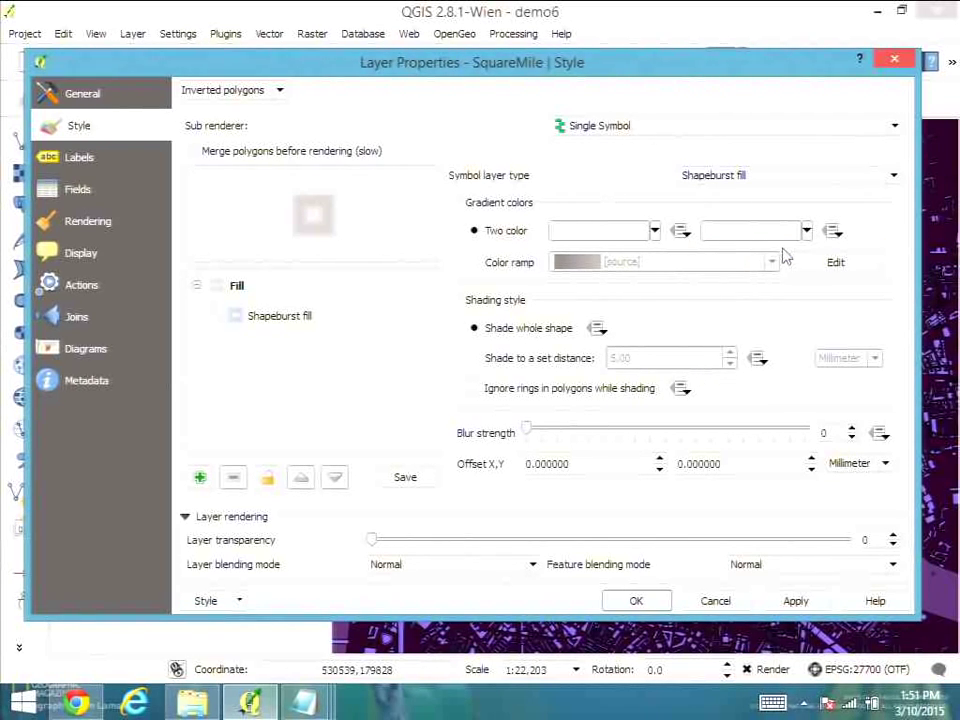
Step: Apply the Shapeburst style and show SquareMile, glowing white around the Square Mile edge
left_click(638, 602)
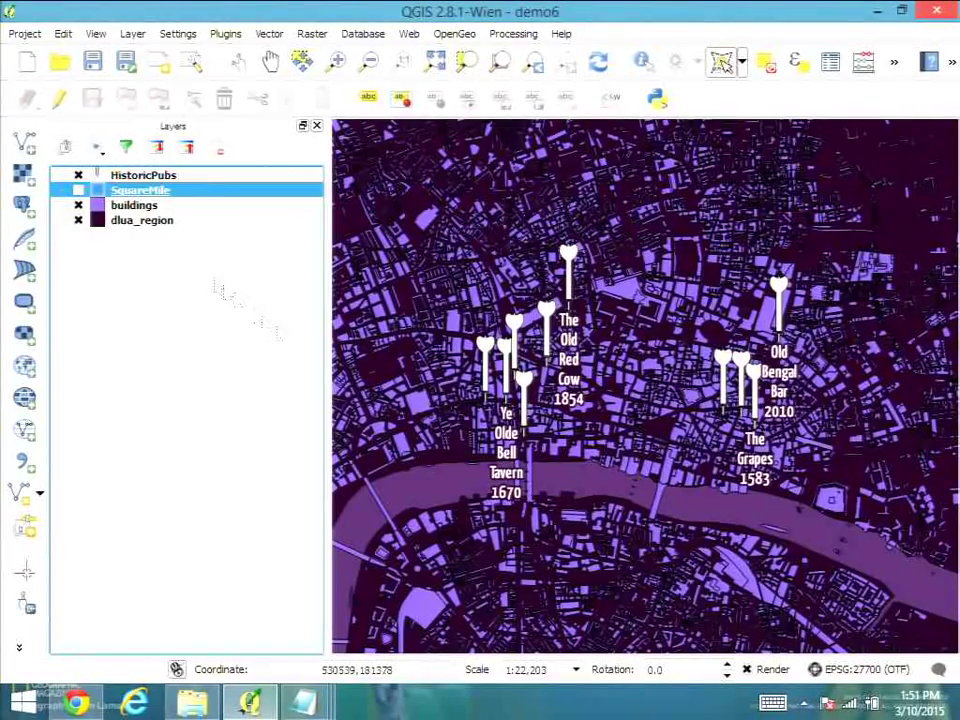
left_click(79, 190)
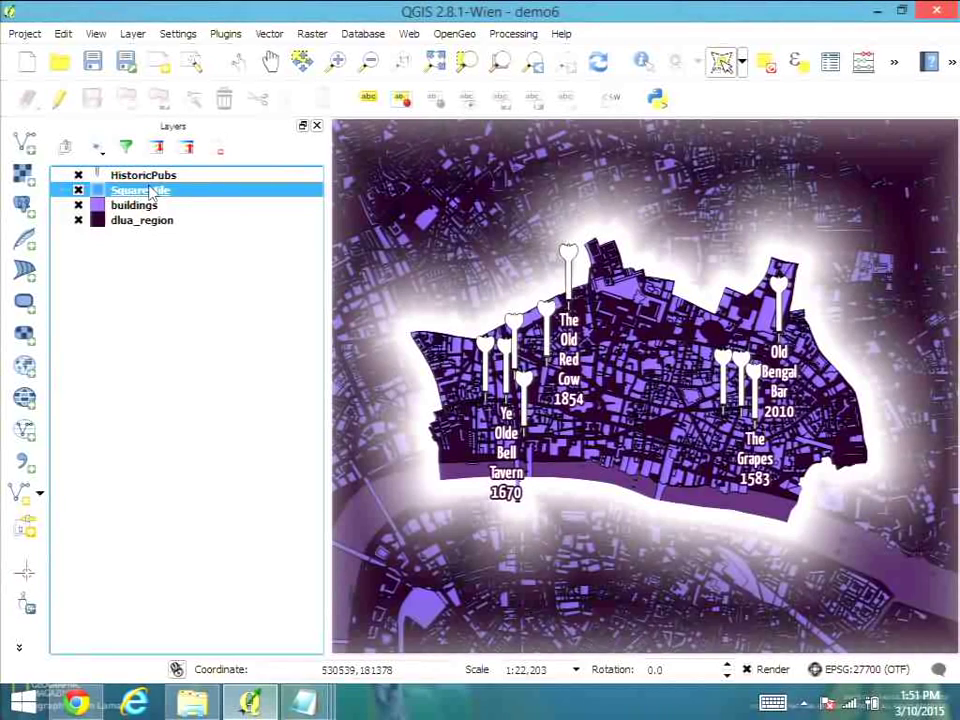
Step: Create a new print composer, Composer 1, leaving the title blank
left_click(25, 33)
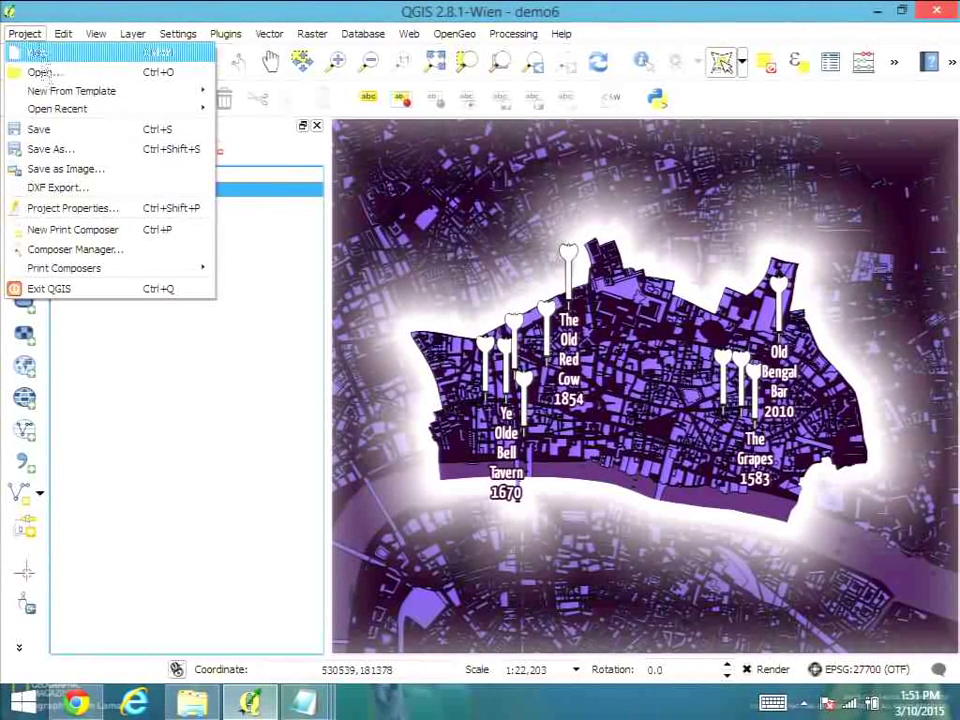
left_click(45, 231)
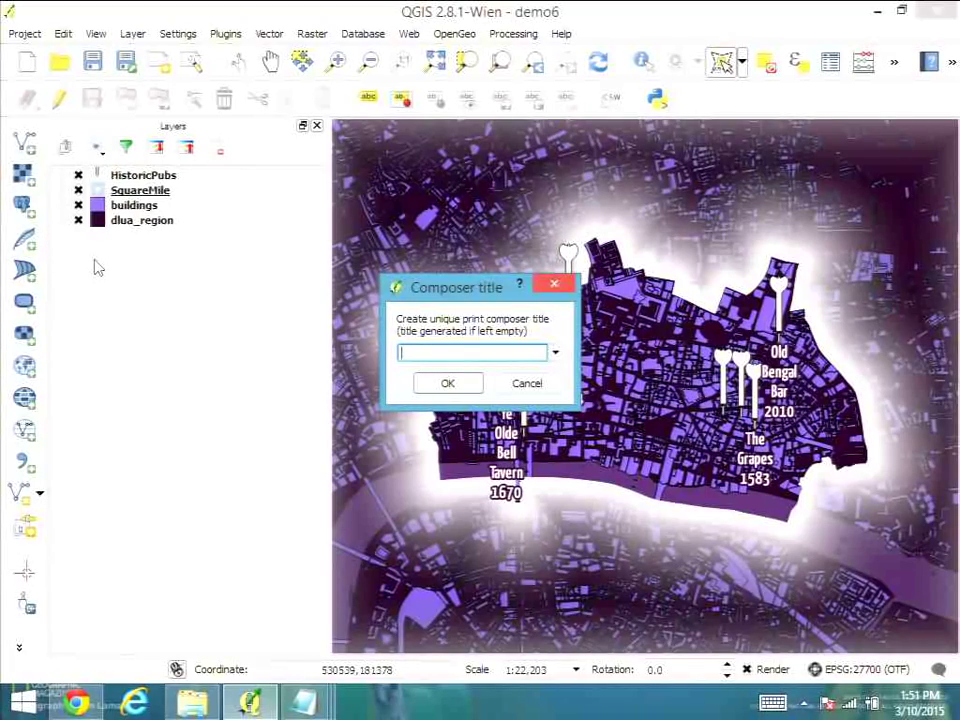
left_click(459, 393)
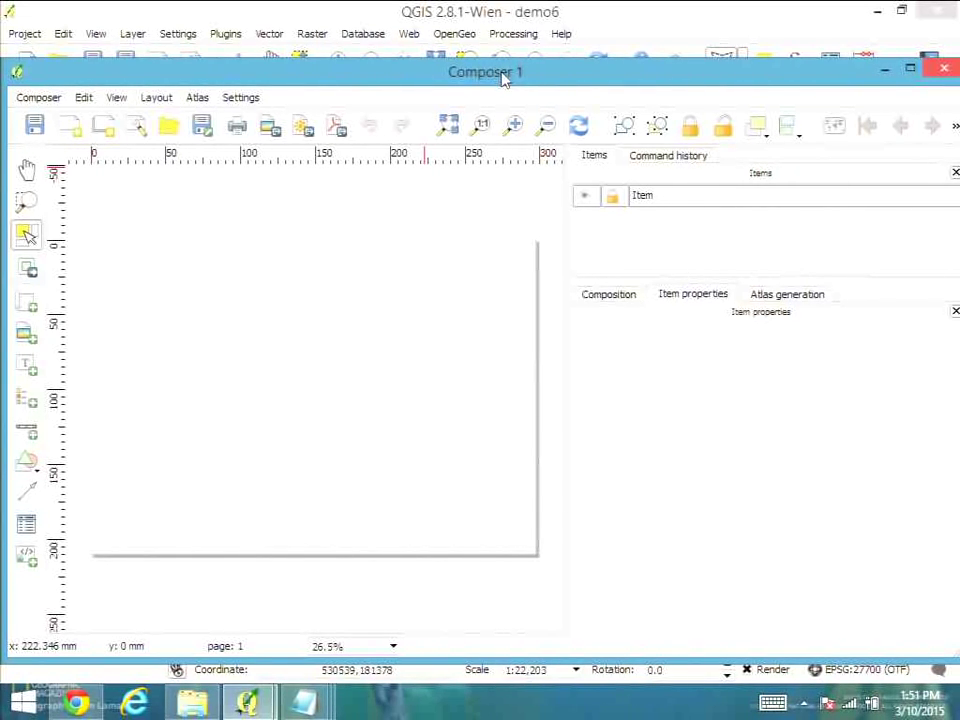
left_click_drag(505, 80, 493, 68)
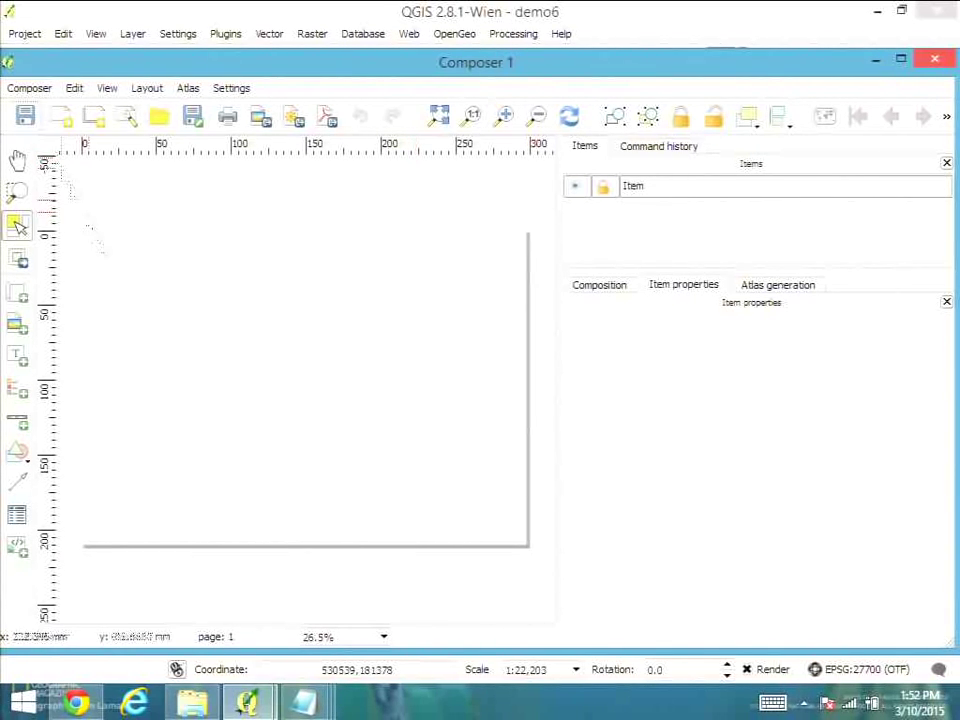
Step: Choose the ANSI A (Letter; 8.5x11 in) paper preset for the composer page
left_click(622, 288)
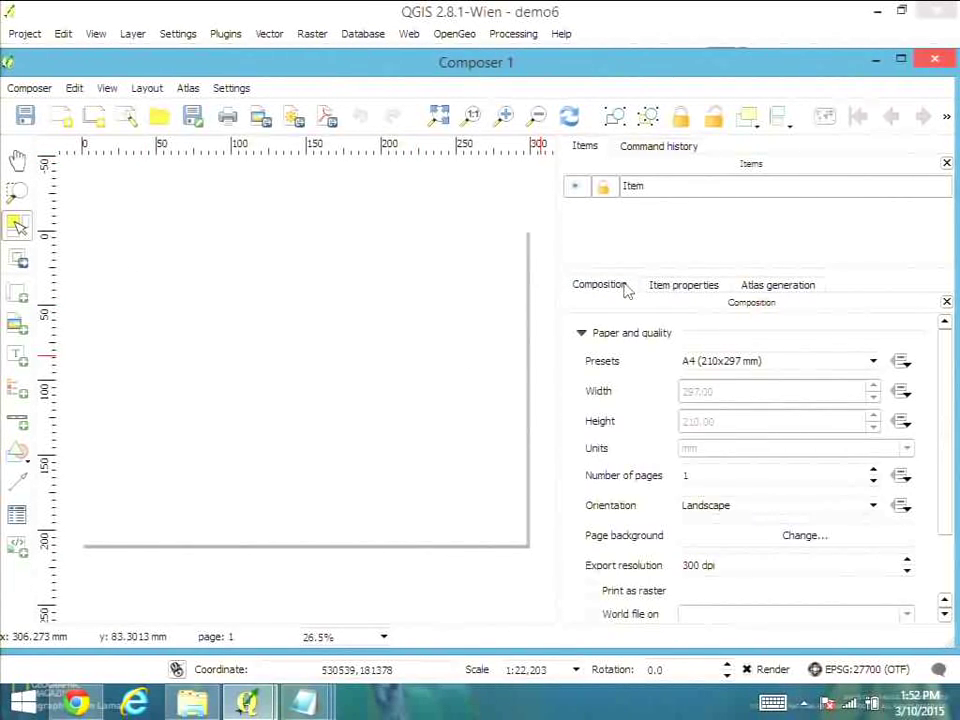
left_click(745, 364)
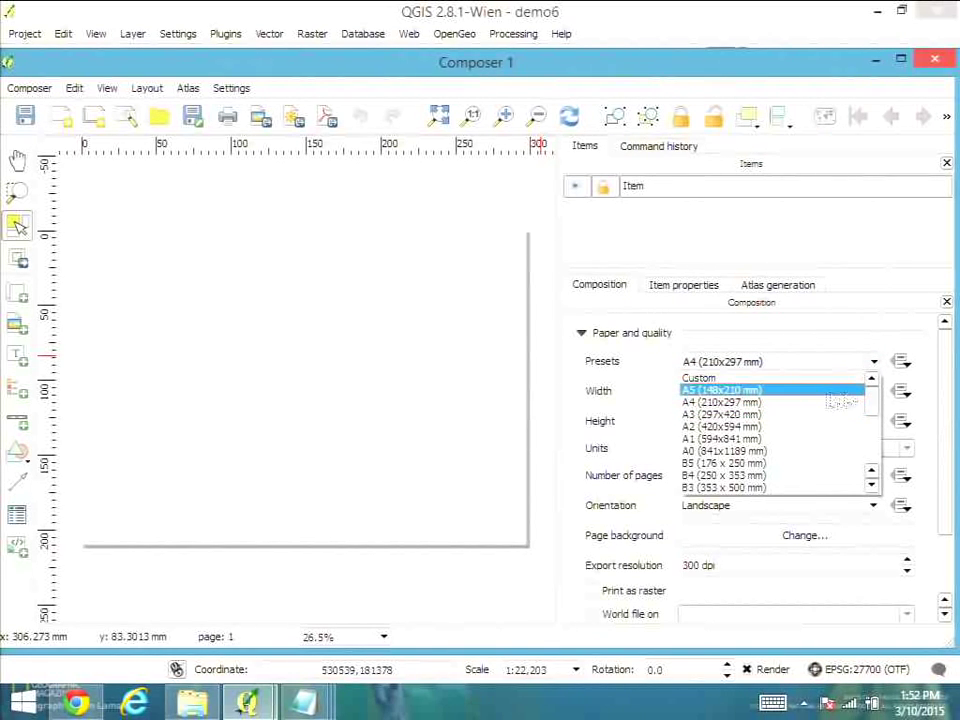
left_click_drag(872, 395, 858, 449)
left_click(856, 440)
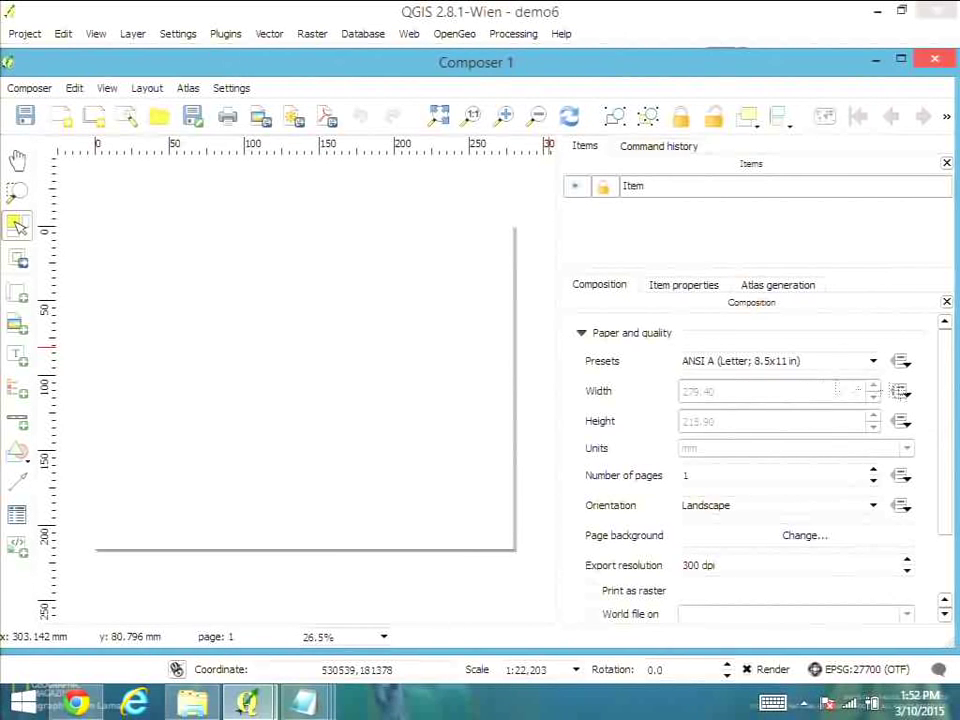
Step: Sample the map's dark purple as the page background fill colour and apply it
left_click(820, 539)
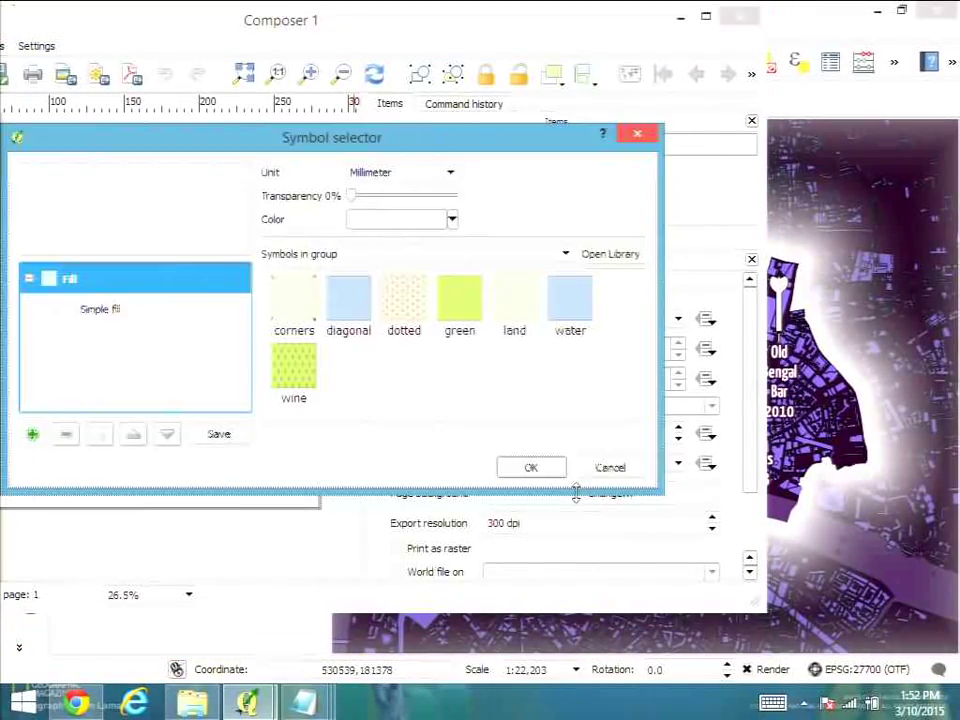
left_click(452, 220)
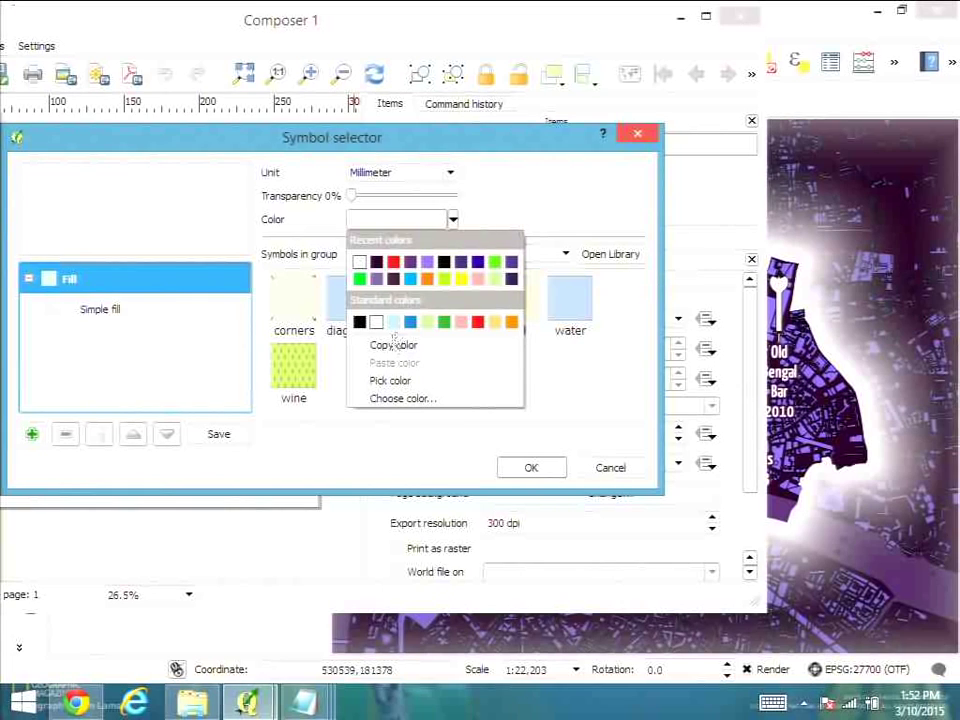
left_click(390, 380)
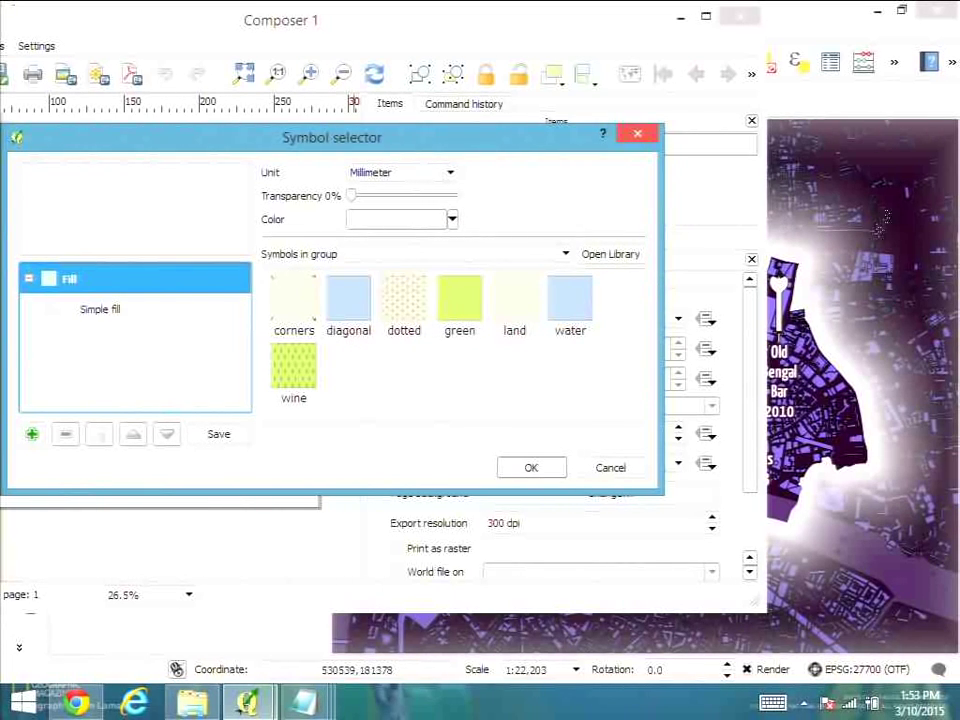
left_click(900, 168)
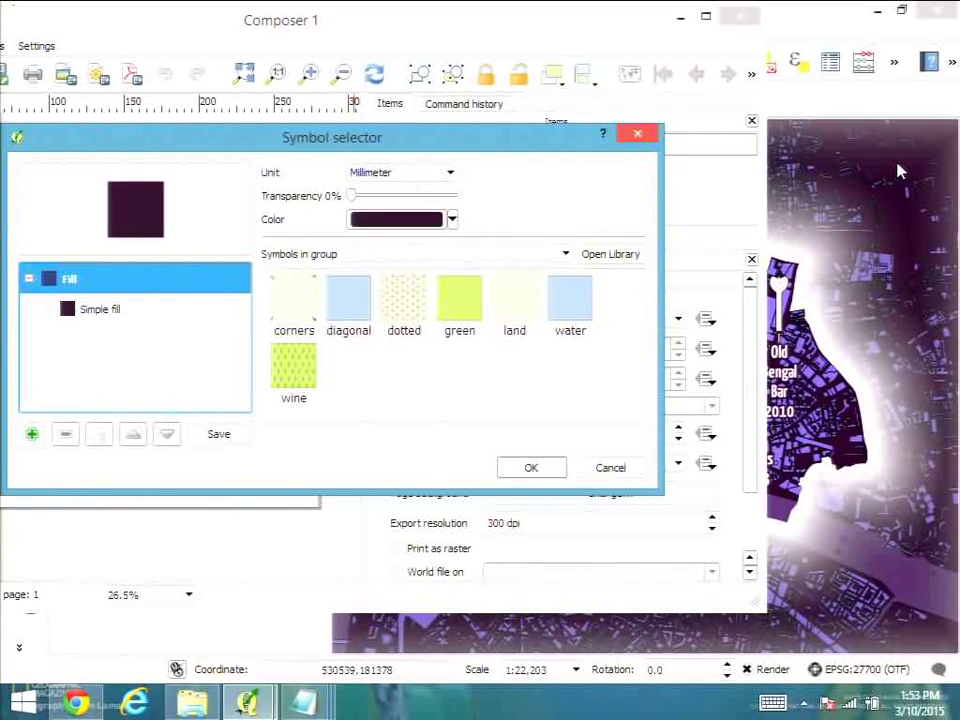
left_click(455, 222)
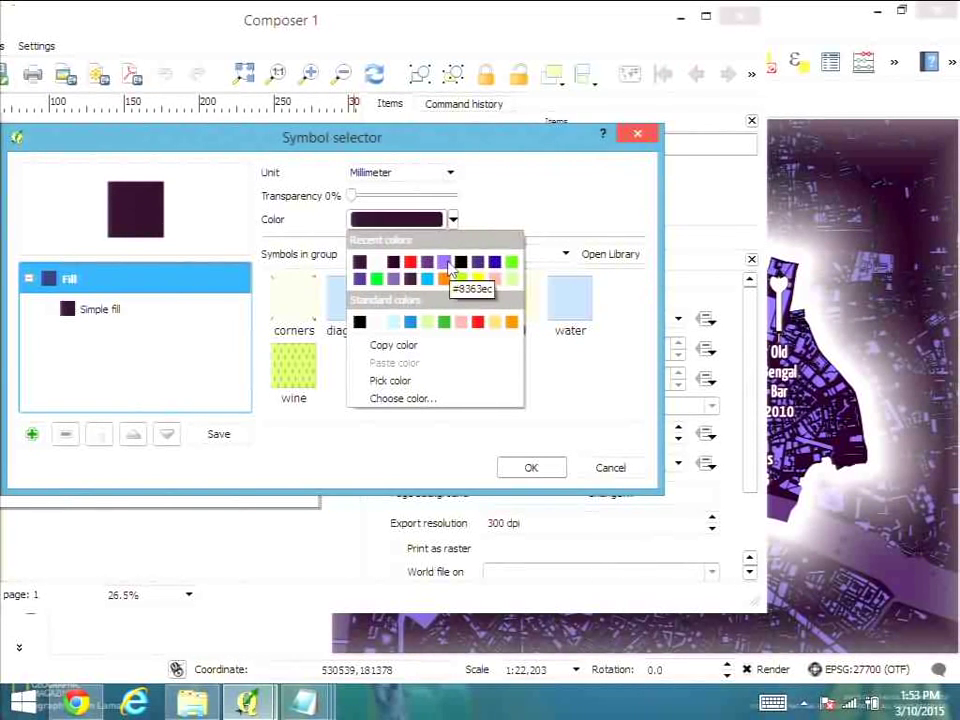
left_click(522, 210)
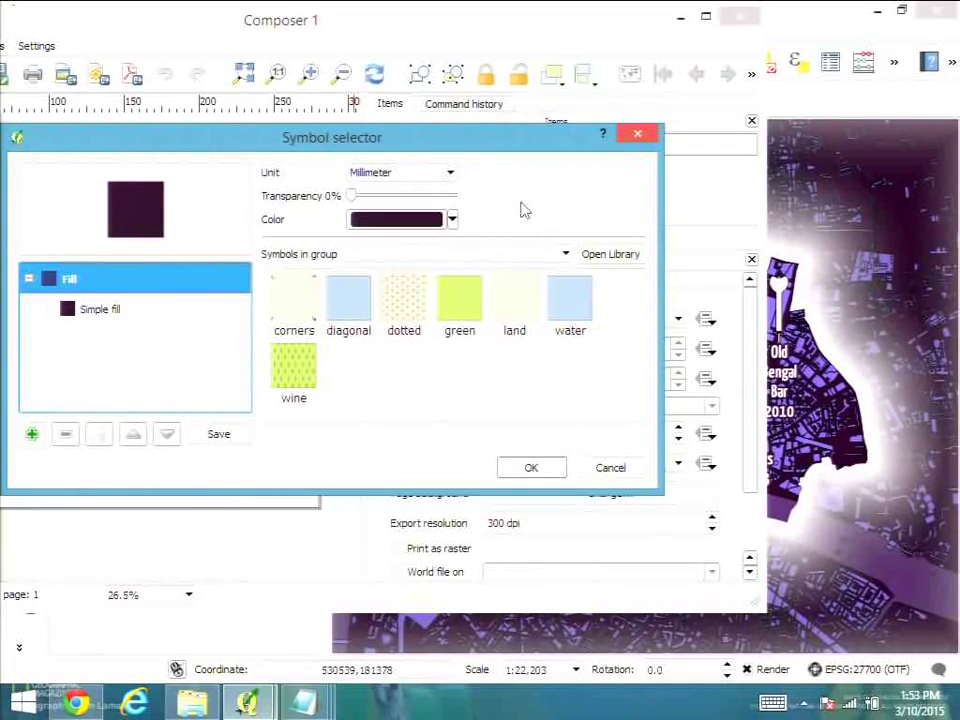
left_click(533, 469)
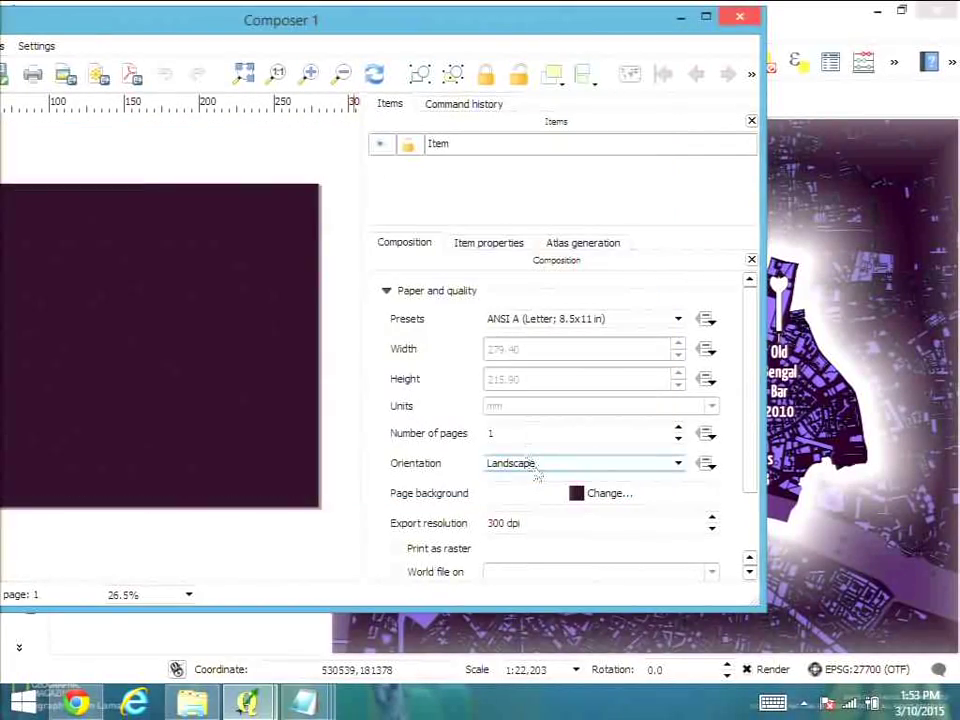
Step: Draw a map frame, Map 0, spanning the page from top-left to bottom-right
left_click_drag(300, 22, 516, 44)
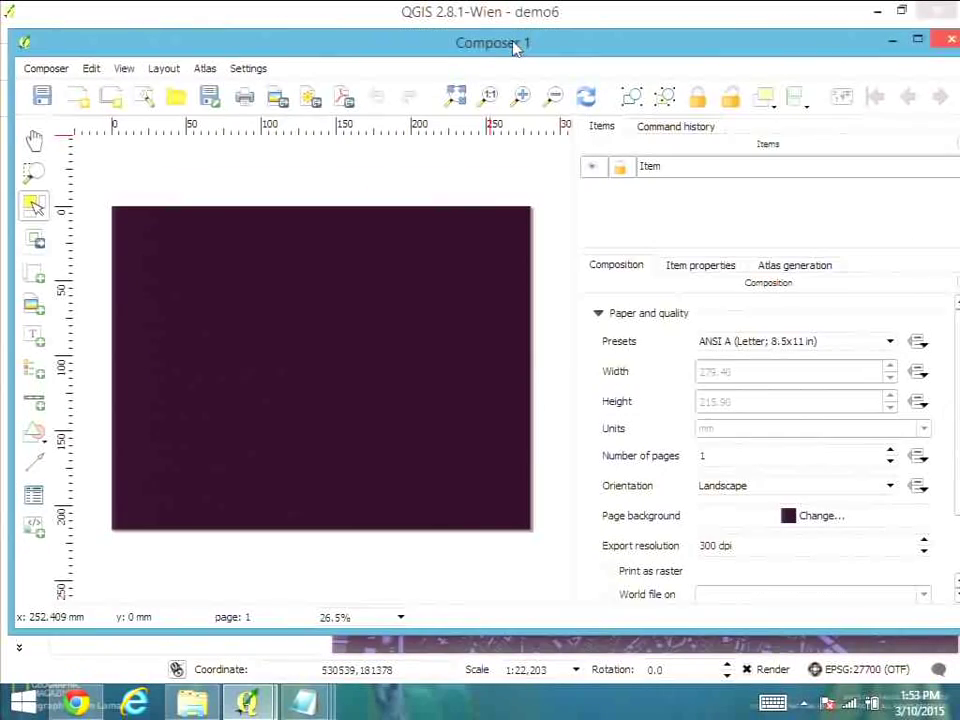
left_click(37, 282)
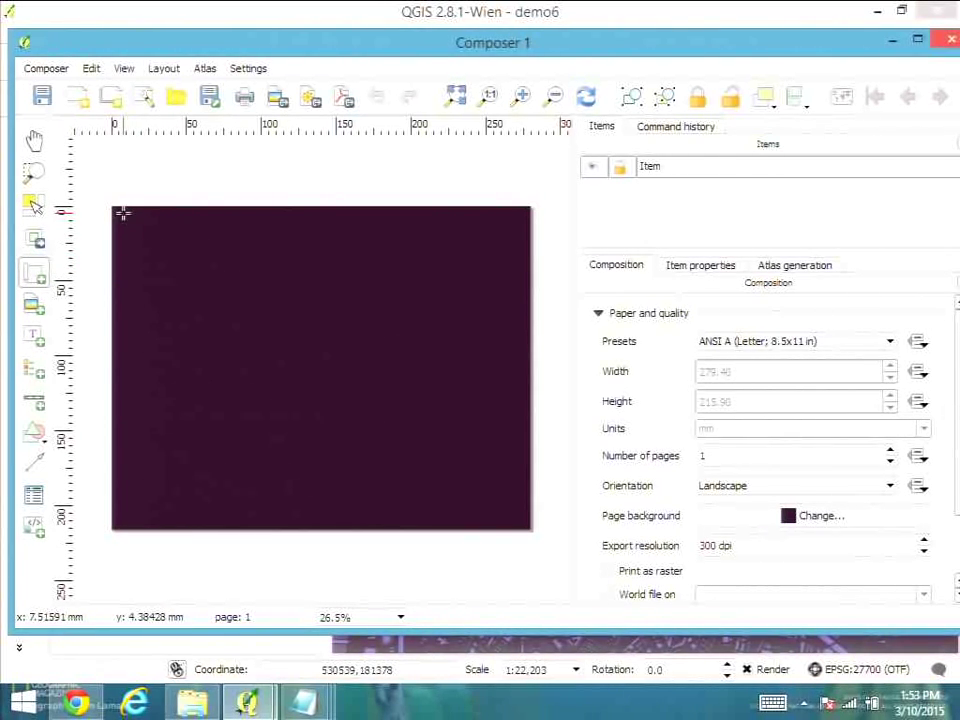
left_click_drag(119, 211, 527, 523)
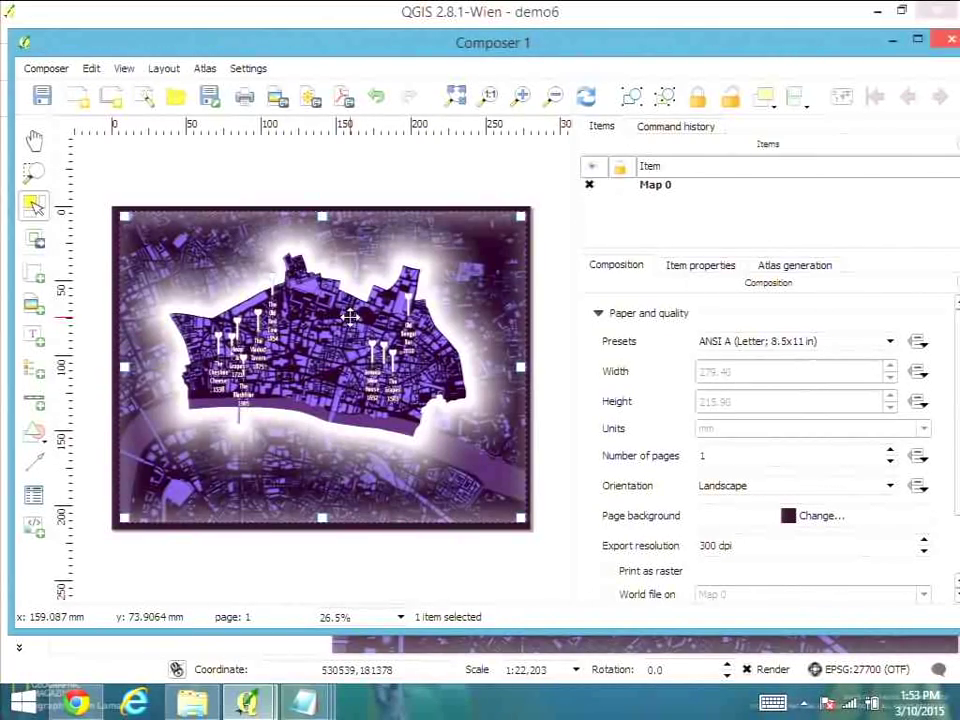
Step: Zoom the main canvas into the City and set Map 0 to the canvas extent
left_click(450, 10)
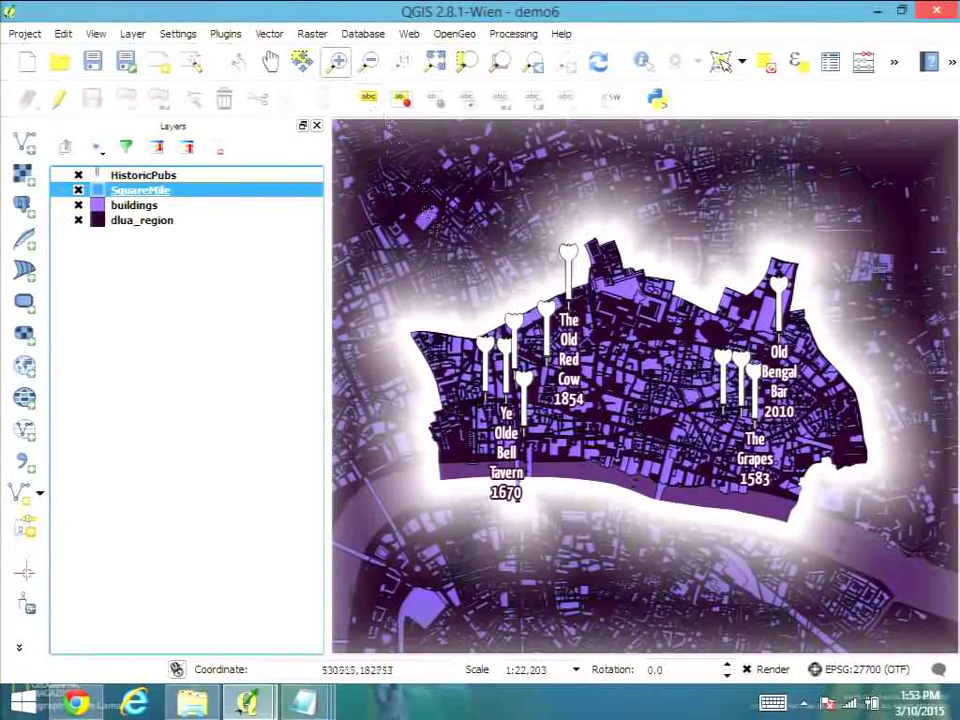
left_click_drag(420, 242, 843, 513)
mouse_move(250, 705)
left_click(352, 590)
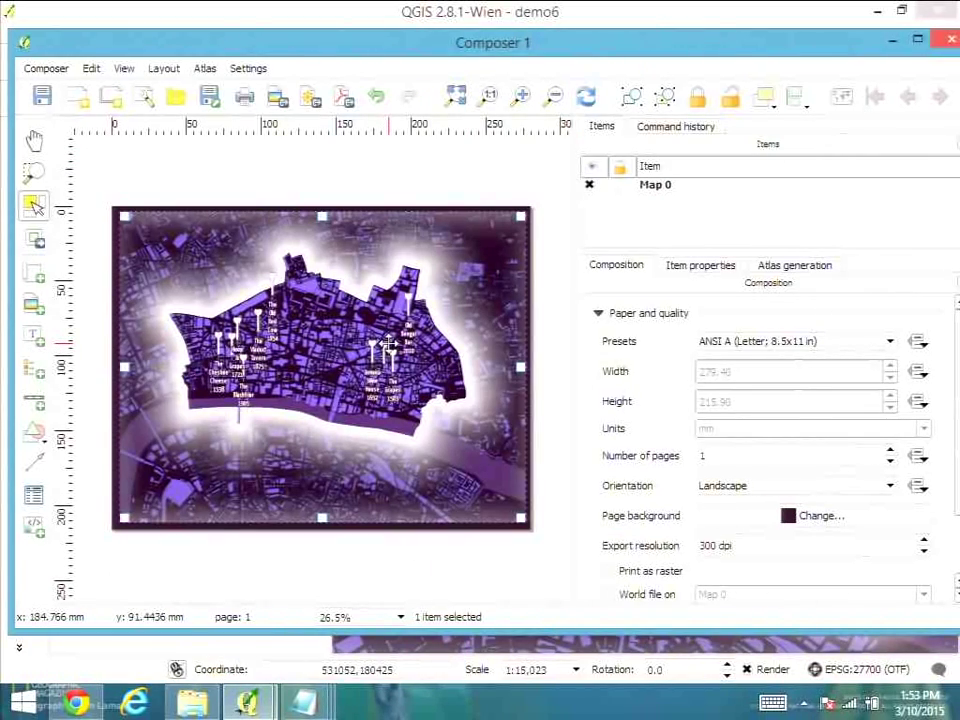
left_click(696, 263)
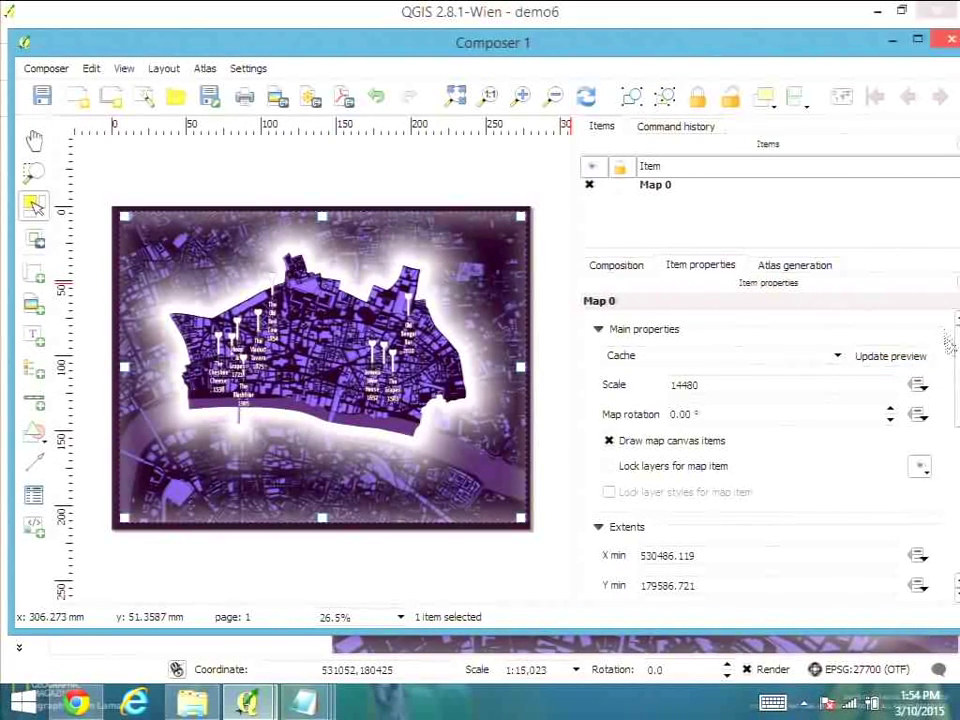
scroll(904, 300, "down", 5)
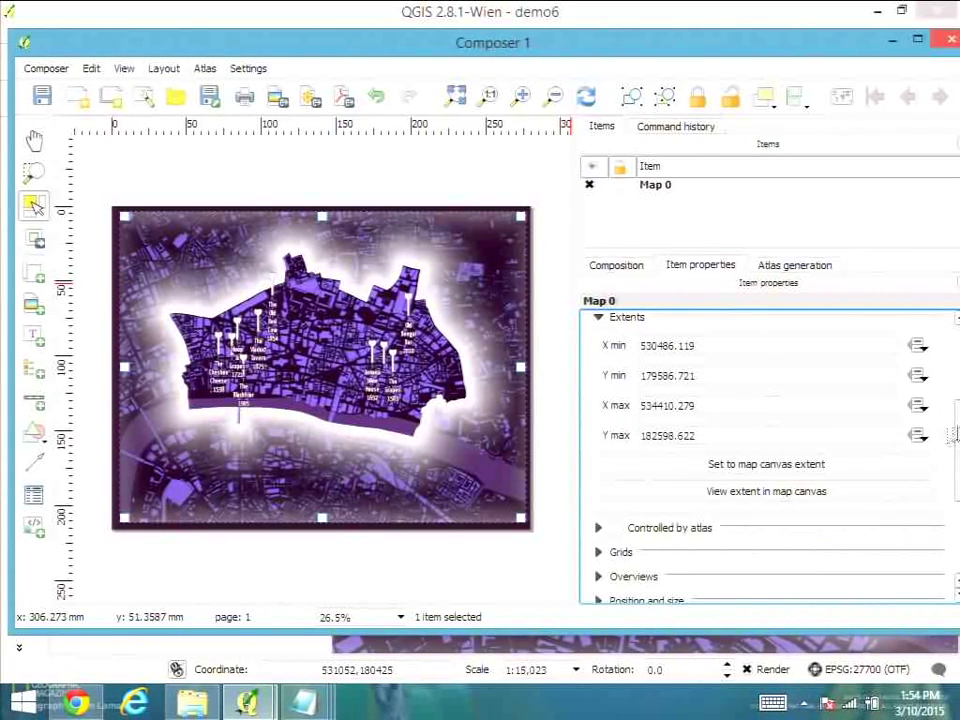
left_click(799, 470)
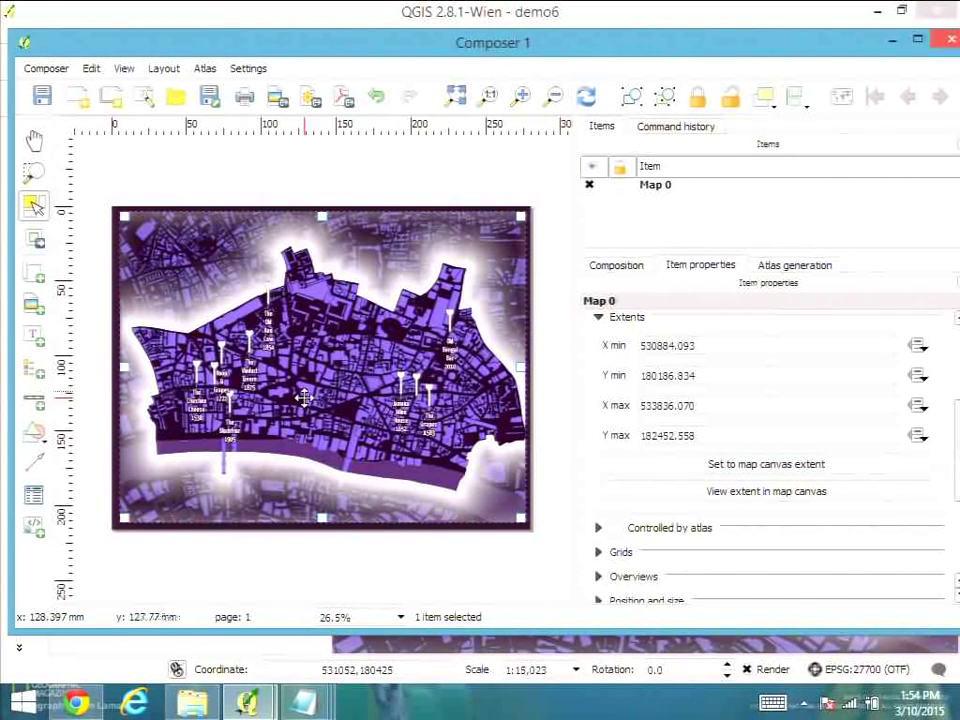
Step: Add a new label near the map's top-left and replace its text with YE OLDE PUBS
left_click(260, 200)
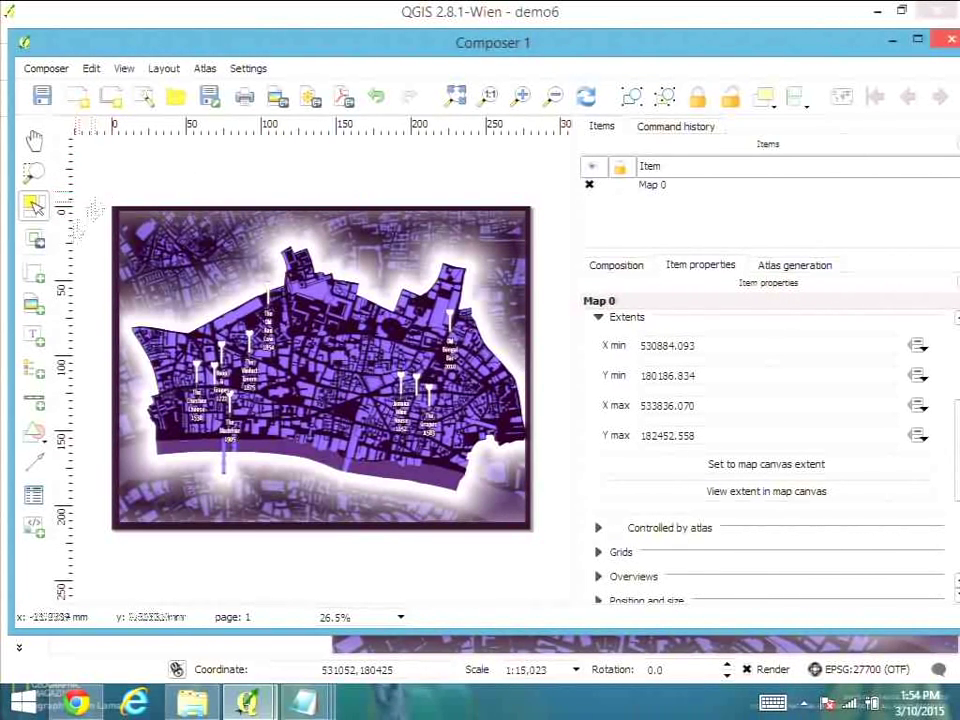
left_click(34, 339)
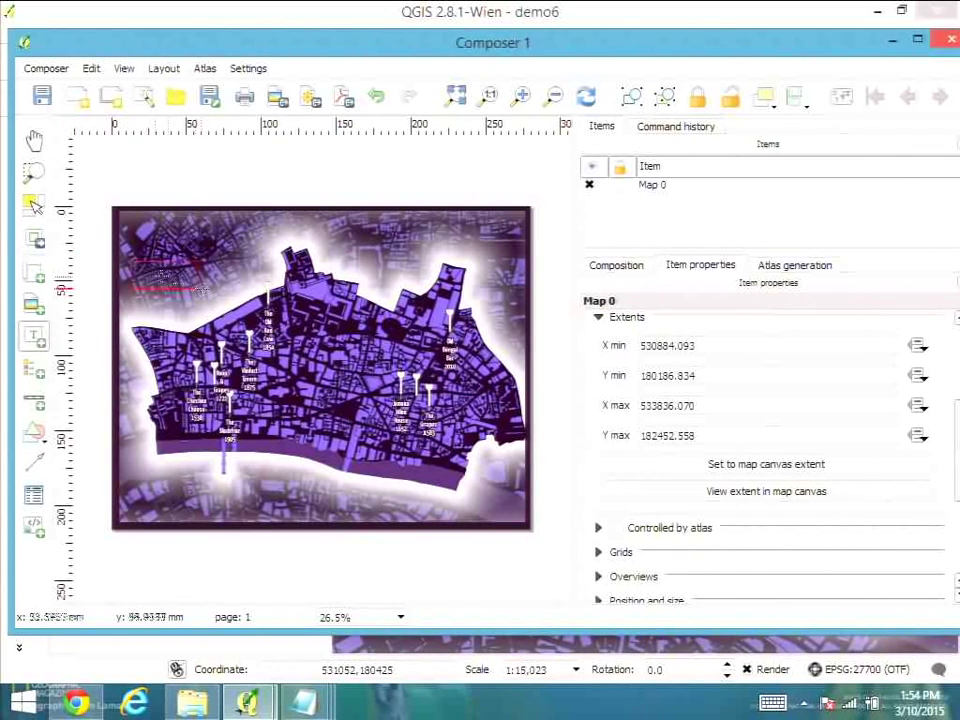
left_click_drag(203, 288, 205, 290)
left_click(700, 400)
key("ctrl+a")
type("YE")
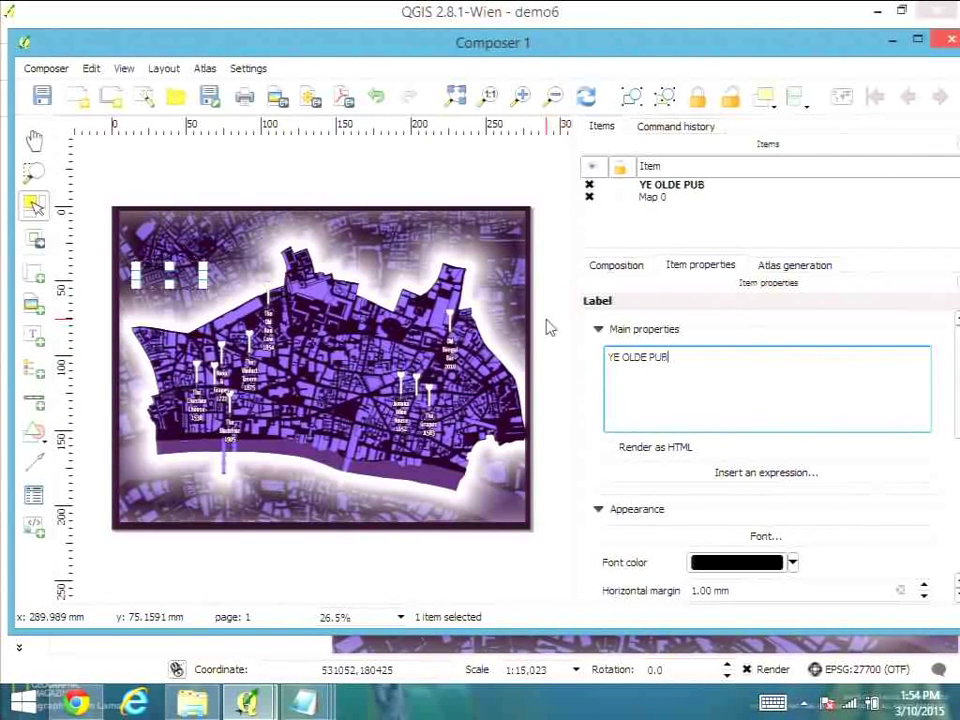
Step: Set the label font to Yanone Kaffeesatz Bold at size 70
left_click(889, 540)
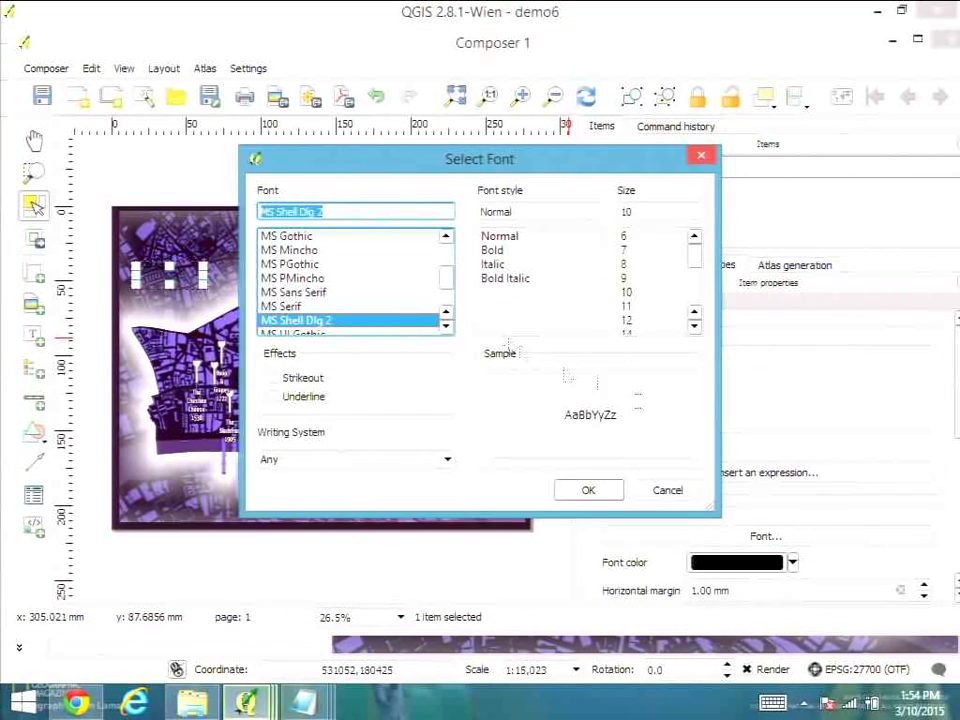
type("y")
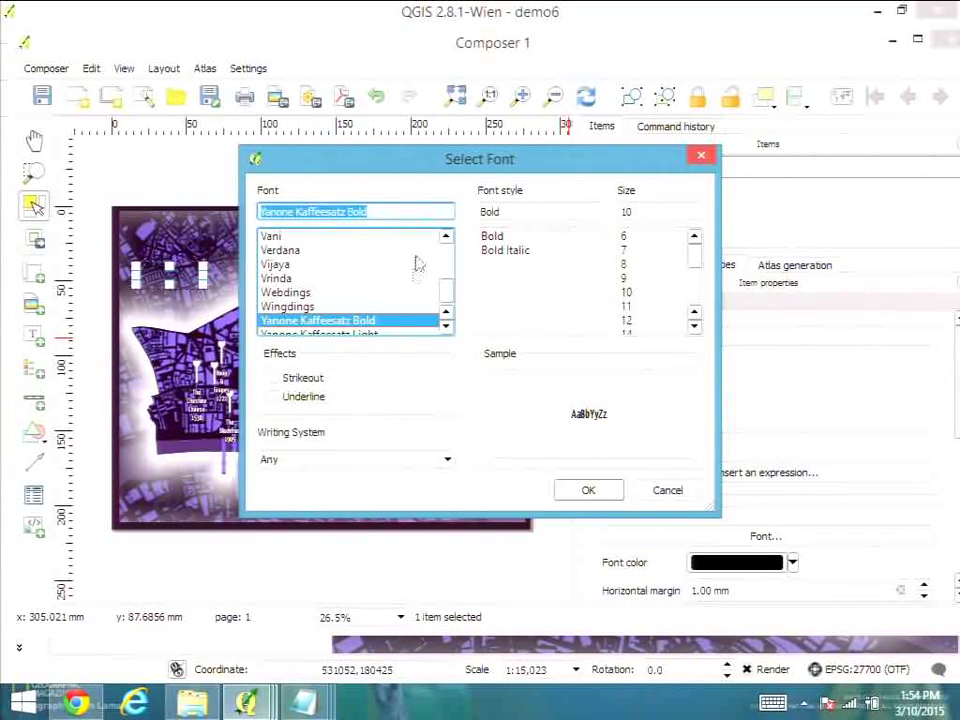
left_click_drag(652, 214, 592, 209)
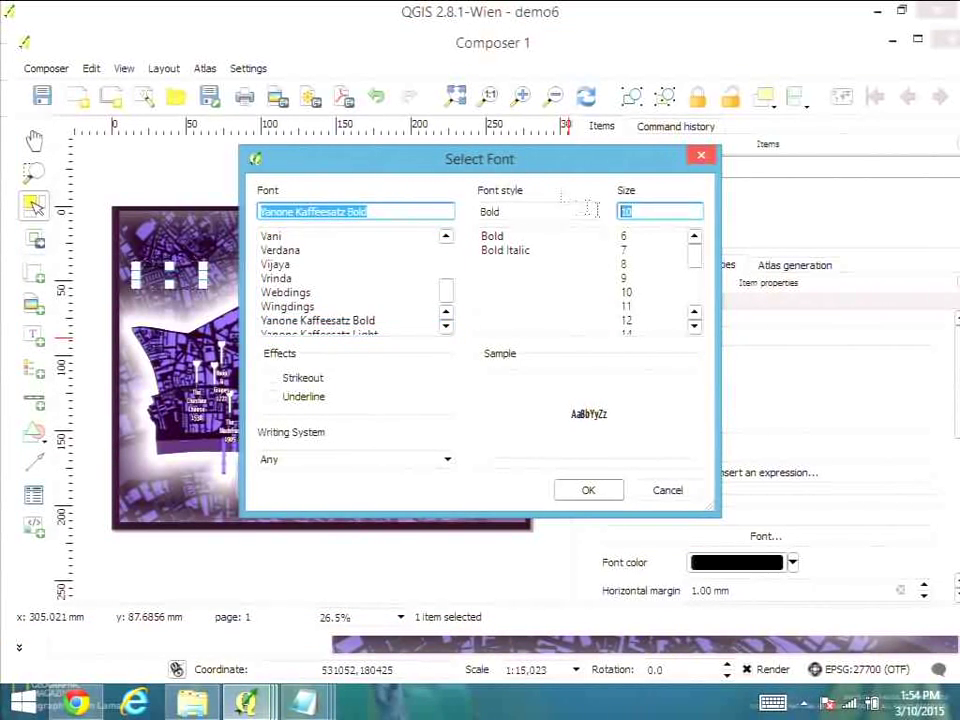
type("70")
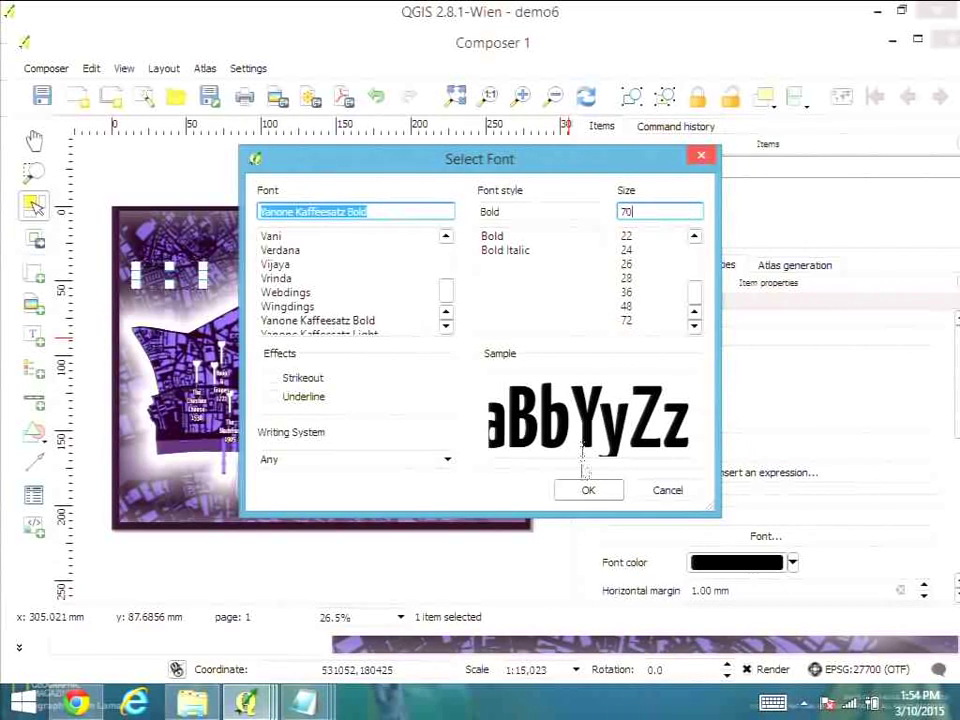
left_click(587, 489)
left_click(793, 563)
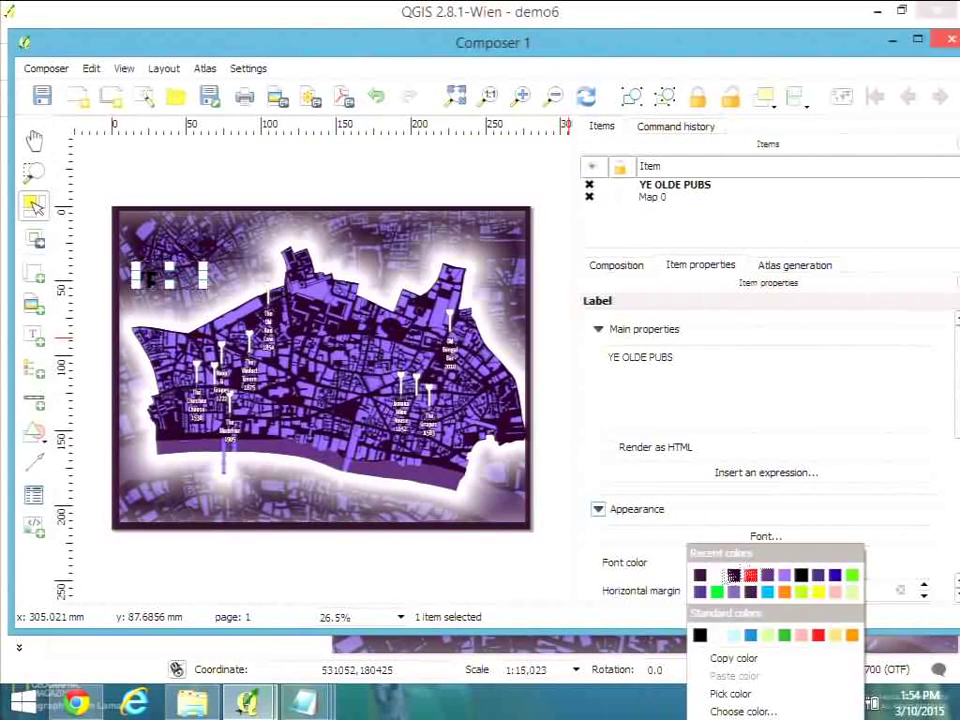
Step: Make the title text white, enlarge its box and move it to the map's top-left
left_click(717, 575)
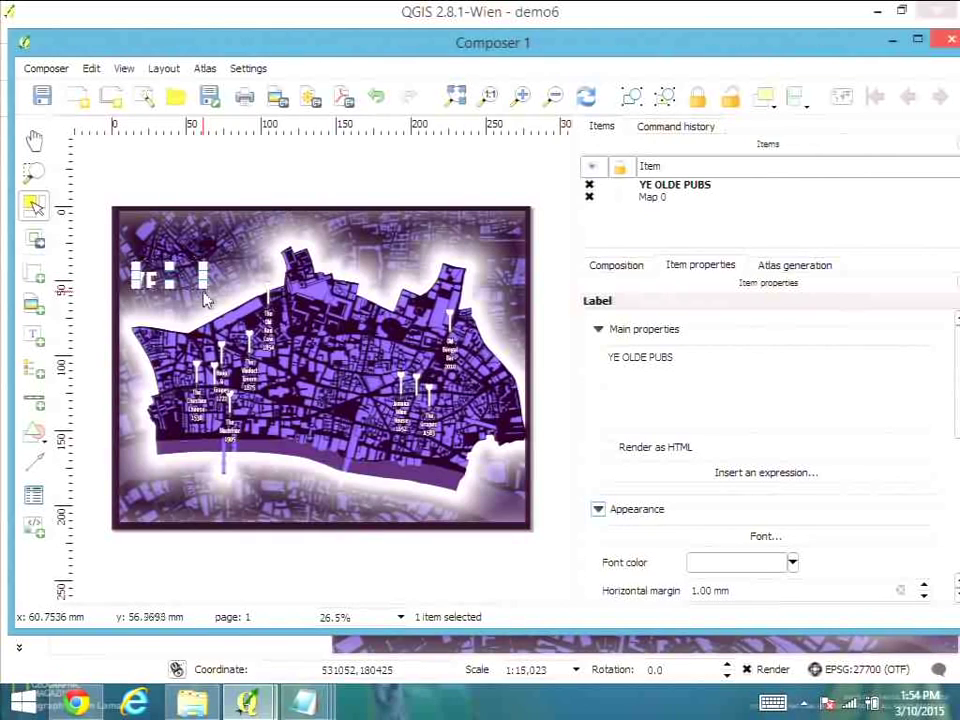
left_click_drag(208, 296, 391, 364)
left_click_drag(271, 313, 270, 292)
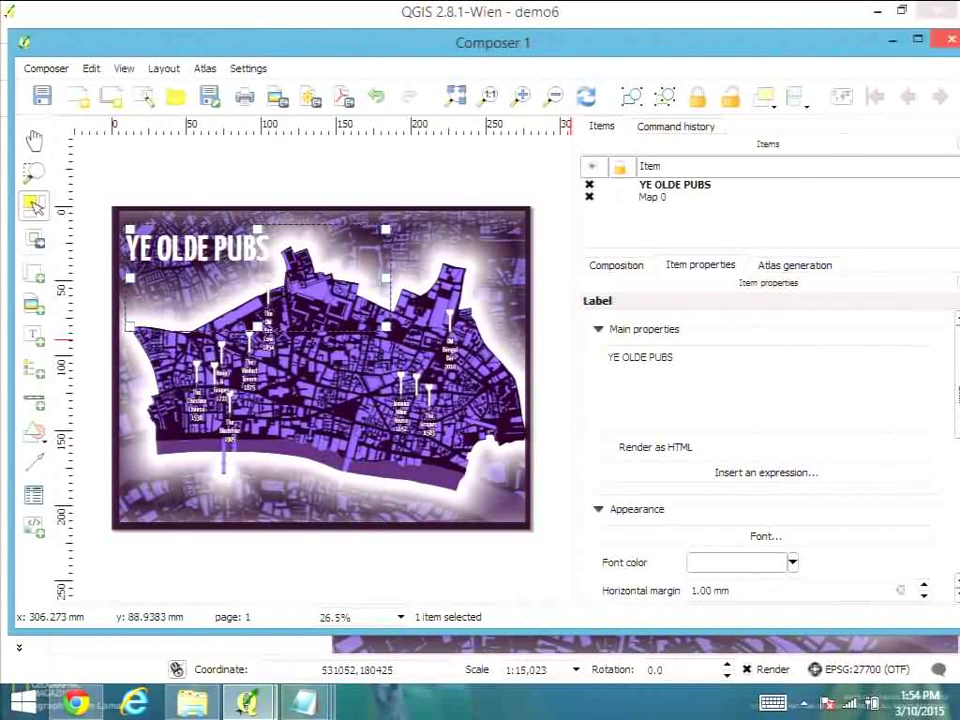
Step: Rotate the title label to 335° and nudge it into place
scroll(957, 462, "down", 4)
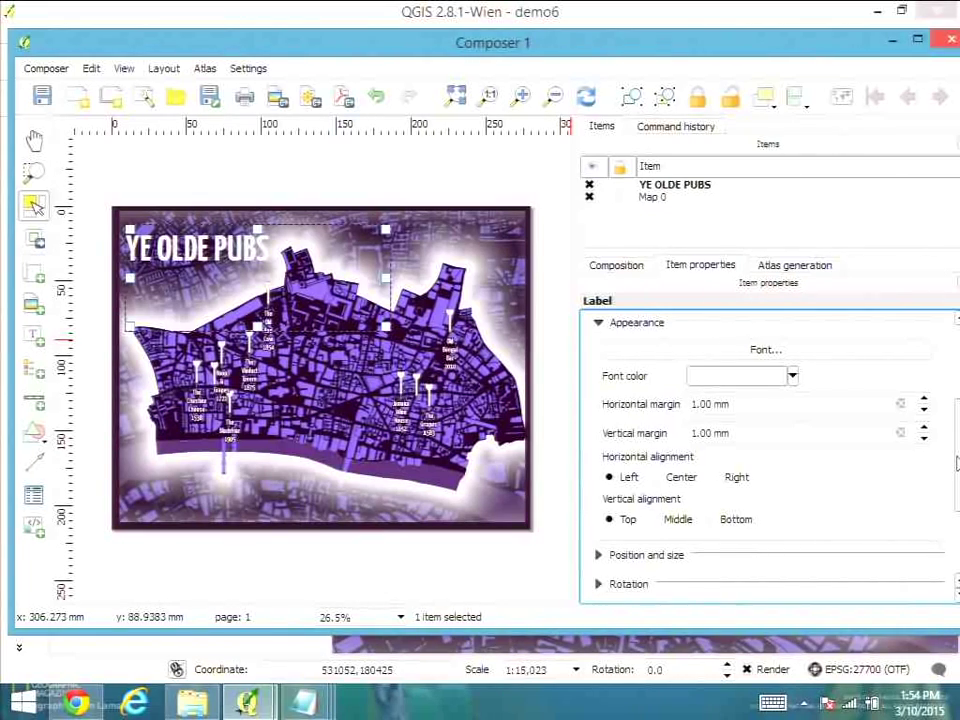
scroll(957, 462, "down", 3)
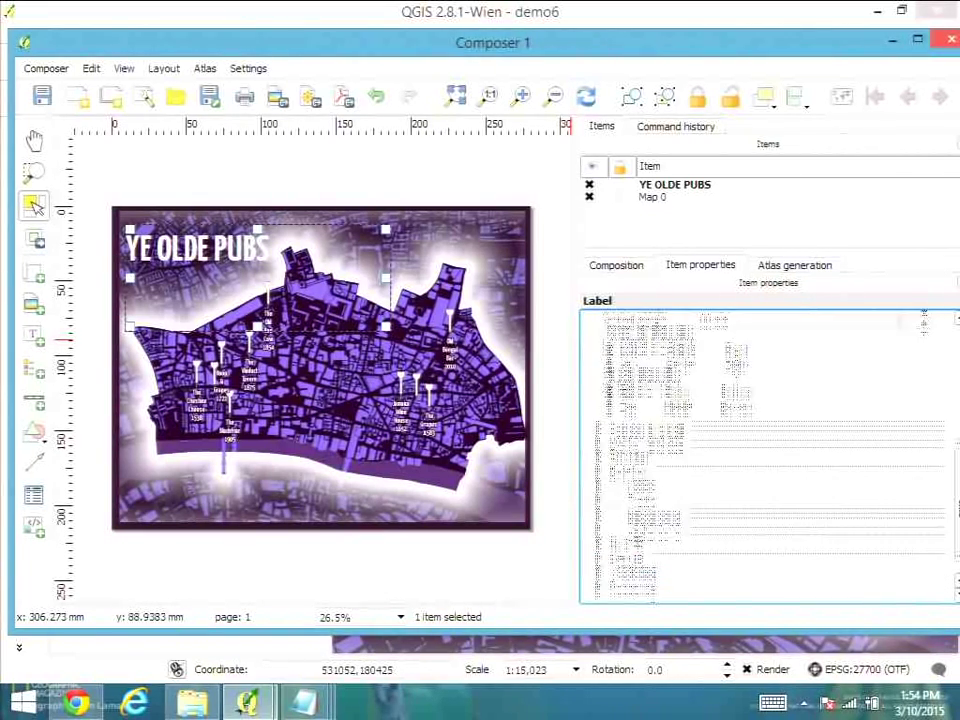
left_click(598, 428)
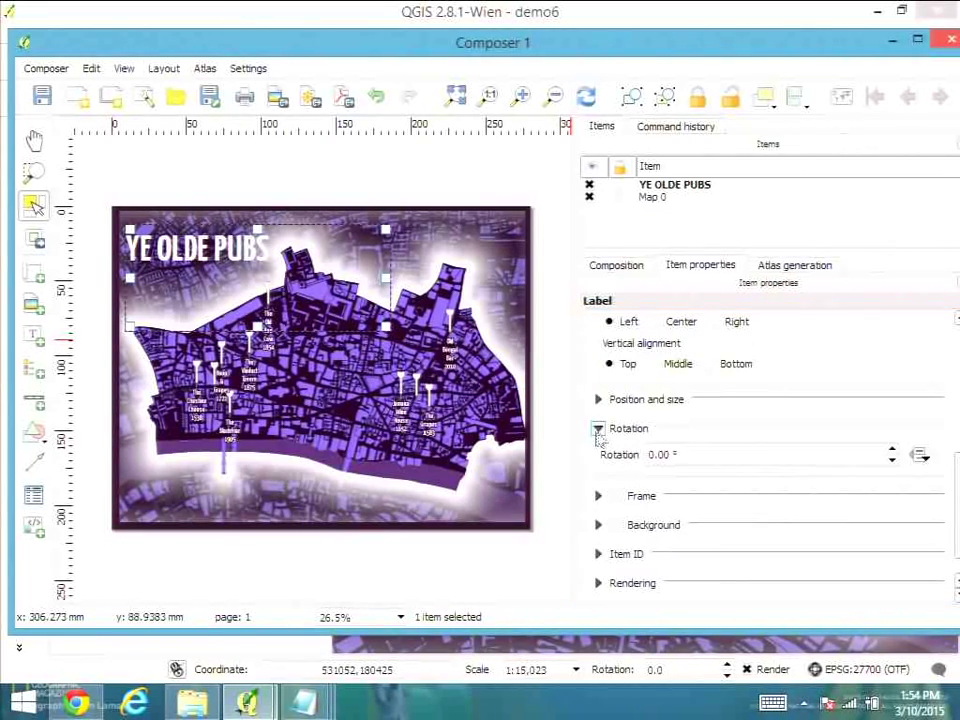
left_click(688, 454)
type("330")
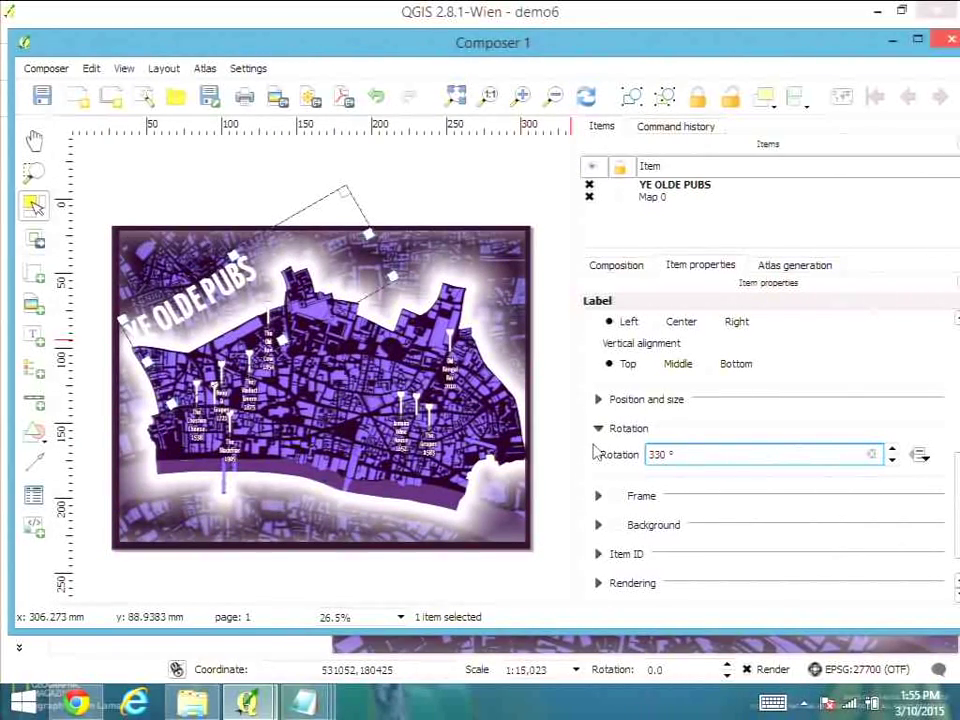
key("BackSpace")
key("BackSpace")
type("25")
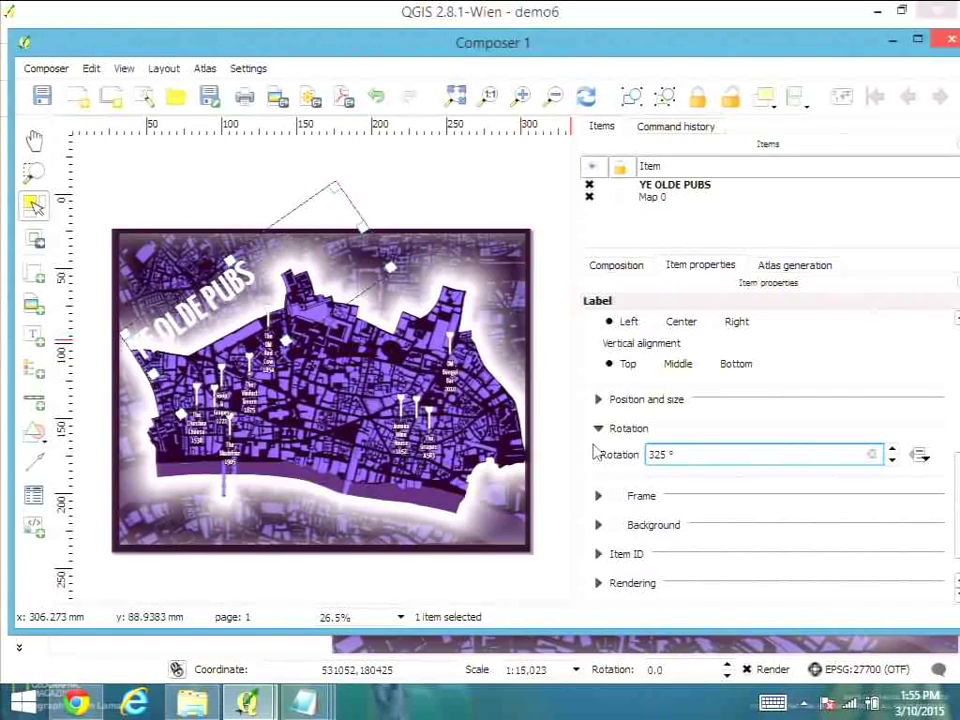
key("BackSpace")
key("BackSpace")
type("35")
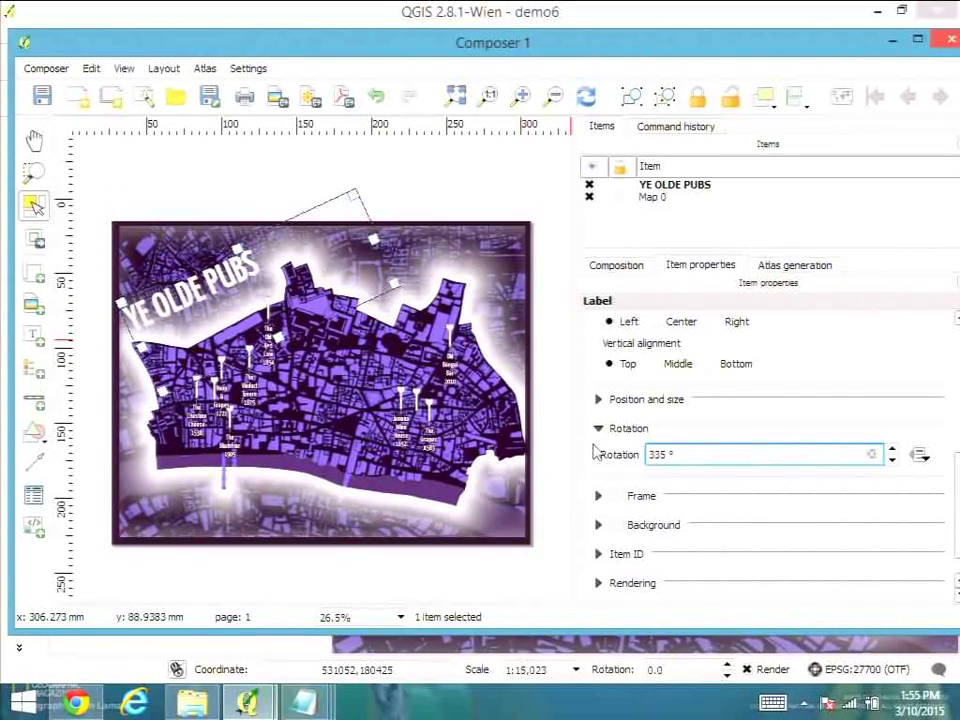
left_click_drag(295, 195, 250, 185)
left_click_drag(222, 272, 297, 294)
Step: Paste a copy of the title label and change its text to LONDON'S
left_click_drag(243, 323, 172, 293)
key("ctrl+v")
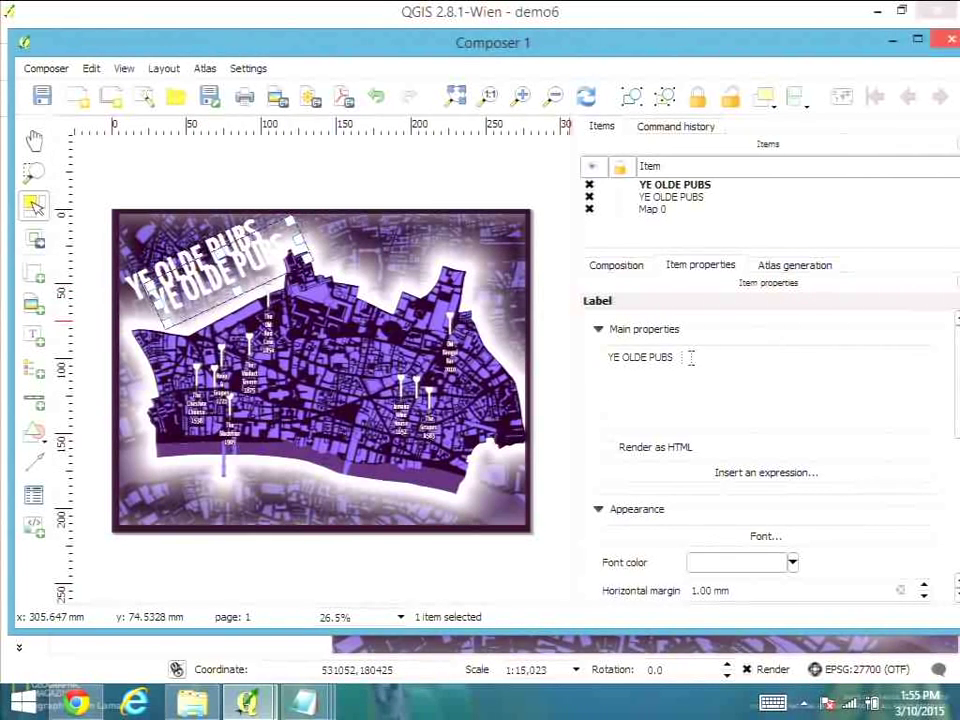
left_click_drag(692, 358, 581, 362)
type("LONDON'S")
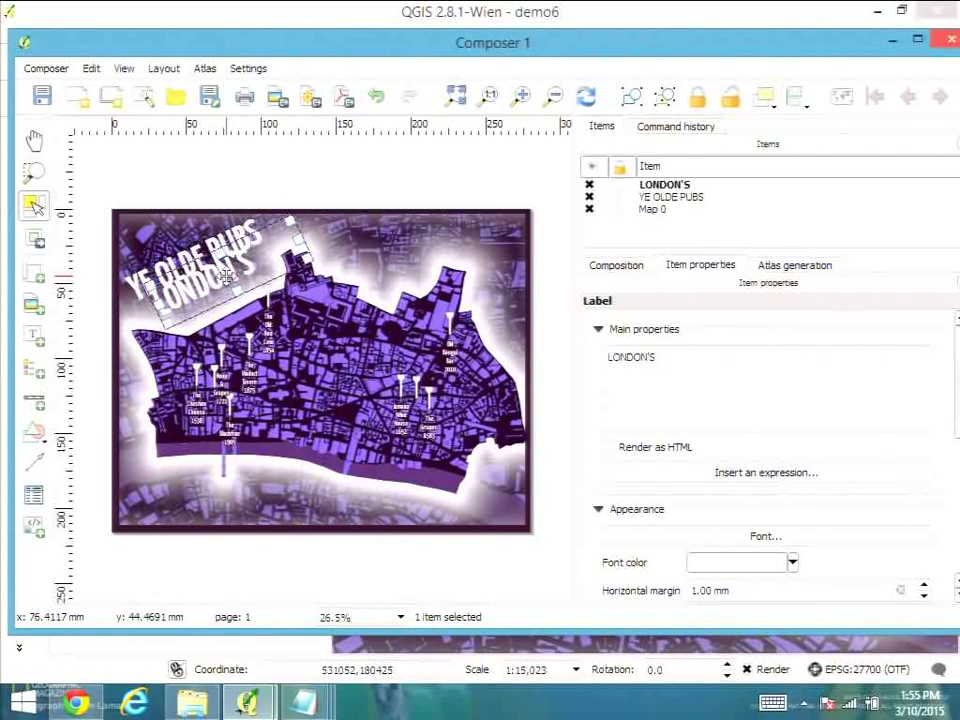
Step: Paste another copy below, change its text to SQUARE MILE, and set font size 30
key("ctrl+v")
left_click_drag(257, 291, 192, 318)
left_click(610, 352)
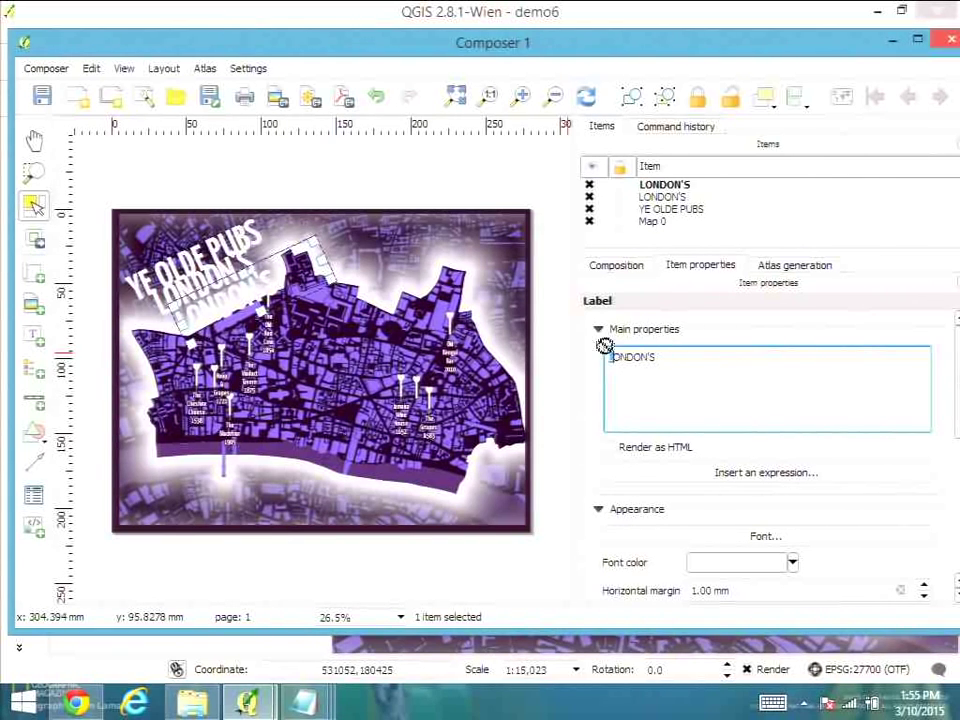
key("ctrl+a")
type("SQUARE MILE")
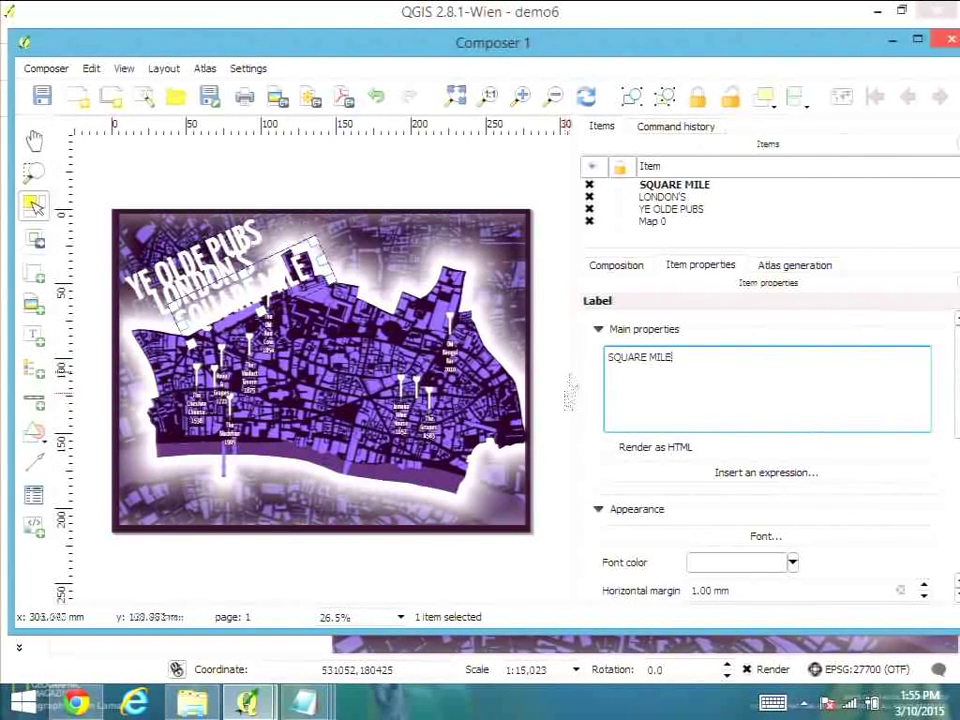
left_click(735, 530)
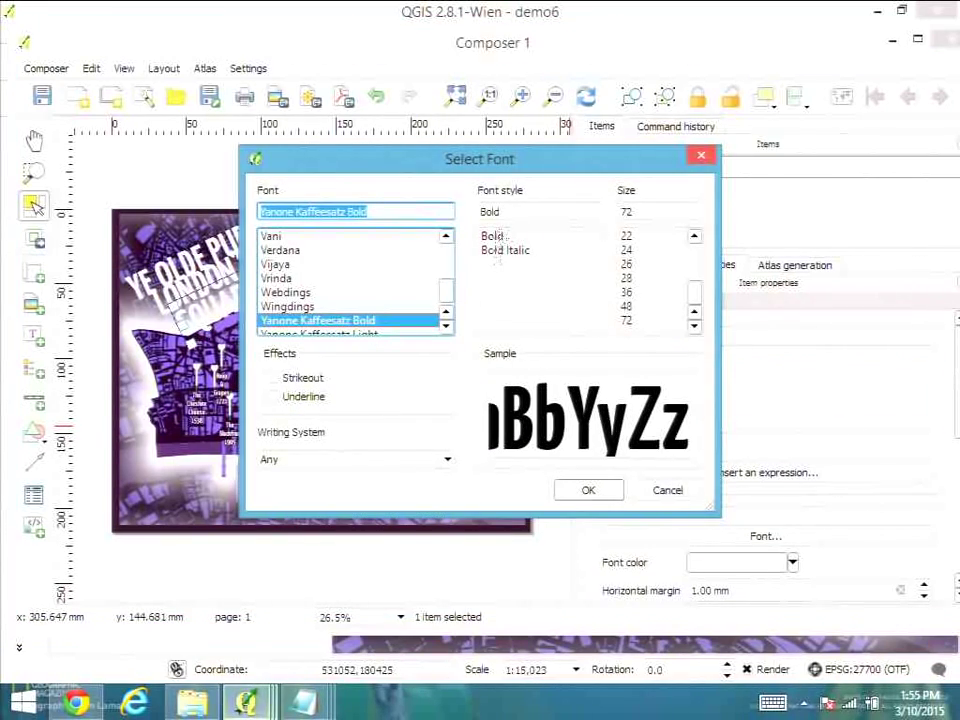
double_click(620, 213)
type("30")
left_click(588, 489)
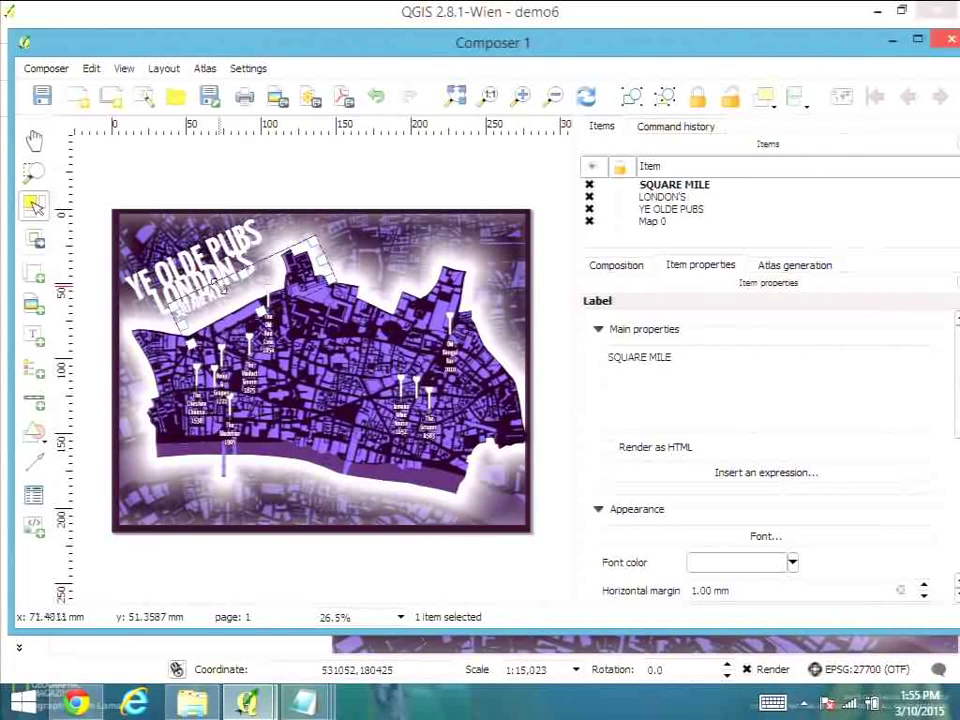
Step: Shift the SQUARE MILE label up and right into position
left_click_drag(212, 297, 246, 286)
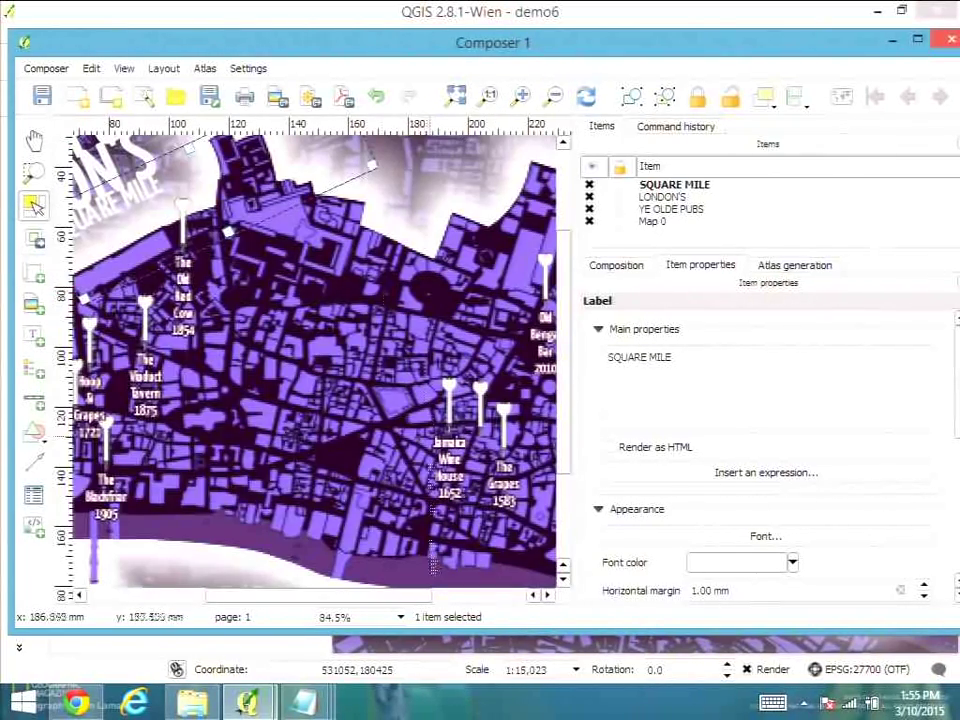
left_click_drag(415, 598, 295, 598)
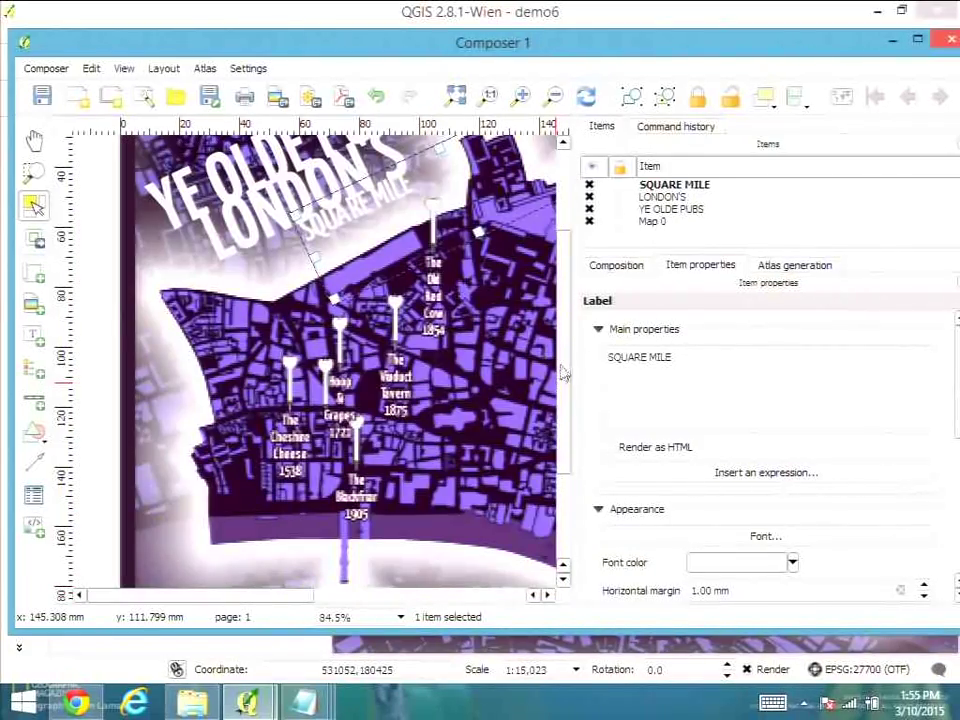
left_click_drag(564, 378, 565, 297)
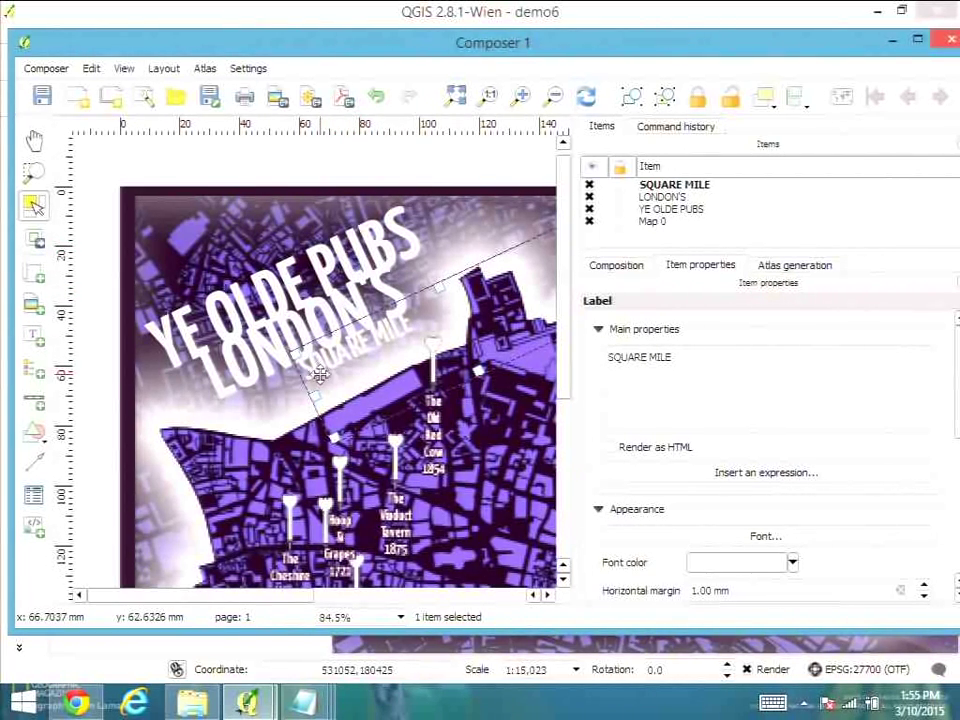
Step: Duplicate the SQUARE MILE label as an OF label placed beside LONDON'S
key("ctrl+c")
key("ctrl+v")
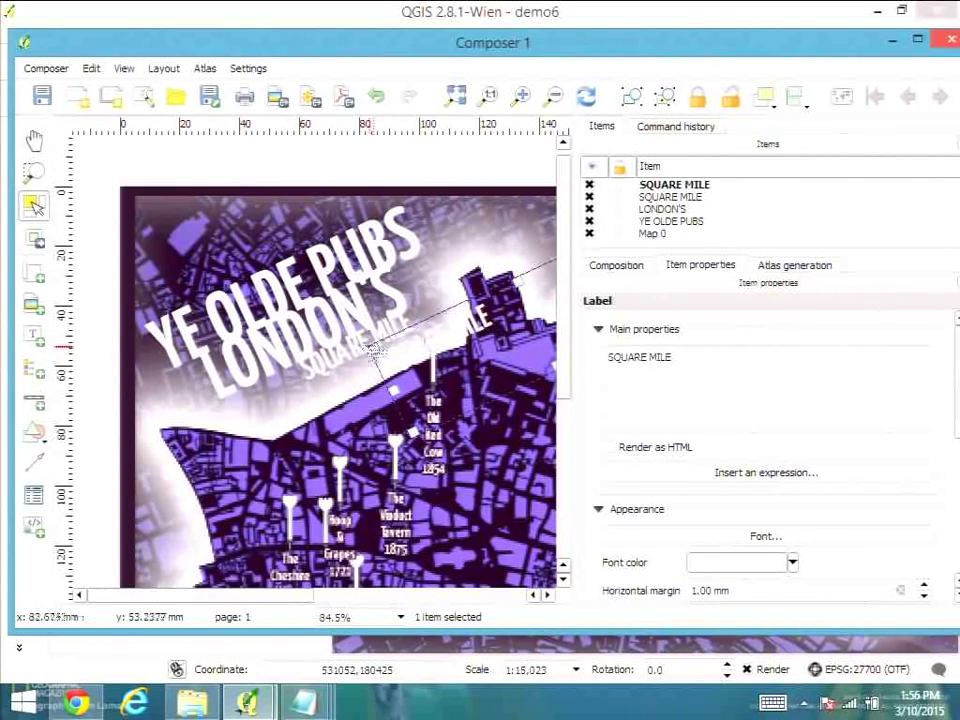
left_click_drag(378, 344, 215, 395)
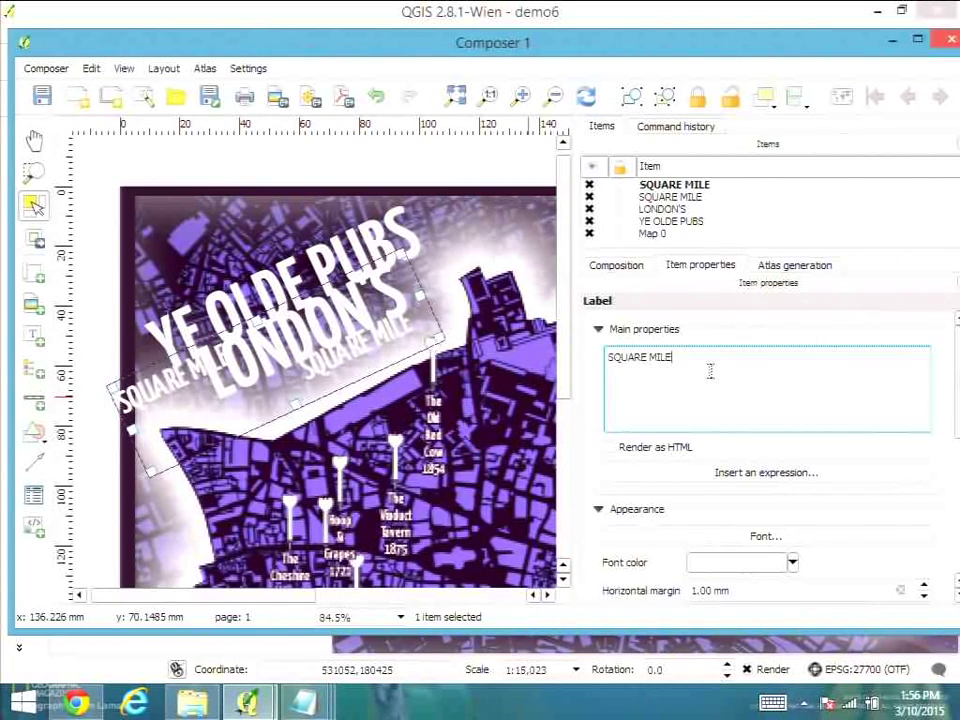
left_click_drag(709, 369, 601, 362)
type("OF")
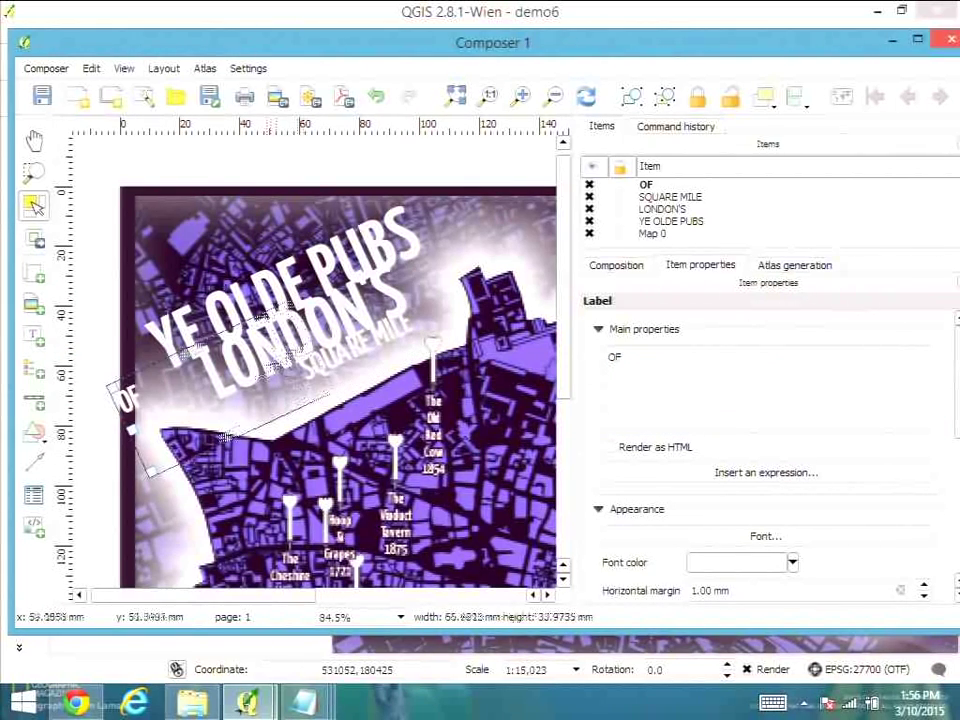
left_click_drag(153, 402, 222, 386)
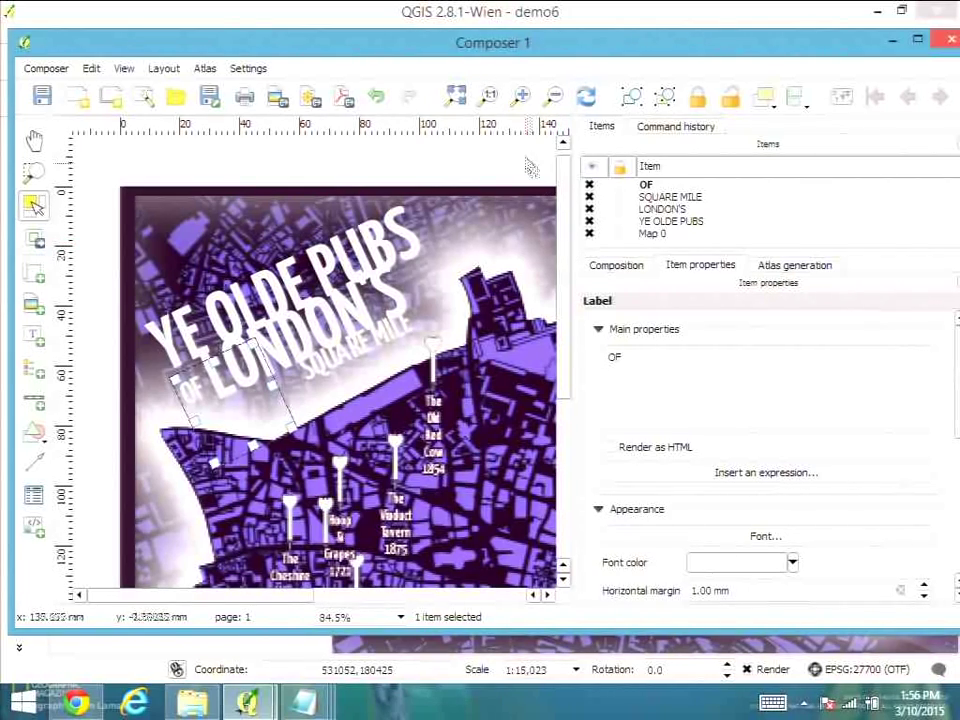
Step: Add a placeholder label at the page's bottom-left and copy the smallprint lines from Notepad
left_click(456, 96)
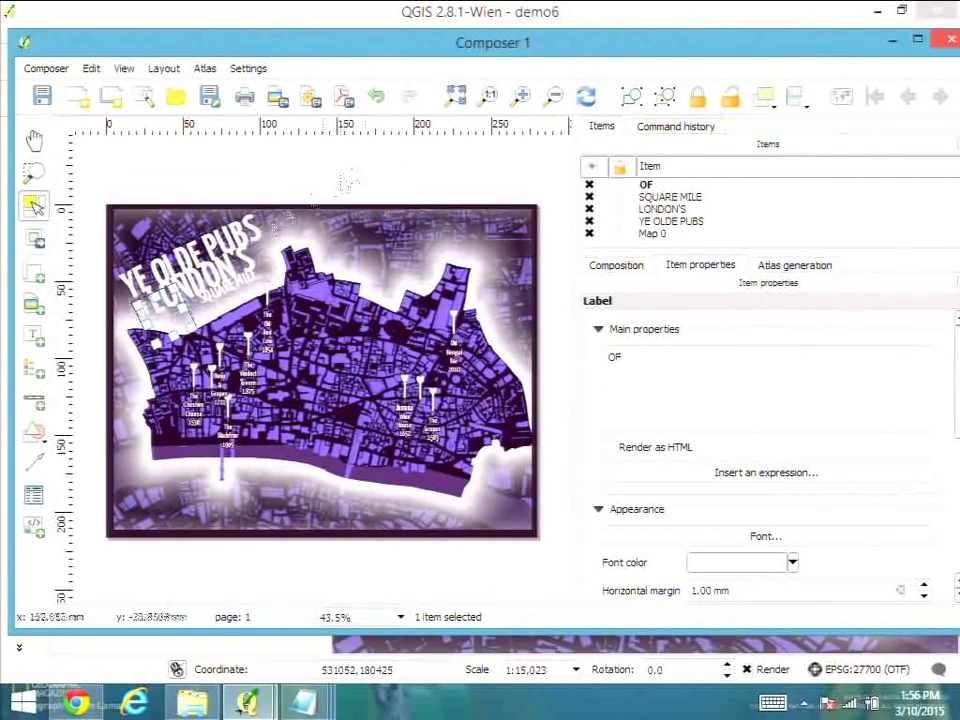
left_click(158, 160)
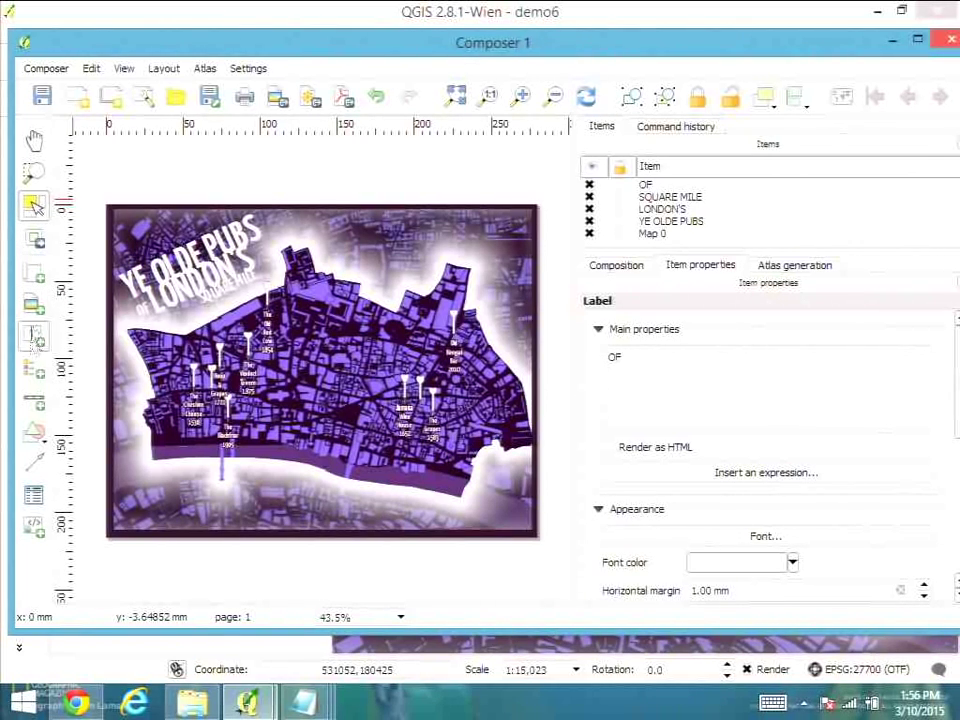
left_click(128, 513)
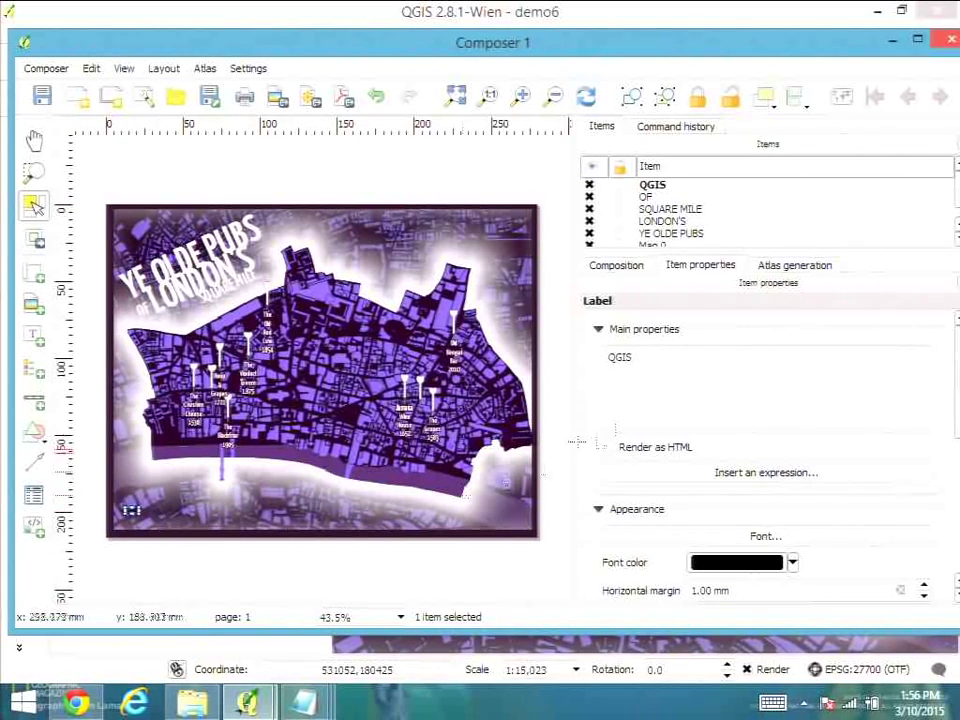
left_click(651, 360)
key("ctrl+a")
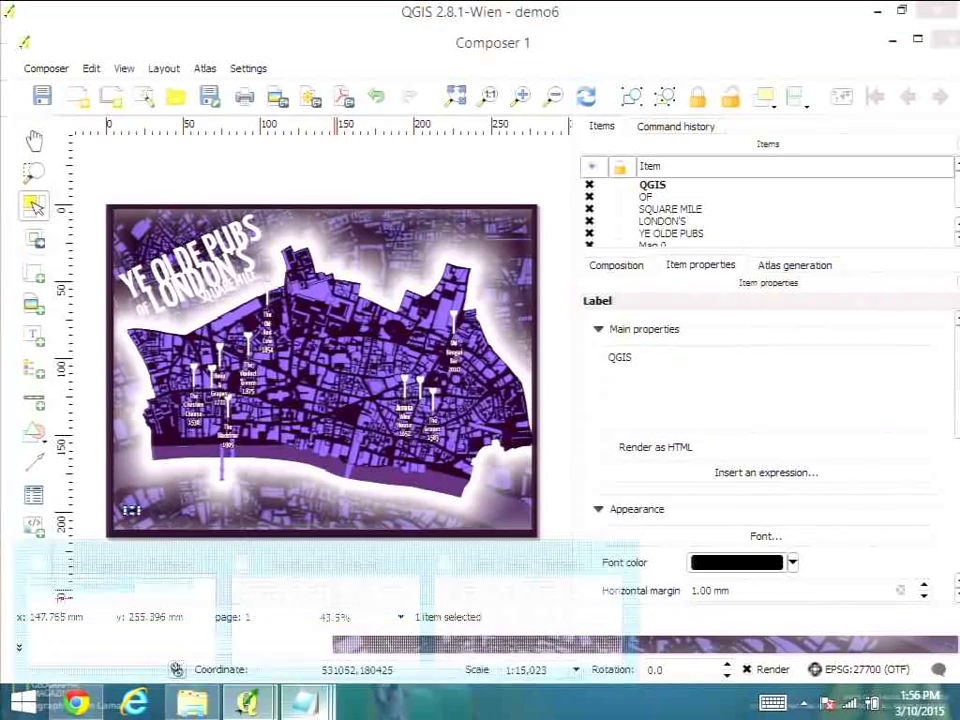
mouse_move(303, 703)
left_click(295, 618)
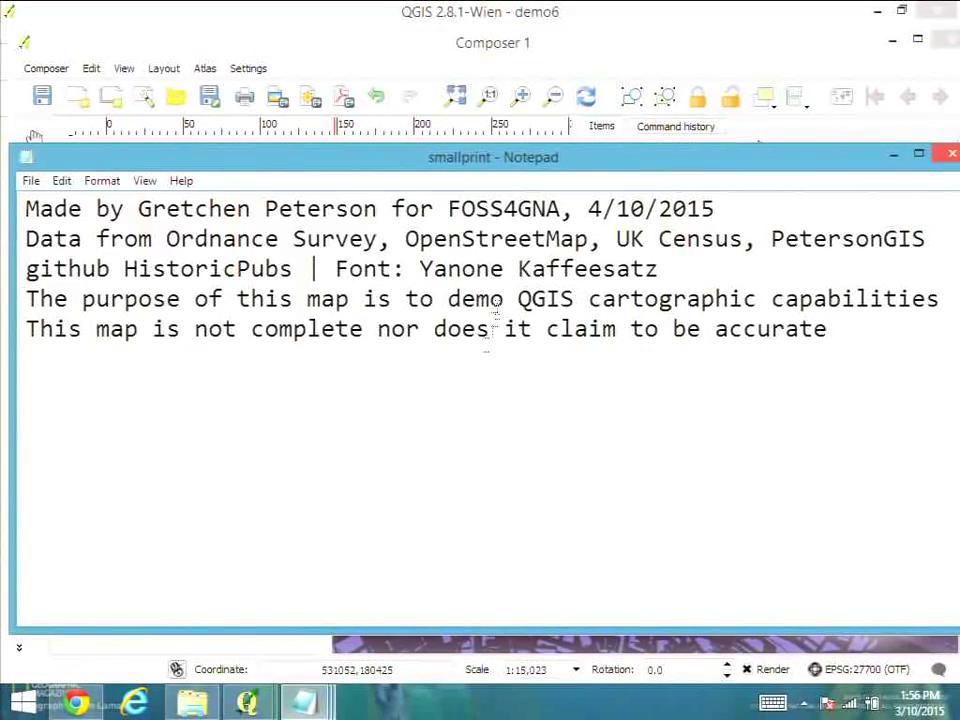
left_click_drag(853, 338, 22, 160)
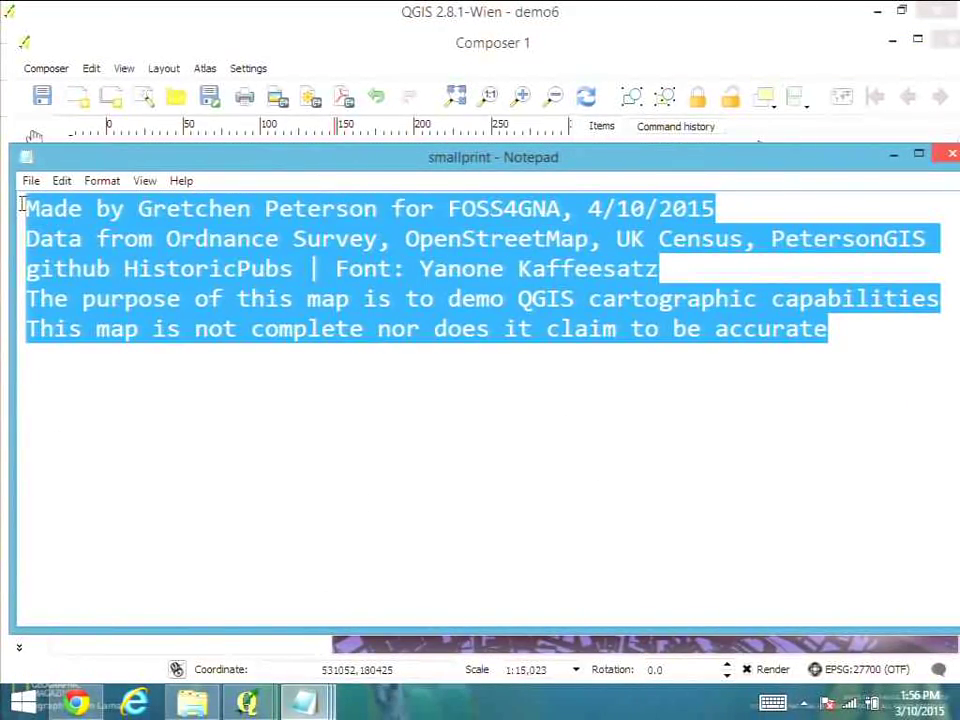
left_click(207, 60)
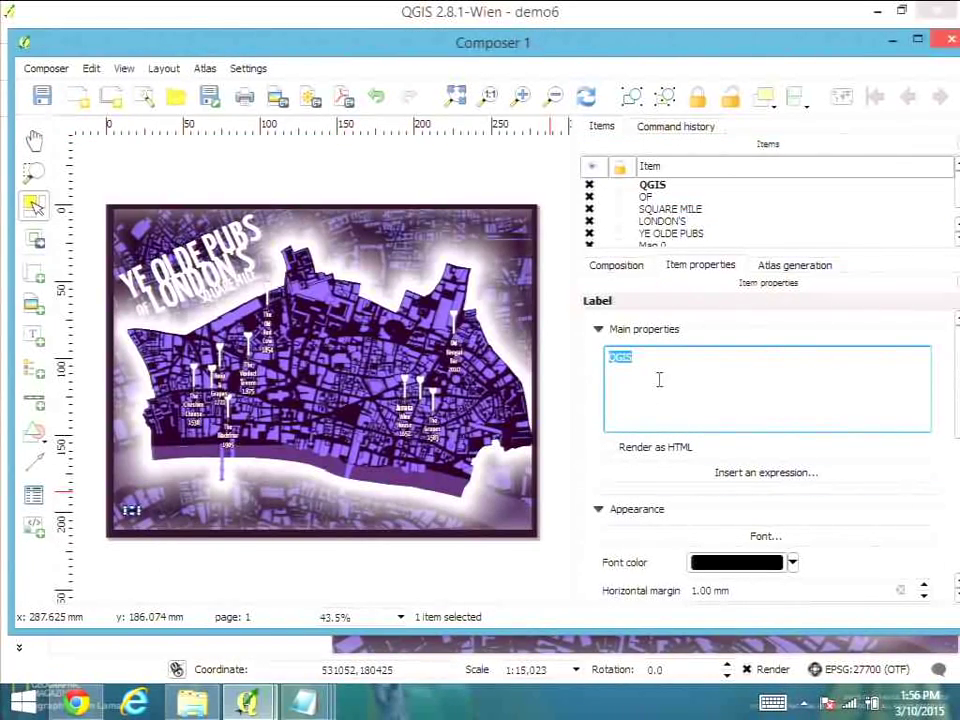
Step: Paste the credits into the label and set its font to Yanone Kaffeesatz Bold
key("ctrl+v")
left_click(741, 541)
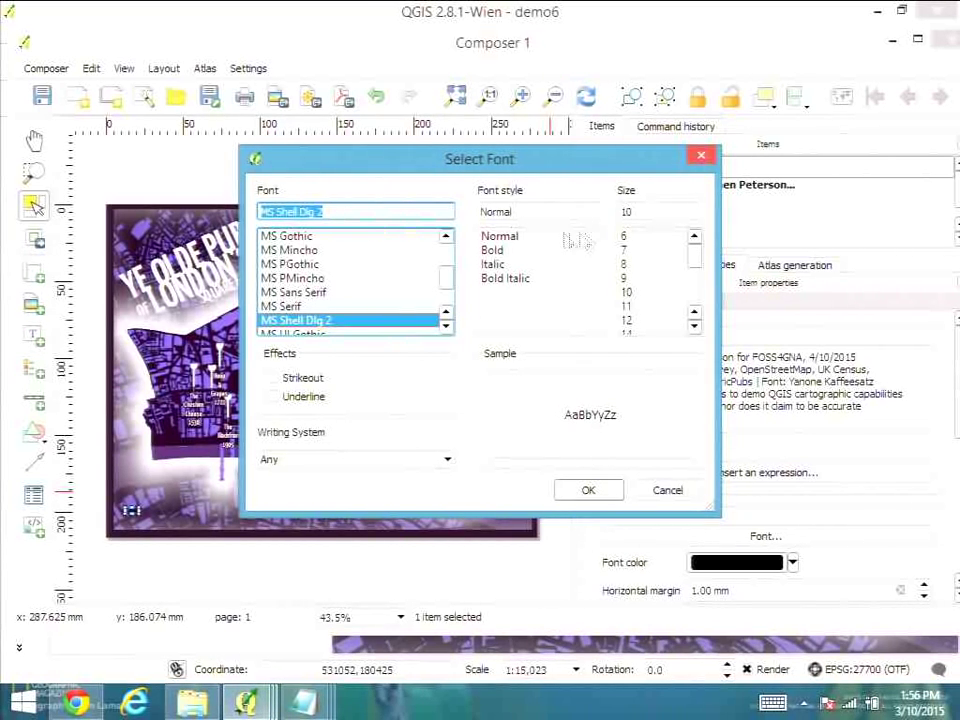
key("Tab")
key("Tab")
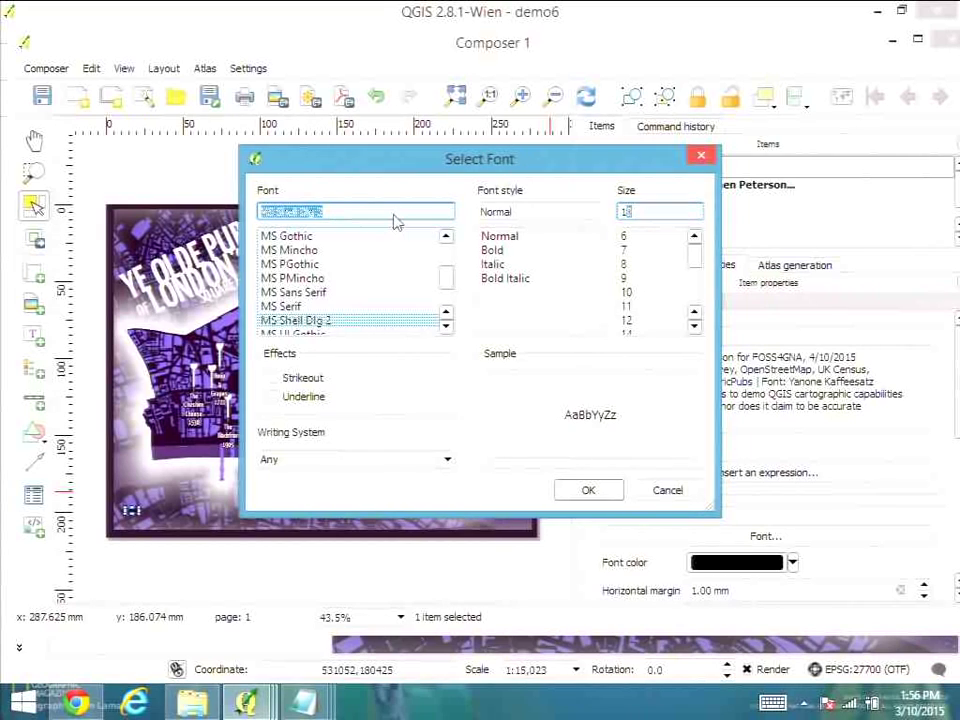
left_click(336, 212)
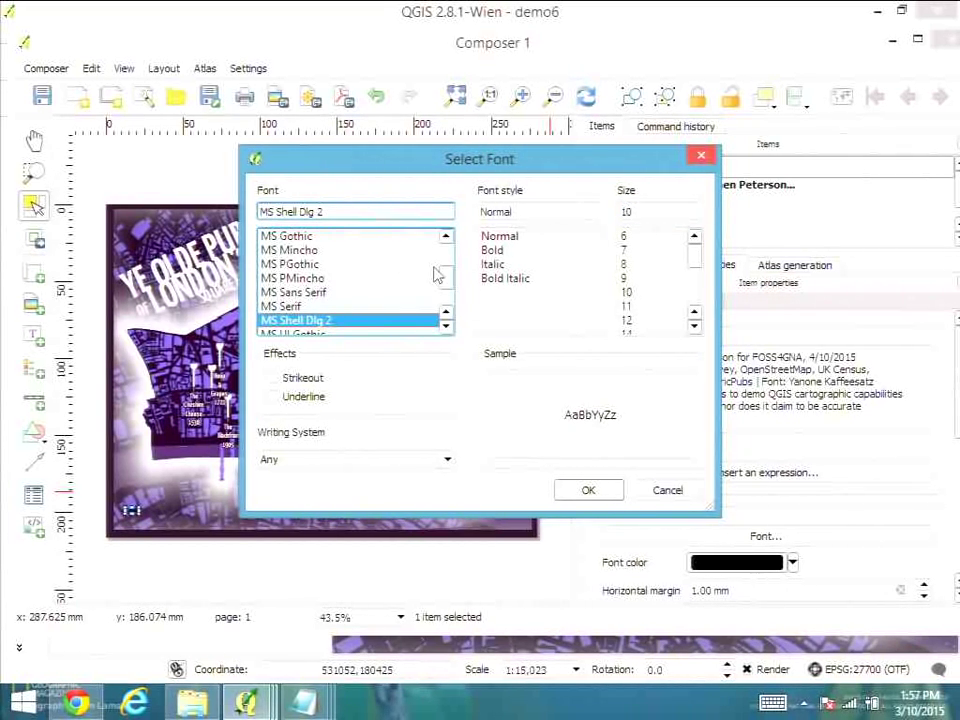
type("y")
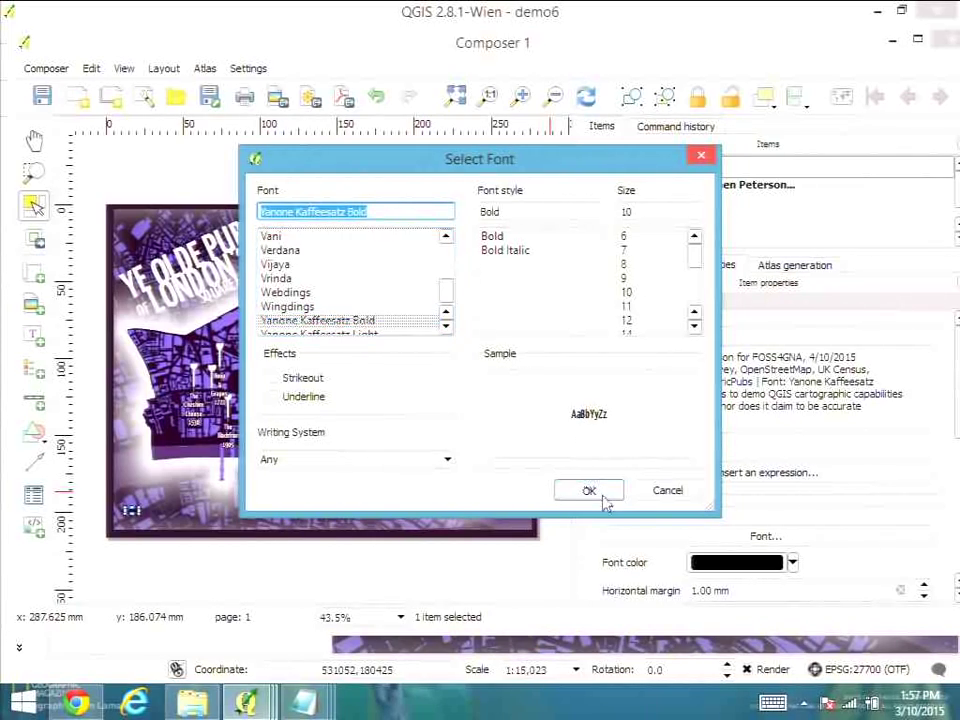
left_click(605, 497)
Step: Make the credits white, resize the label and drop it along the map's bottom edge
left_click(792, 563)
left_click(700, 574)
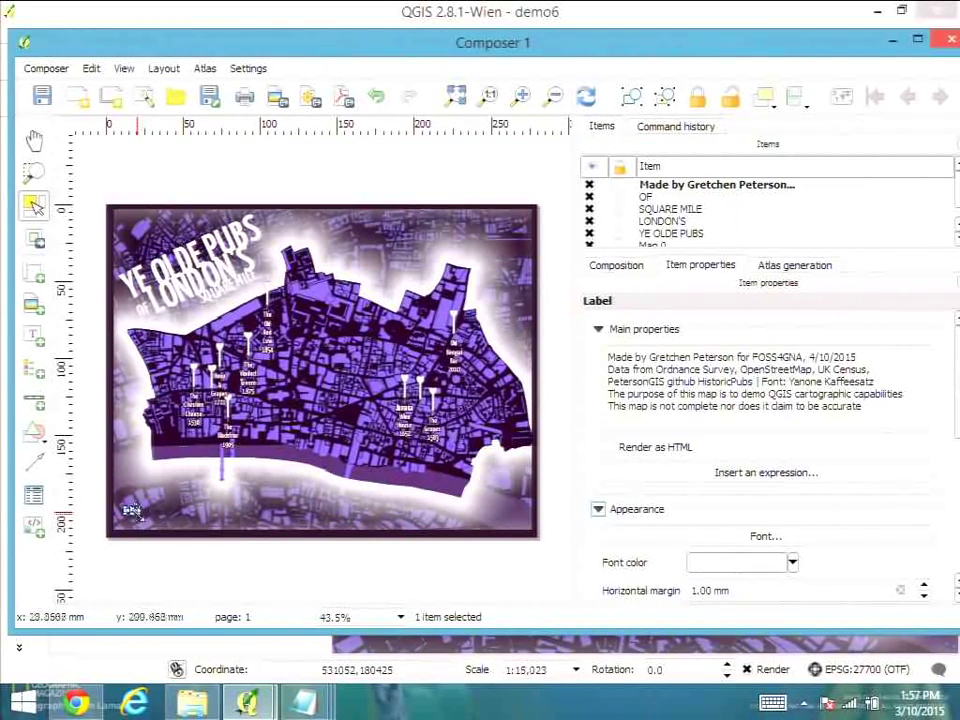
left_click_drag(140, 524, 360, 580)
left_click_drag(300, 540, 276, 534)
left_click(272, 536)
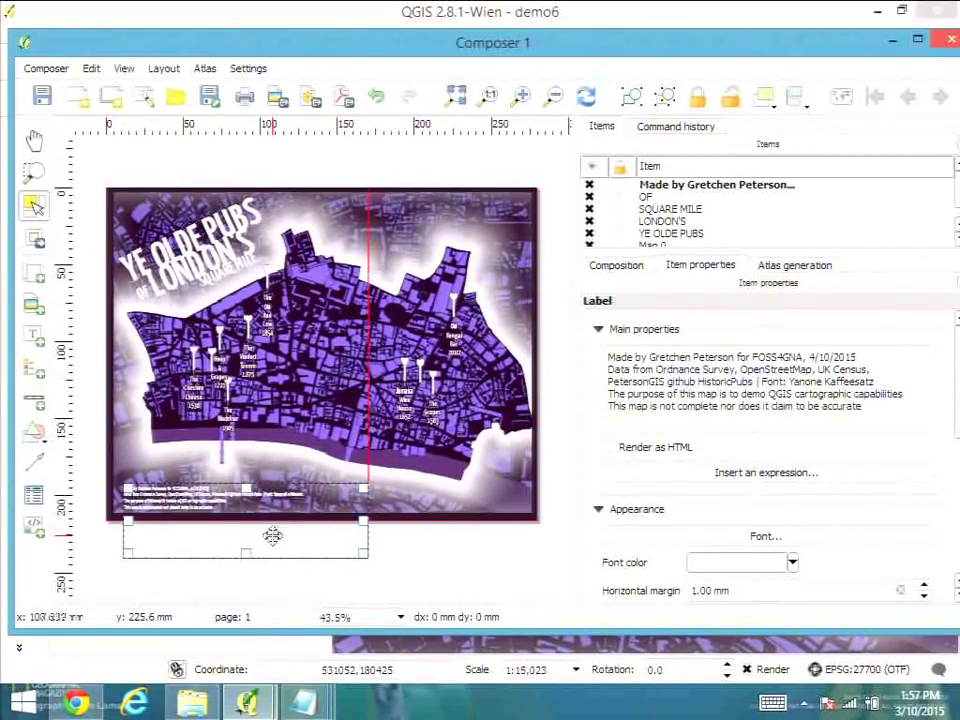
left_click(224, 580)
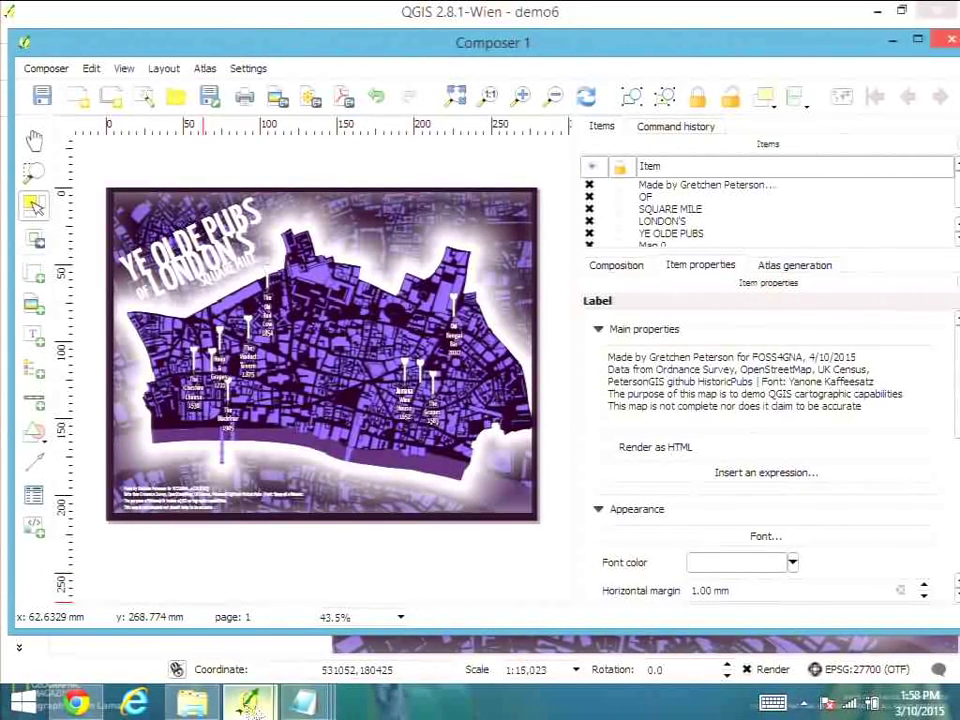
Step: Return to Google Slides and step from slide 28 through to the closing thank-you slide 32
left_click(93, 706)
left_click_drag(217, 607, 219, 621)
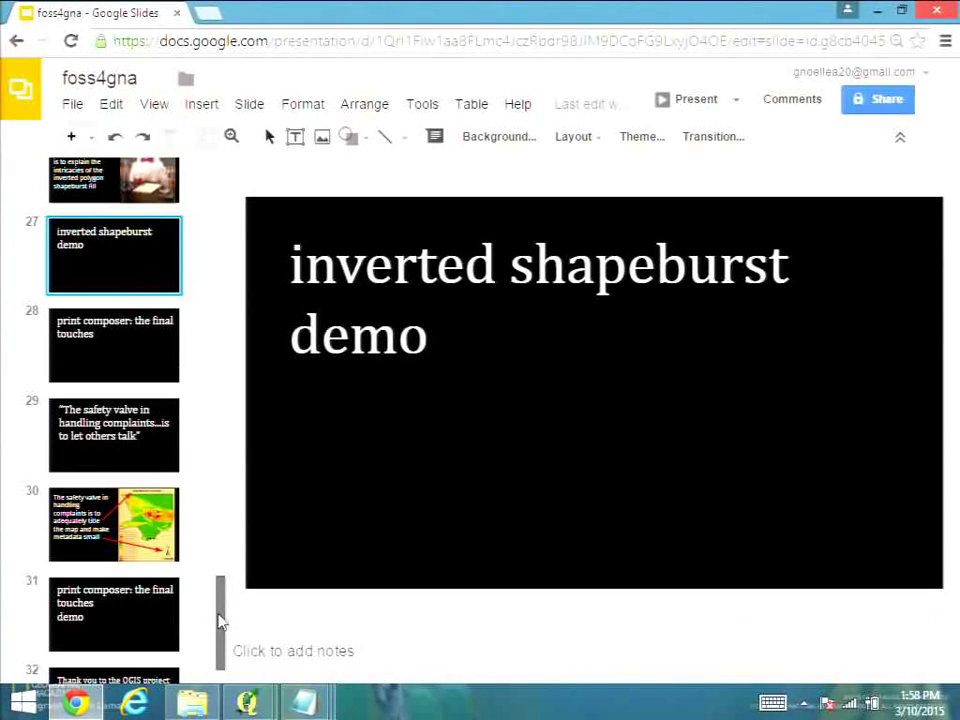
left_click(113, 344)
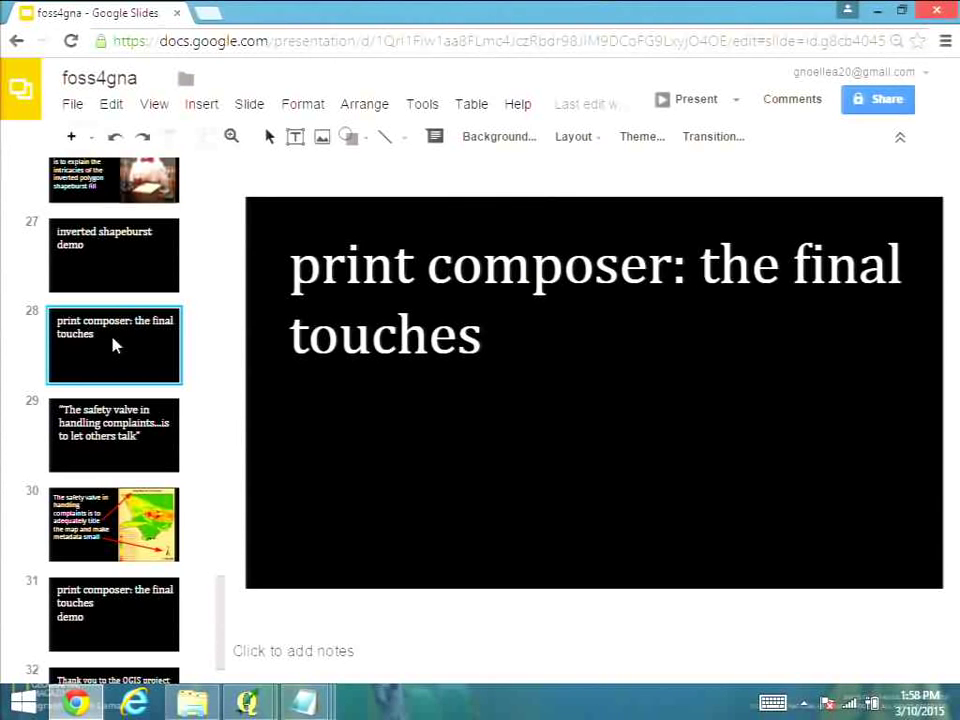
key("Down")
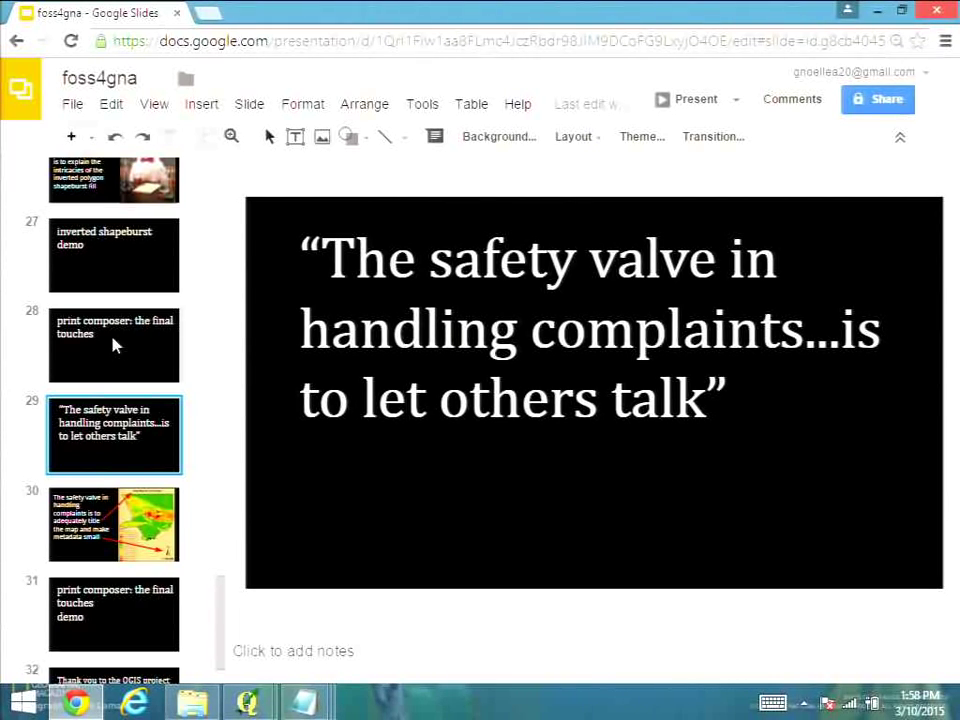
key("Down")
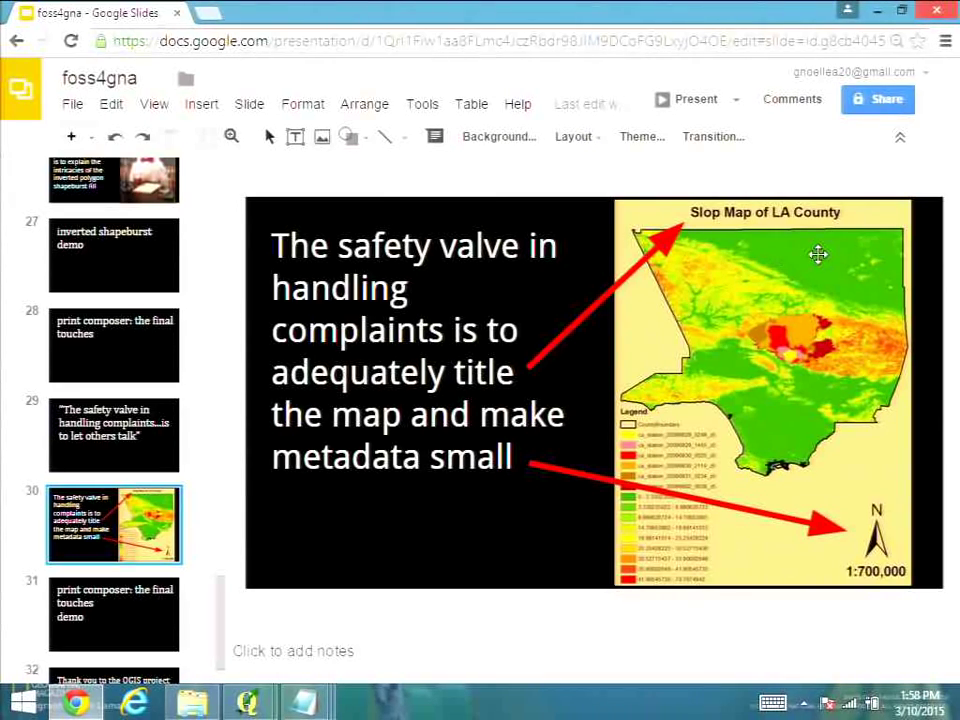
scroll(221, 614, "down", 1)
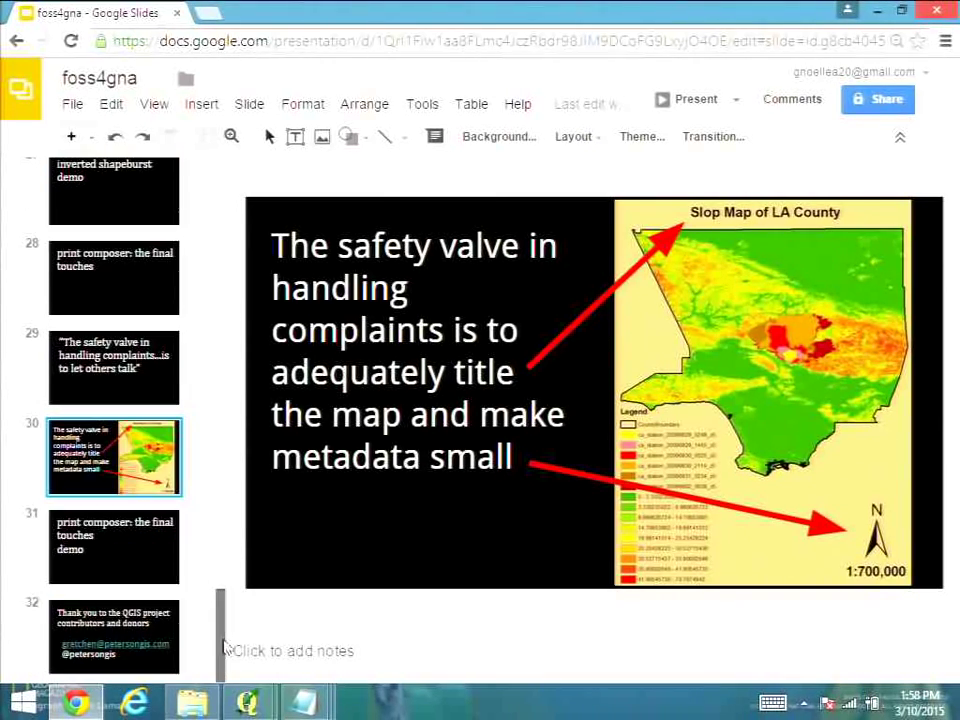
left_click(148, 568)
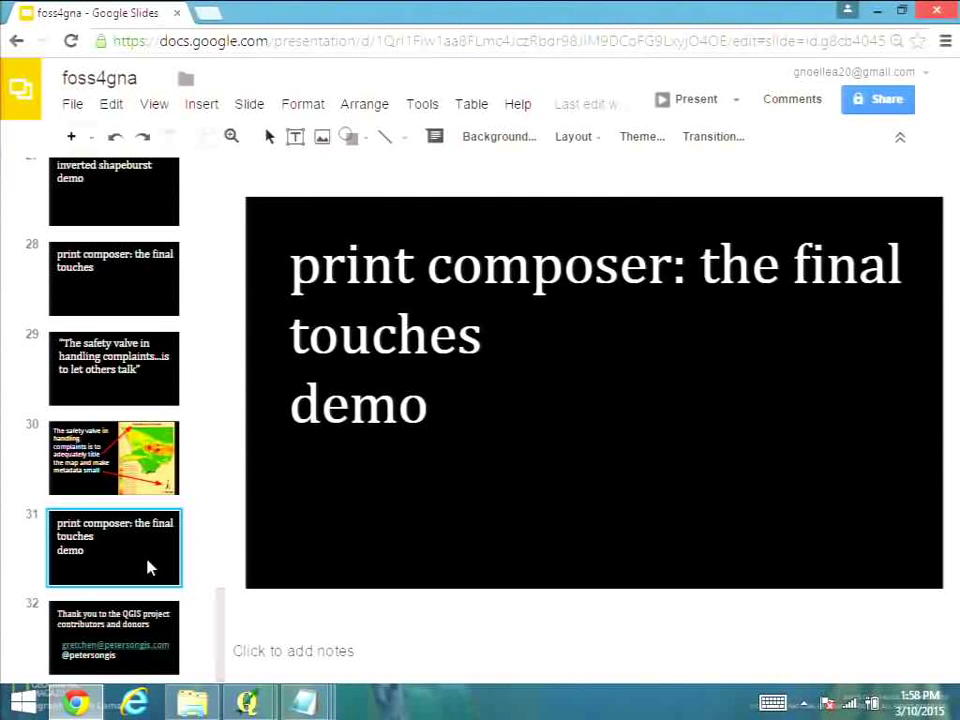
key("Down")
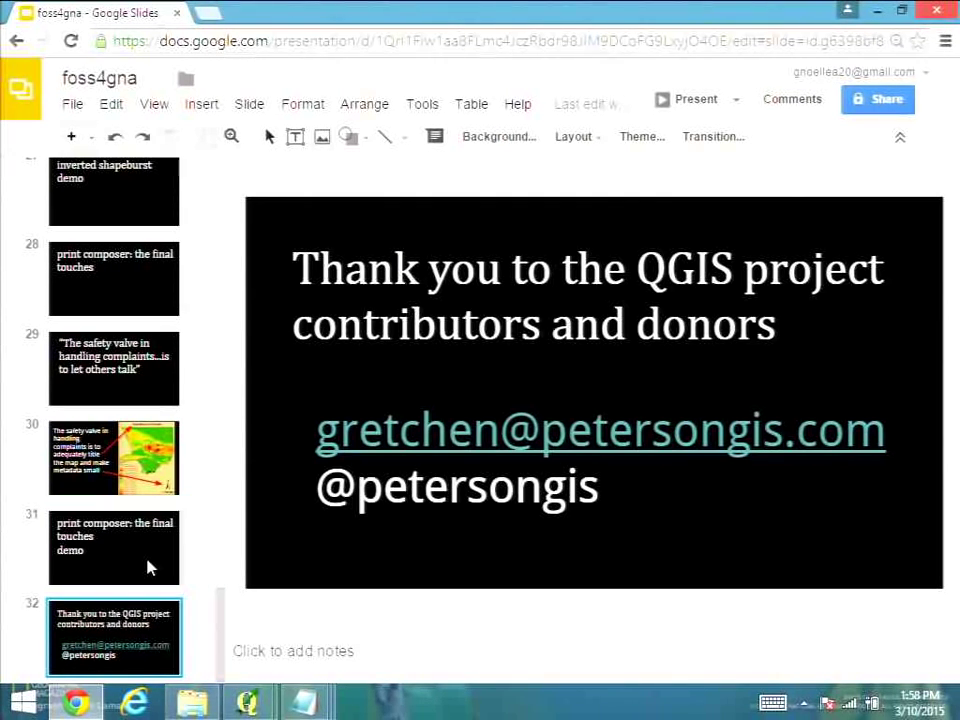